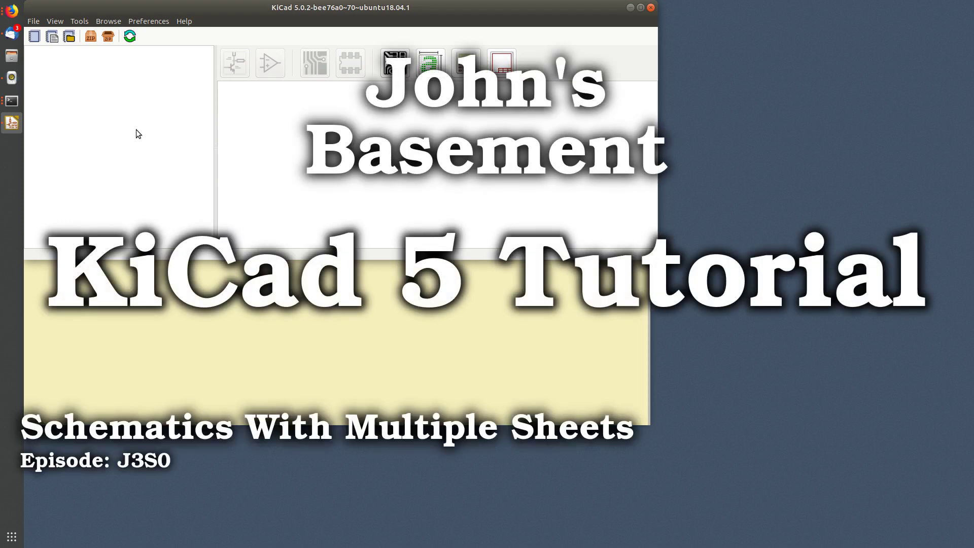
Create a new KiCad project named multisheet and open its empty multisheet.sch in Eeschema.
left_click(34, 36)
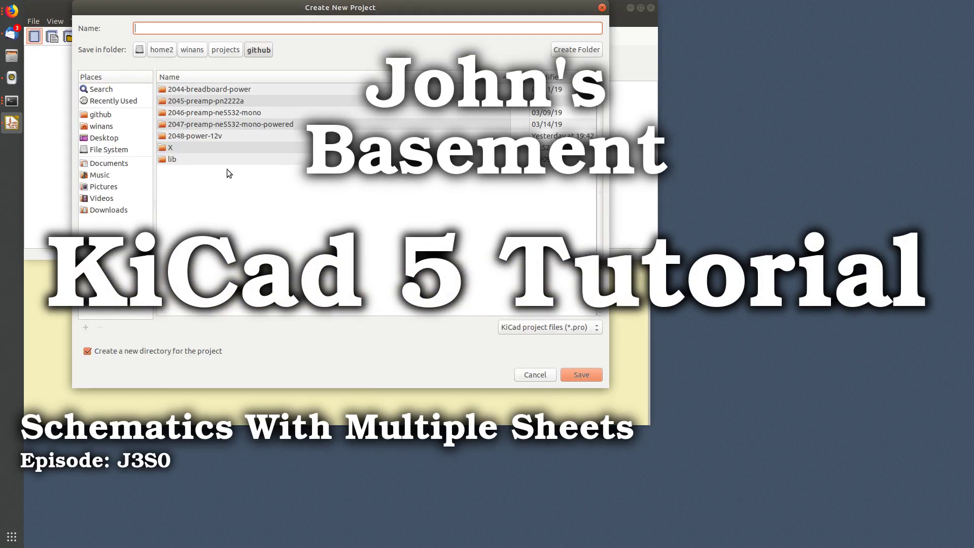
type("multisheet")
key("Return")
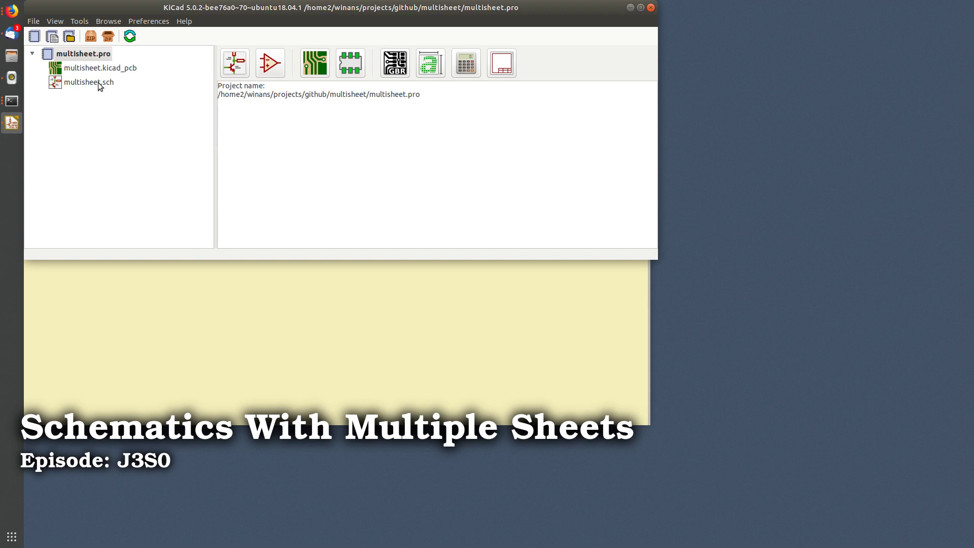
double_click(98, 82)
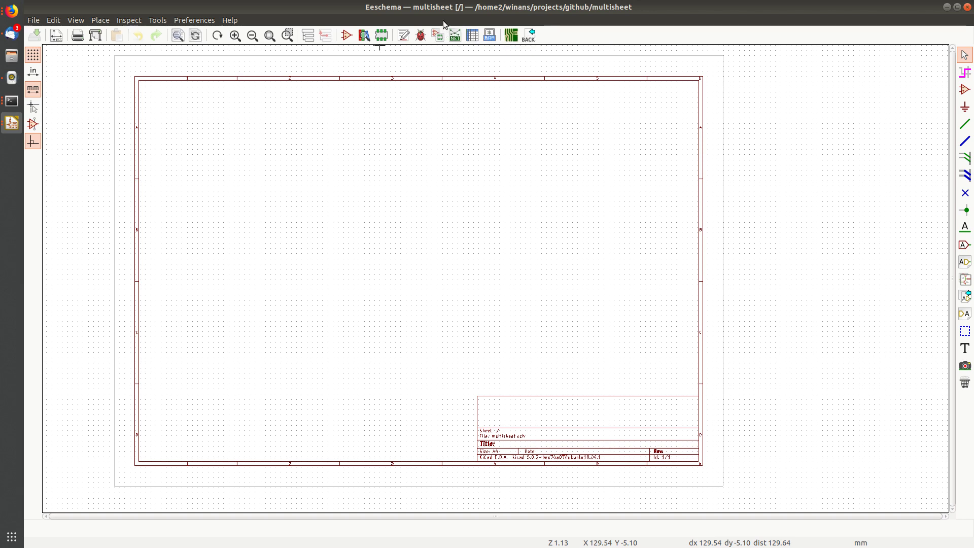
scroll(397, 173, "up", 1)
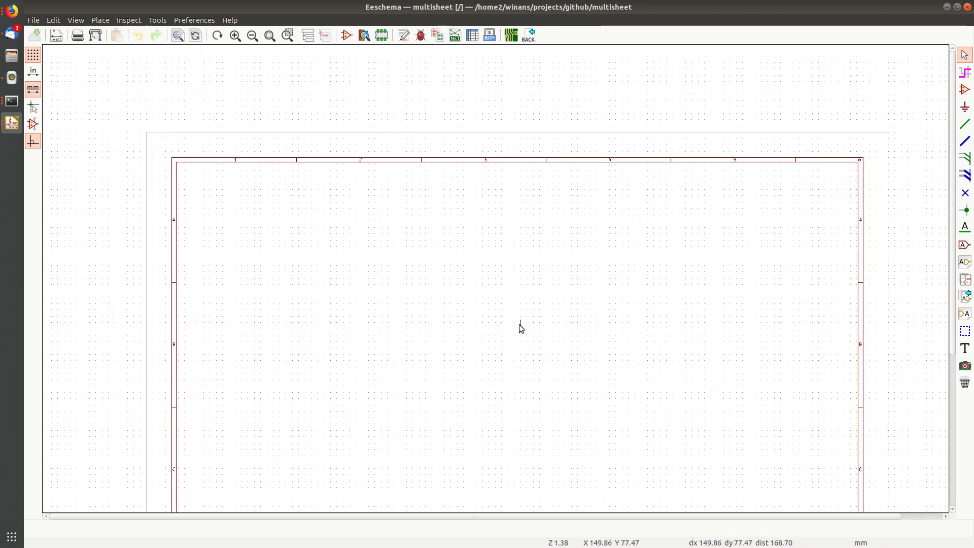
middle_click_drag(519, 328, 459, 197)
scroll(493, 278, "down", 2)
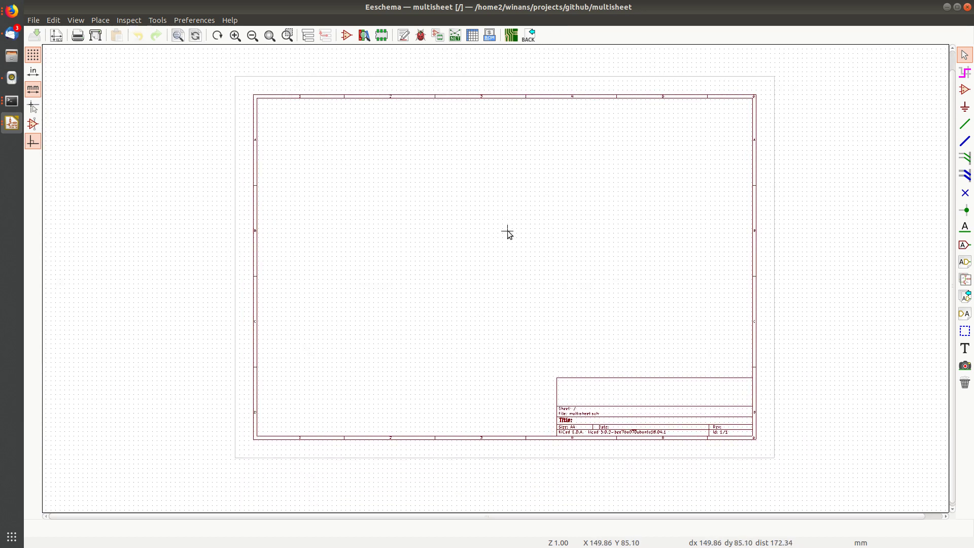
scroll(492, 276, "up", 2)
middle_click_drag(541, 306, 487, 202)
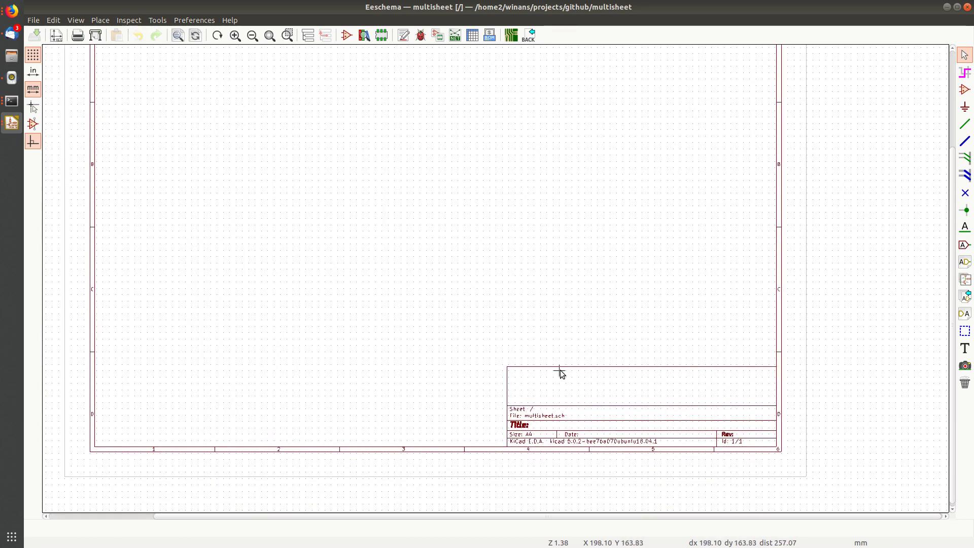
scroll(563, 394, "up", 1)
scroll(493, 279, "up", 4)
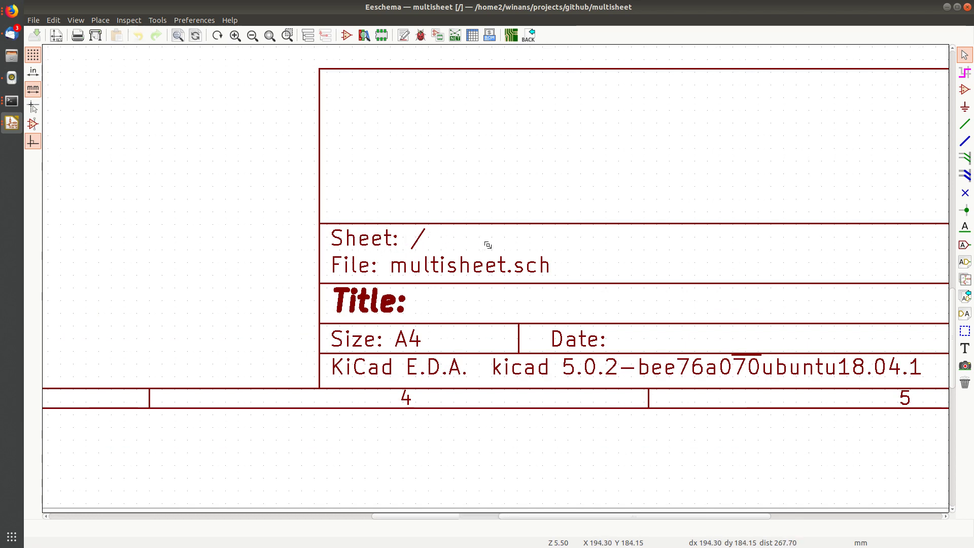
middle_click_drag(463, 239, 246, 221)
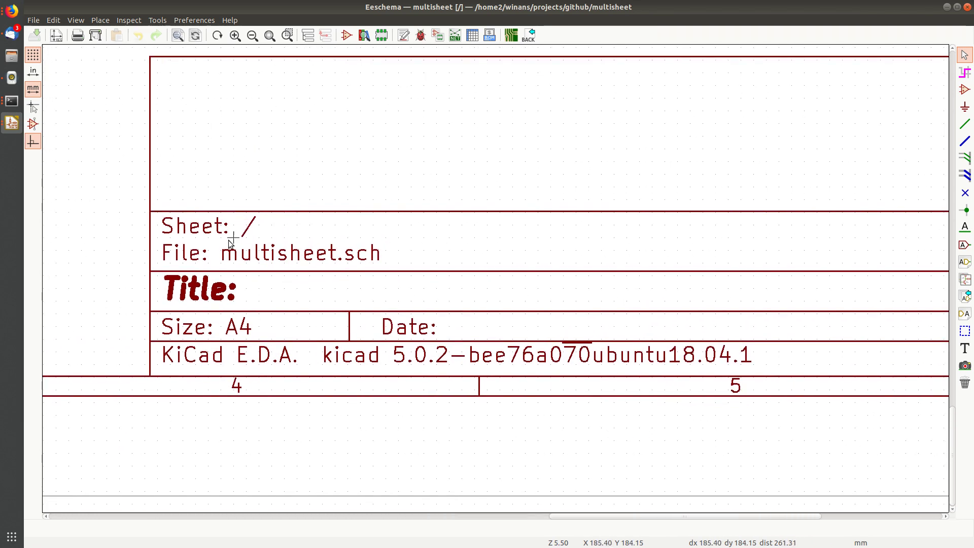
scroll(352, 228, "down", 2)
middle_click_drag(584, 245, 465, 272)
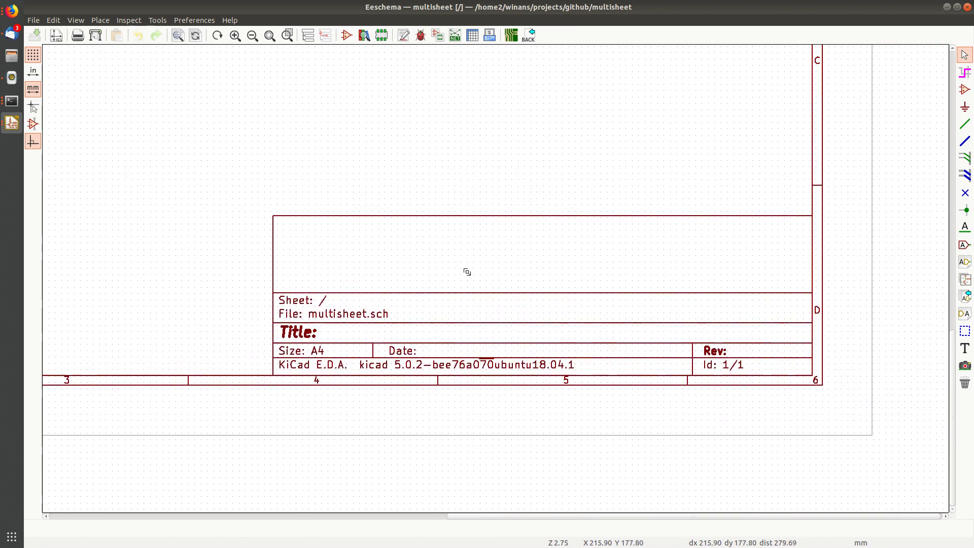
left_click(308, 35)
left_click_drag(457, 285, 259, 74)
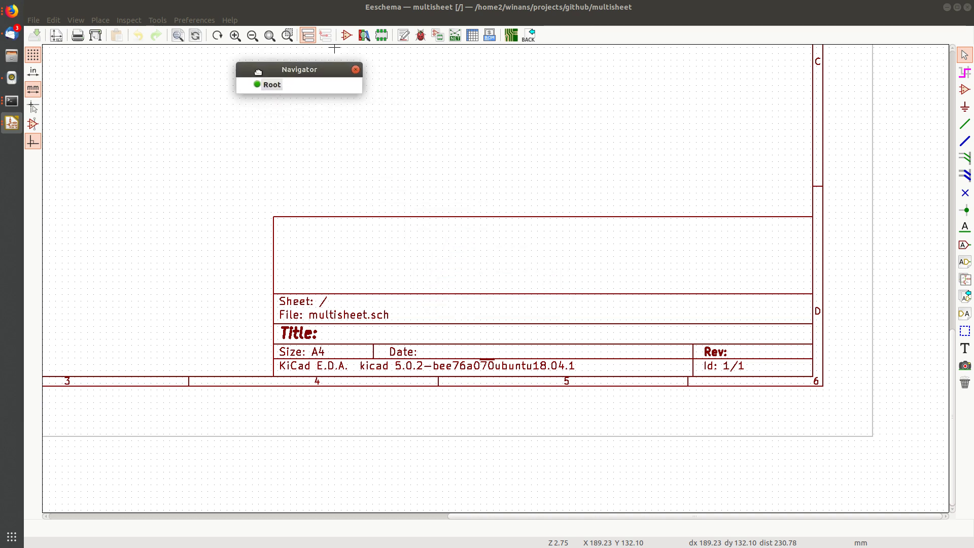
left_click_drag(357, 91, 484, 253)
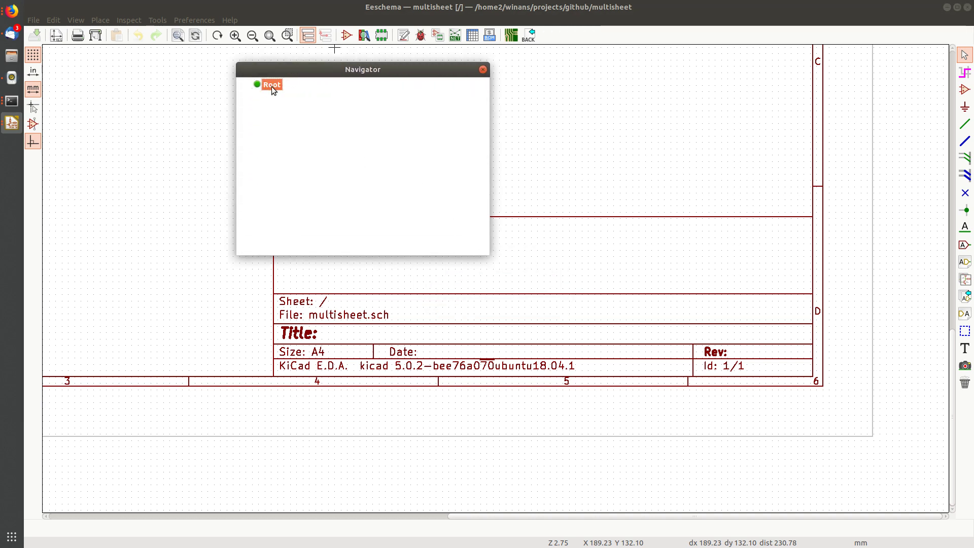
left_click(484, 70)
scroll(479, 272, "down", 2)
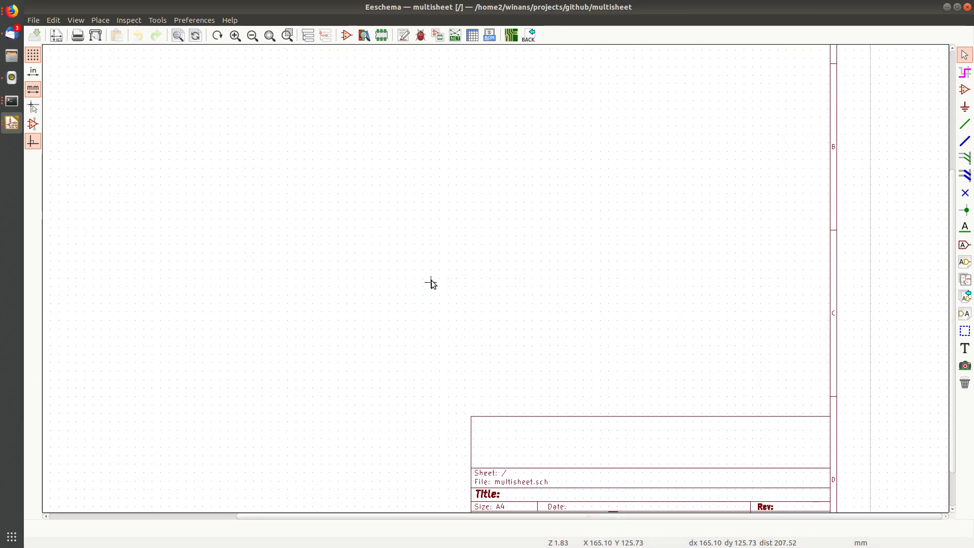
scroll(431, 283, "down", 1)
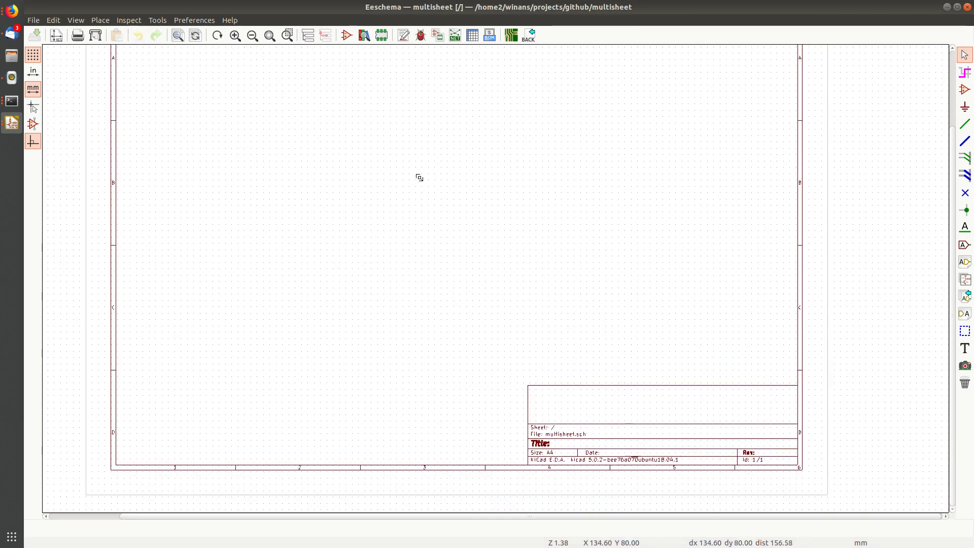
scroll(408, 202, "down", 1)
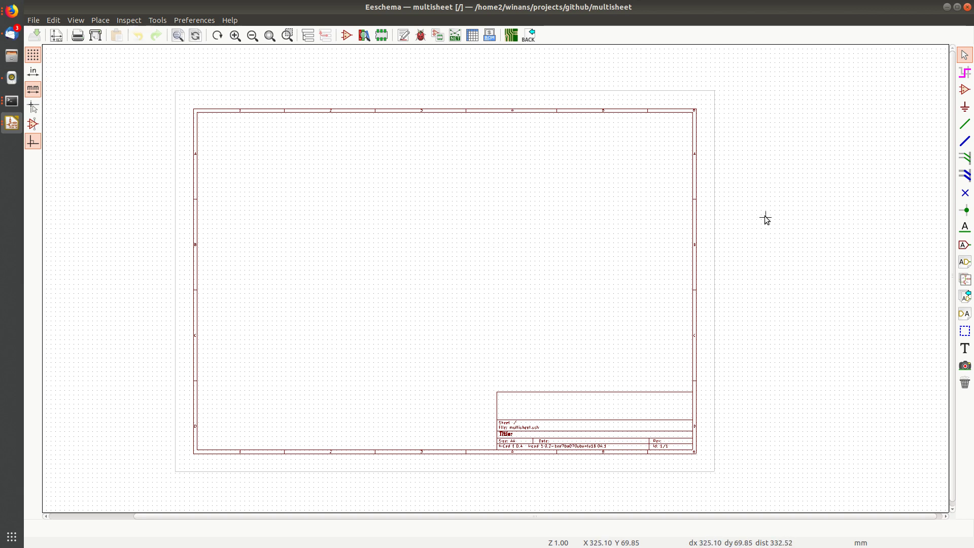
Draw a hierarchical sheet rectangle near the top-left of the root schematic.
left_click(965, 279)
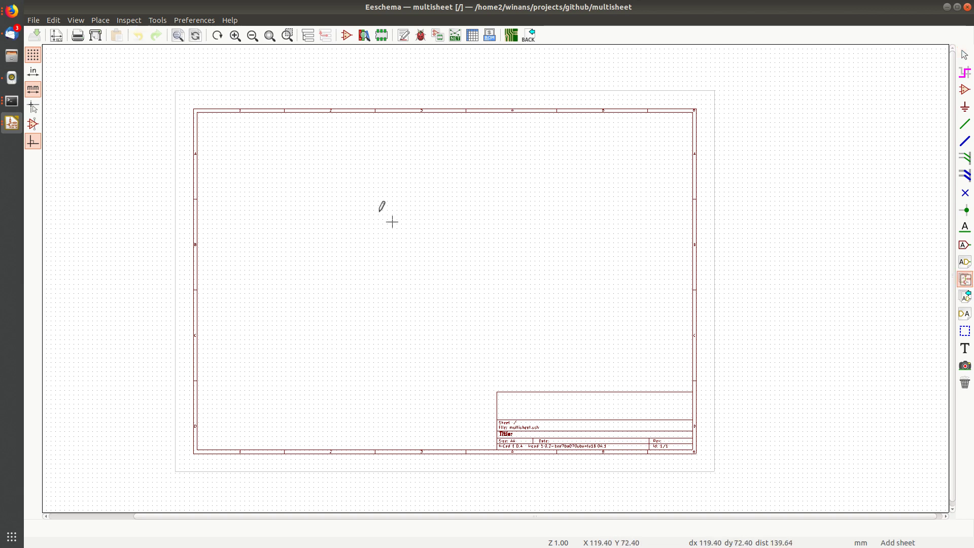
left_click(240, 144)
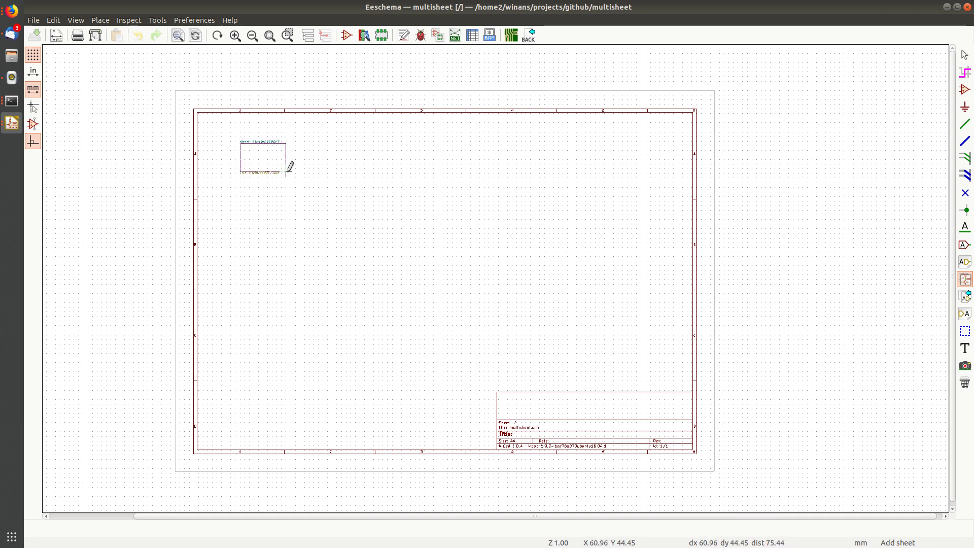
left_click(323, 183)
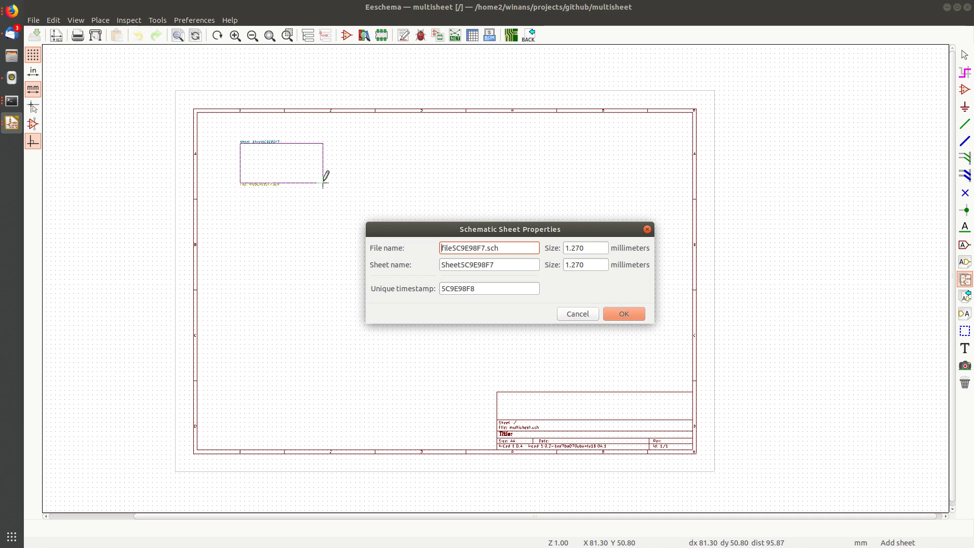
Set the new sheet's file name and sheet name to power, and confirm.
double_click(469, 248)
left_click(505, 248, "shift")
type("power")
key("Tab")
double_click(472, 267)
type("po")
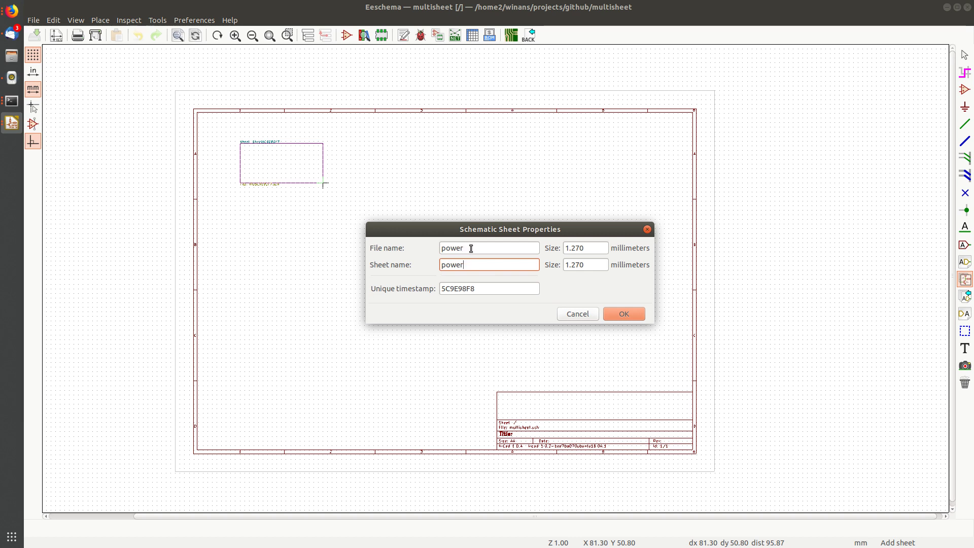
left_click(624, 314)
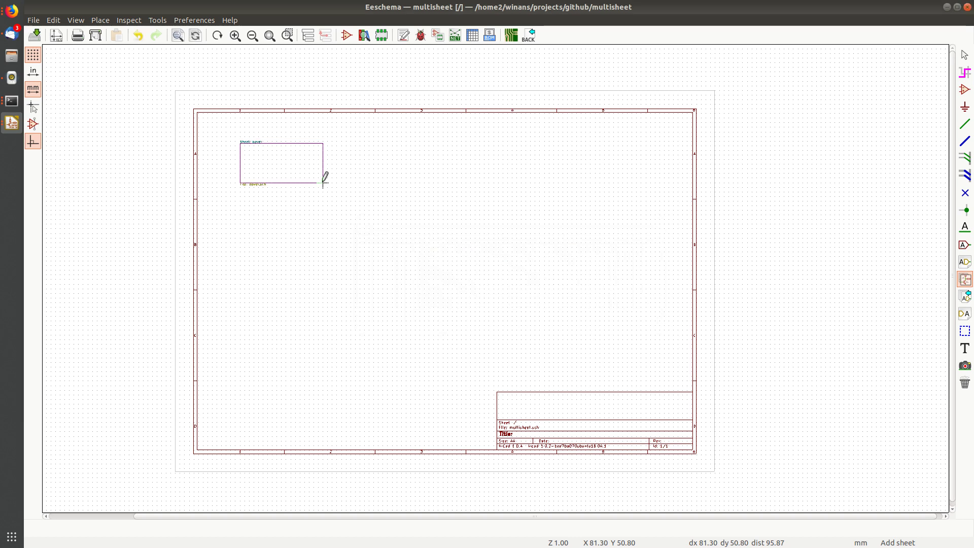
key("Escape")
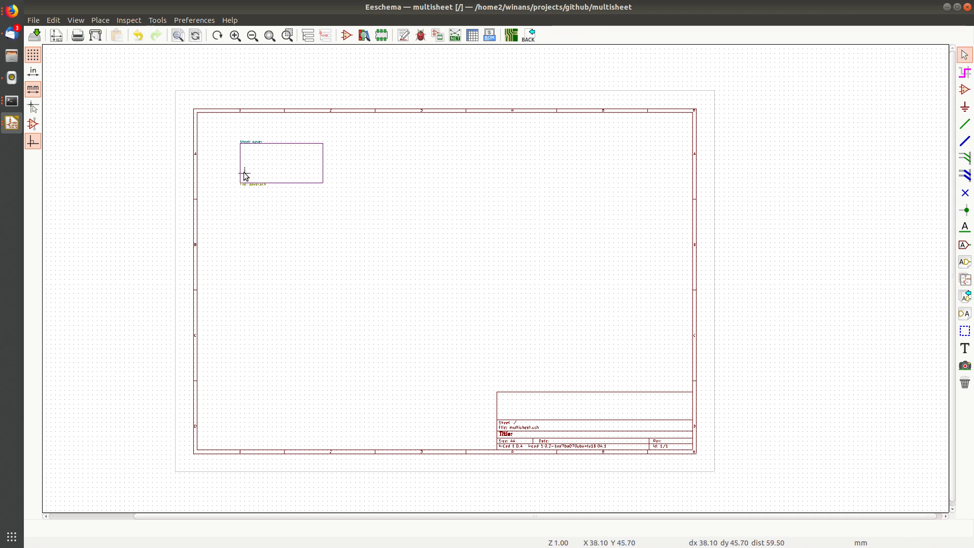
Restore the Eeschema window to a smaller size beside the project manager.
scroll(494, 278, "up", 5)
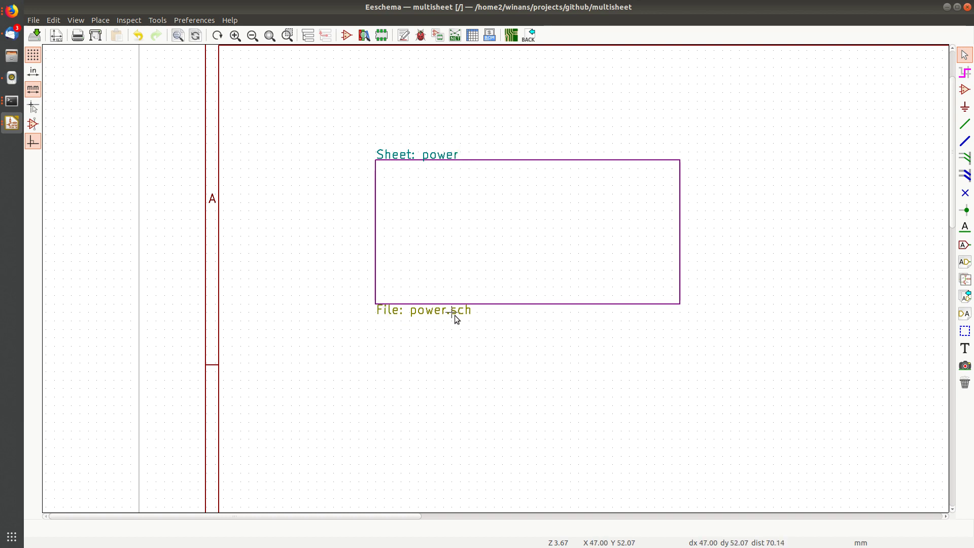
left_click(957, 7)
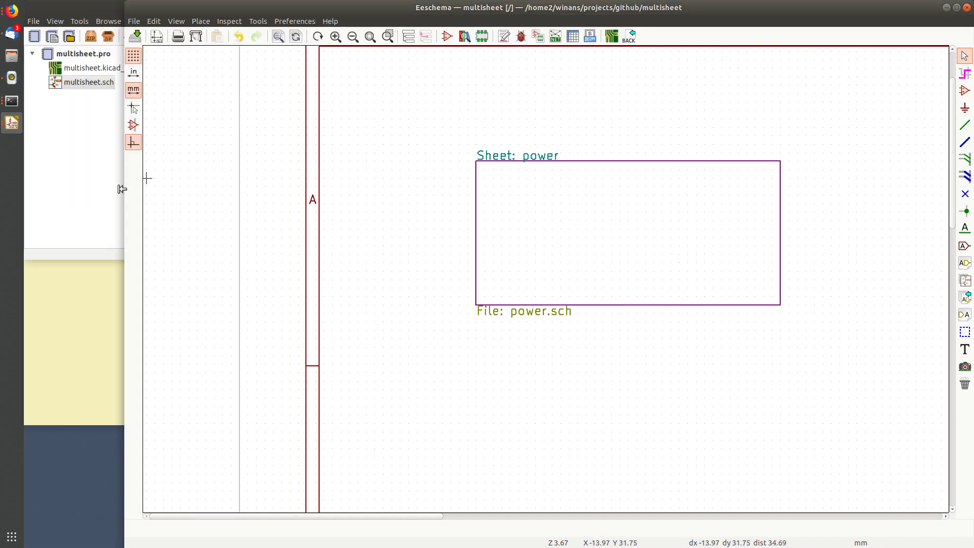
left_click(94, 194)
left_click(490, 98)
middle_click_drag(609, 202, 500, 230)
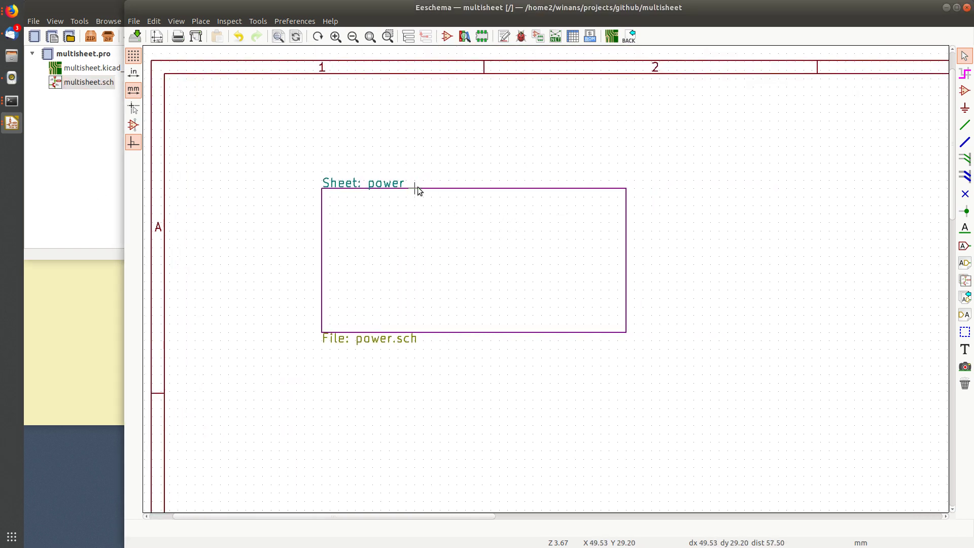
left_click(94, 105)
left_click(220, 174)
Save the schematic with Ctrl+S and check power.sch and the cache library in the project tree.
key("ctrl+s")
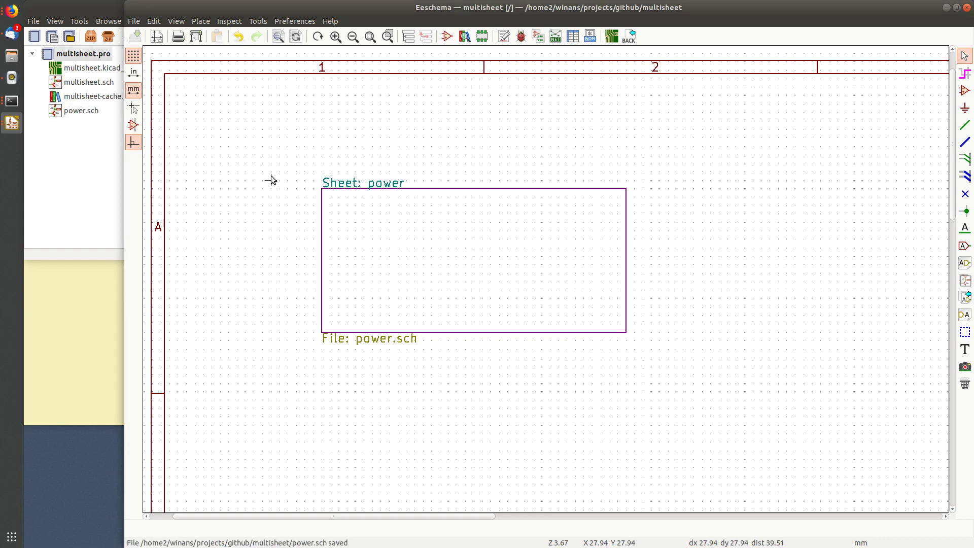
left_click(75, 233)
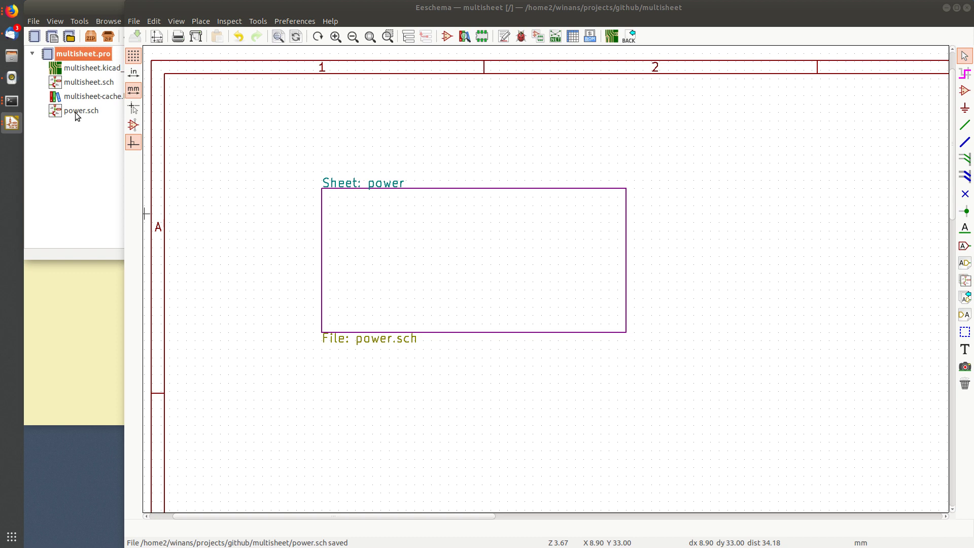
left_click(485, 241)
scroll(541, 278, "down", 3)
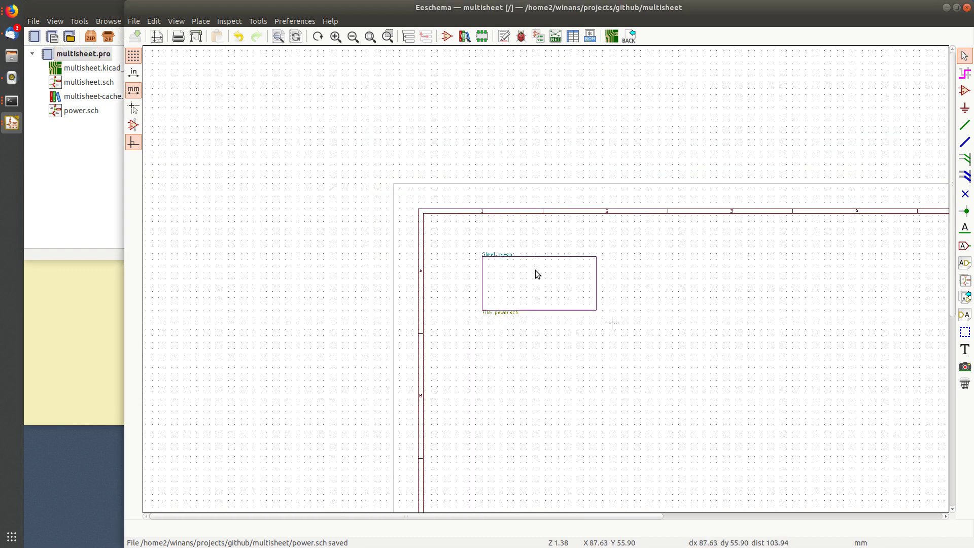
scroll(419, 187, "up", 1)
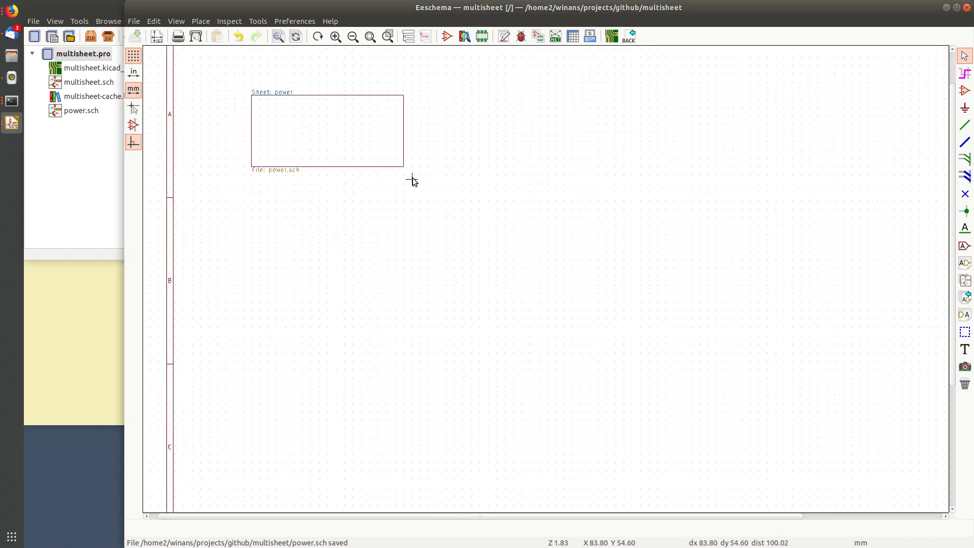
left_click(96, 80)
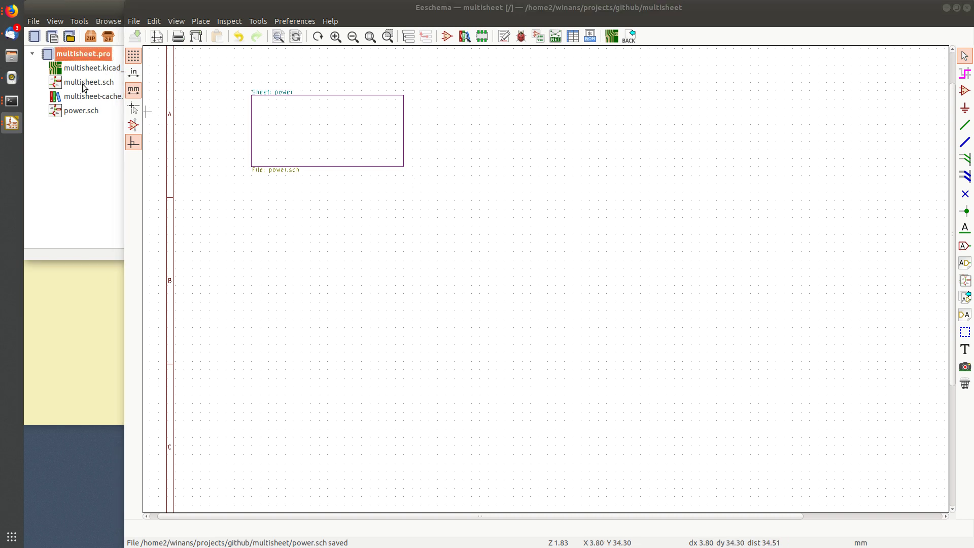
left_click(213, 101)
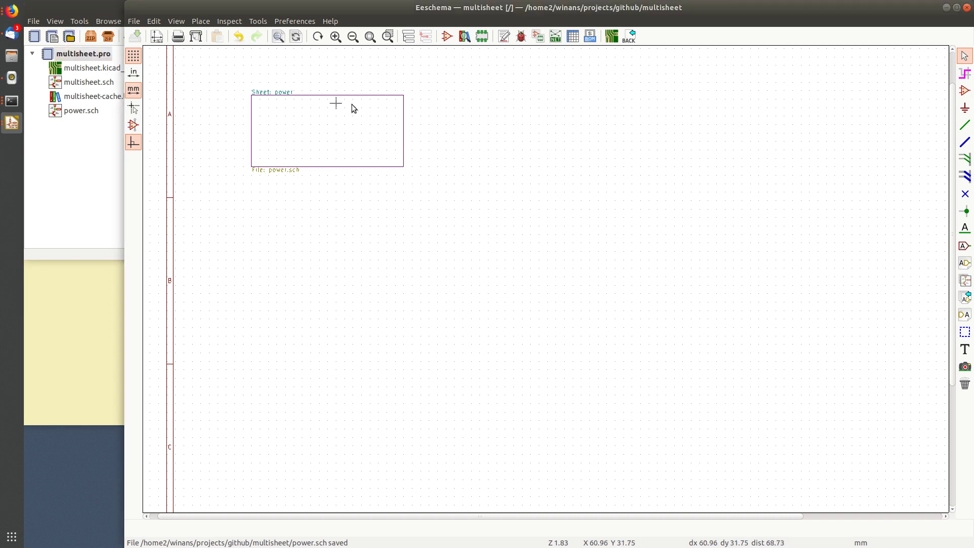
Check the power sheet in the Hierarchy Navigator and view the root title block.
left_click(409, 37)
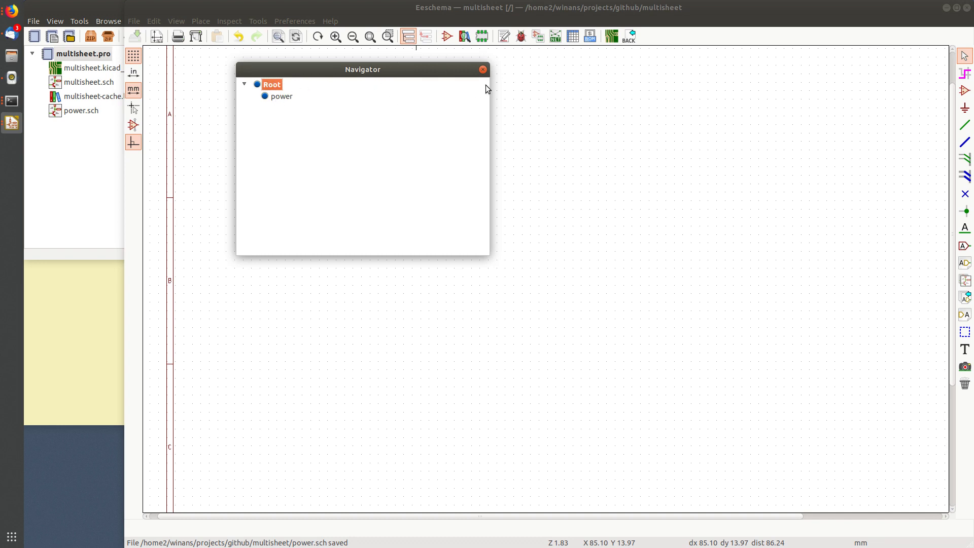
left_click(483, 70)
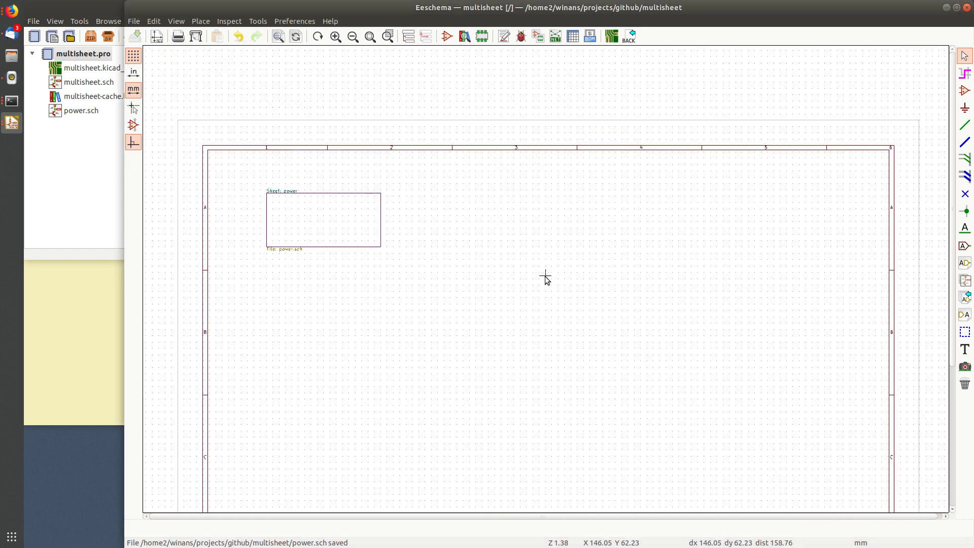
middle_click_drag(546, 281, 532, 223)
middle_click_drag(548, 276, 548, 247)
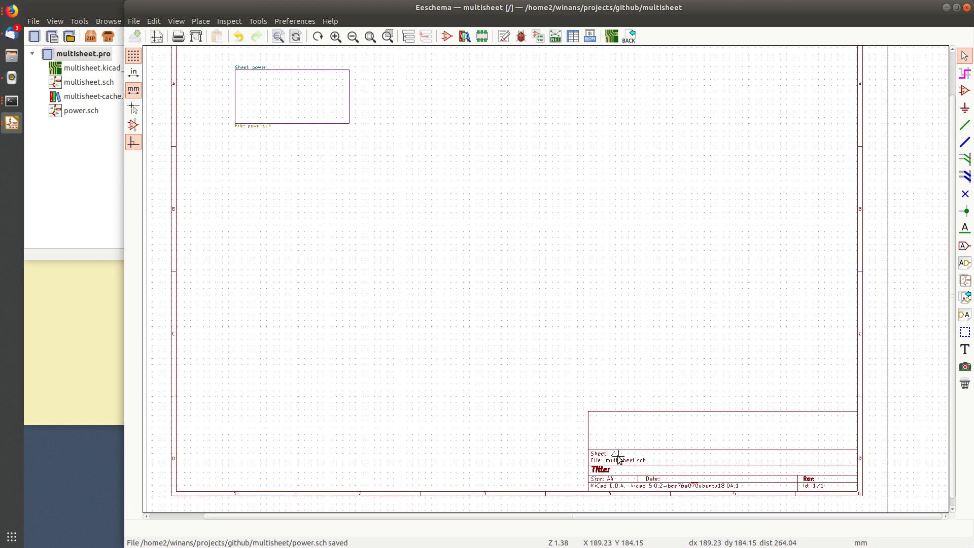
Enter the power sub-sheet and view its title block.
double_click(298, 118)
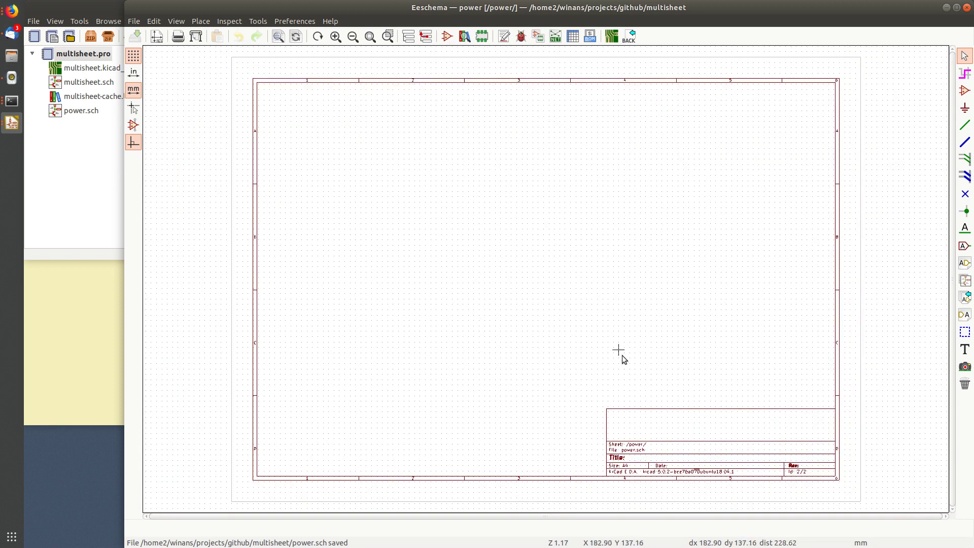
scroll(643, 448, "up", 3)
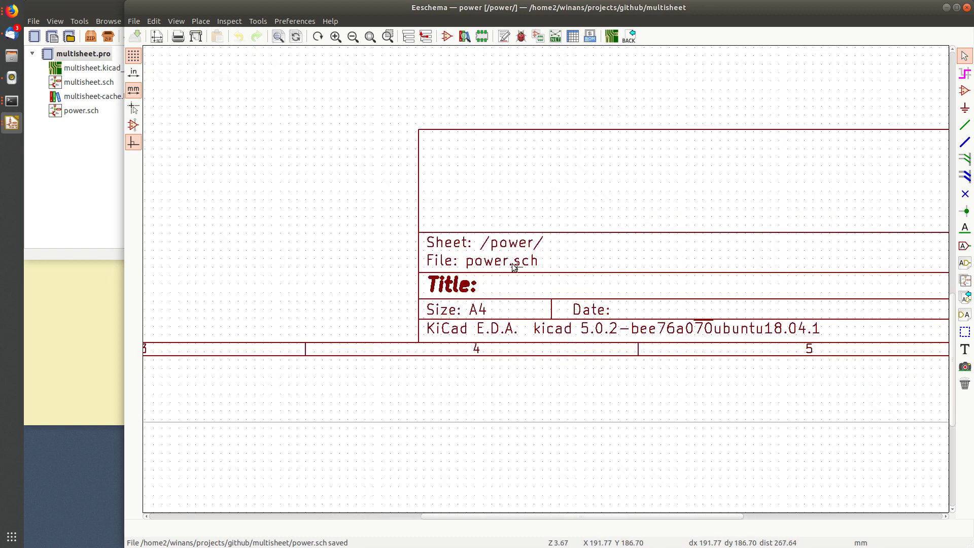
scroll(645, 280, "right", 5)
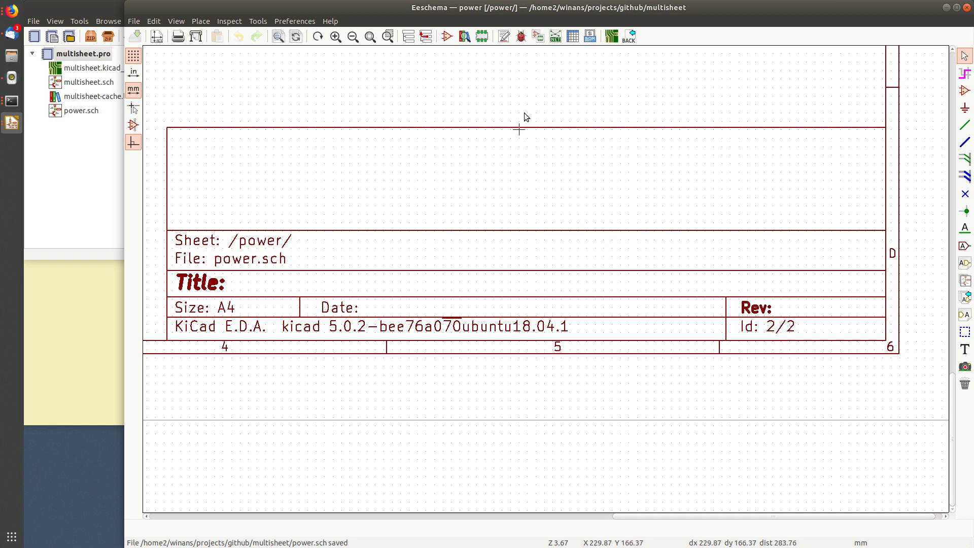
Return to the root sheet and zoom out to show the whole page.
left_click(425, 36)
scroll(810, 496, "up", 3)
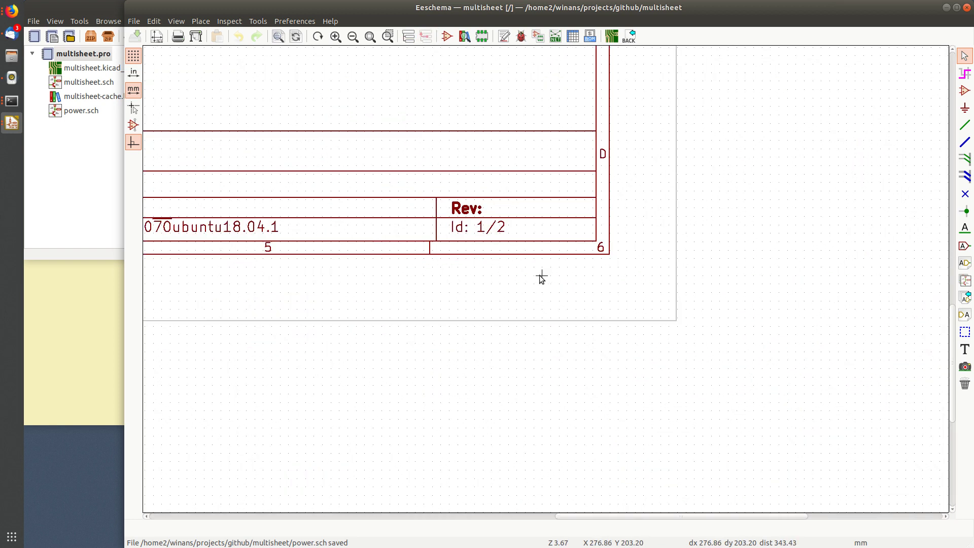
scroll(406, 192, "down", 3)
middle_click_drag(421, 217, 577, 367)
scroll(539, 273, "down", 2)
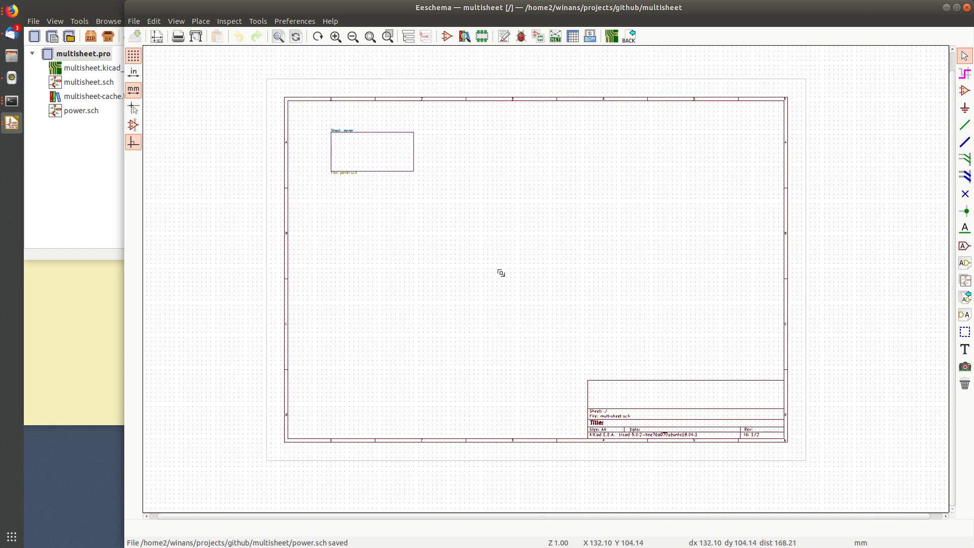
middle_click_drag(501, 273, 463, 273)
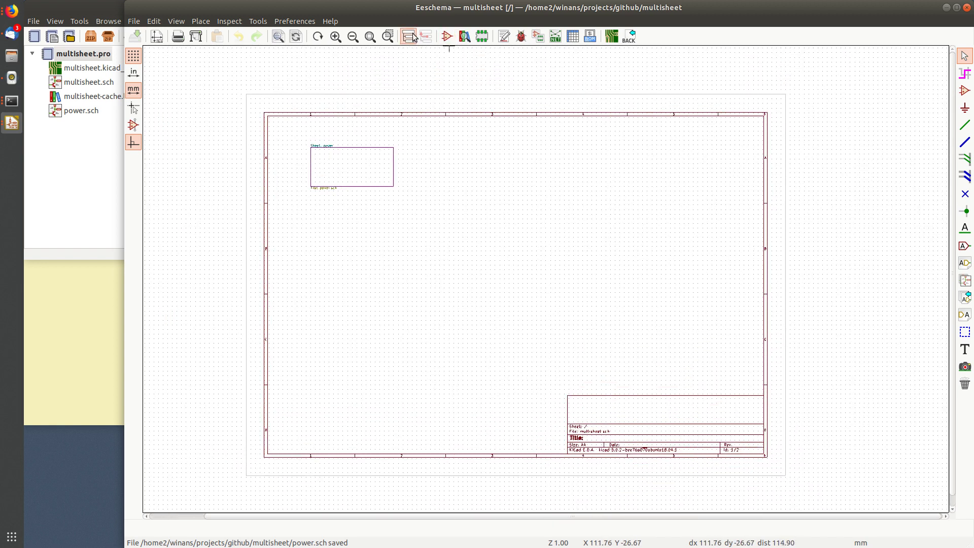
Inside the power sheet, draw a new sub-sheet, Sheet5C9E9955, with default properties.
double_click(367, 175)
scroll(541, 278, "down", 4)
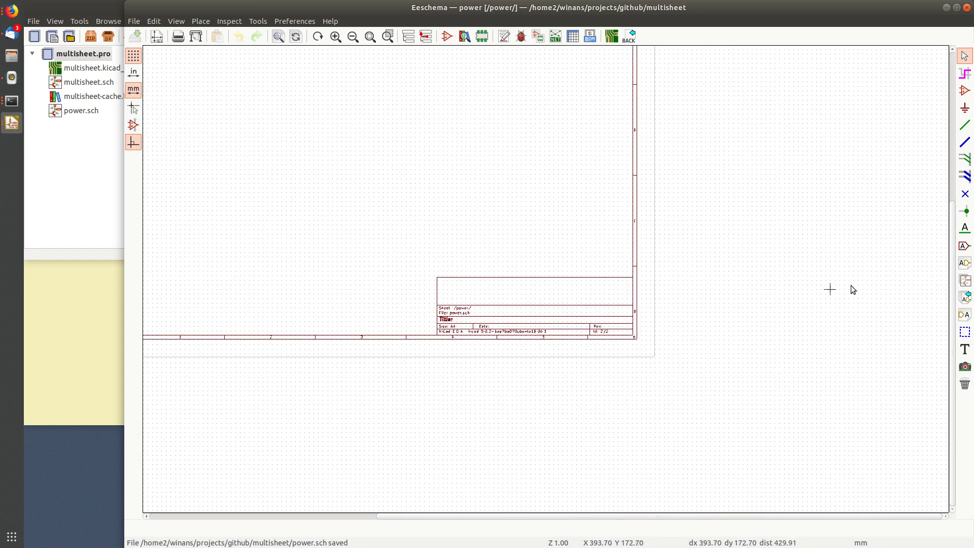
left_click(964, 281)
left_click(360, 150)
left_click(448, 200)
left_click(640, 316)
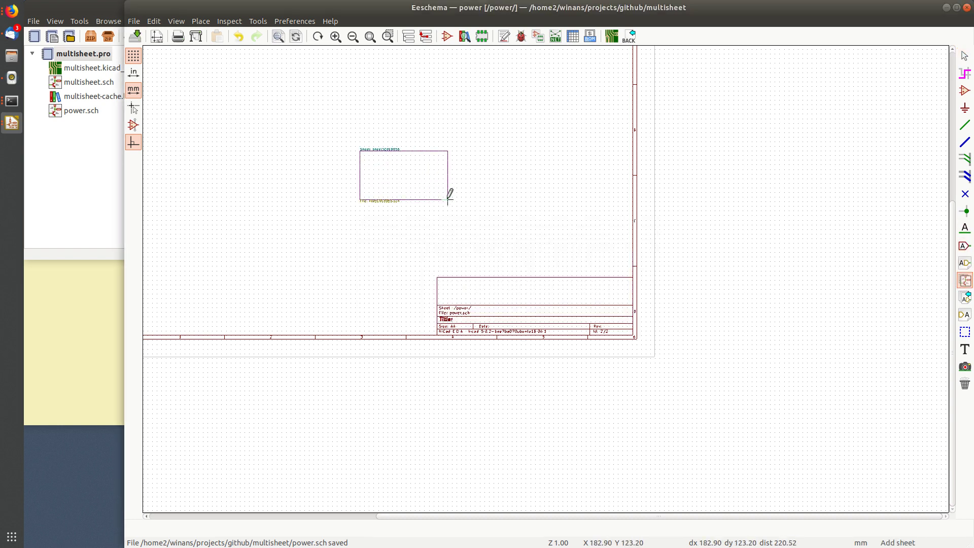
key("Escape")
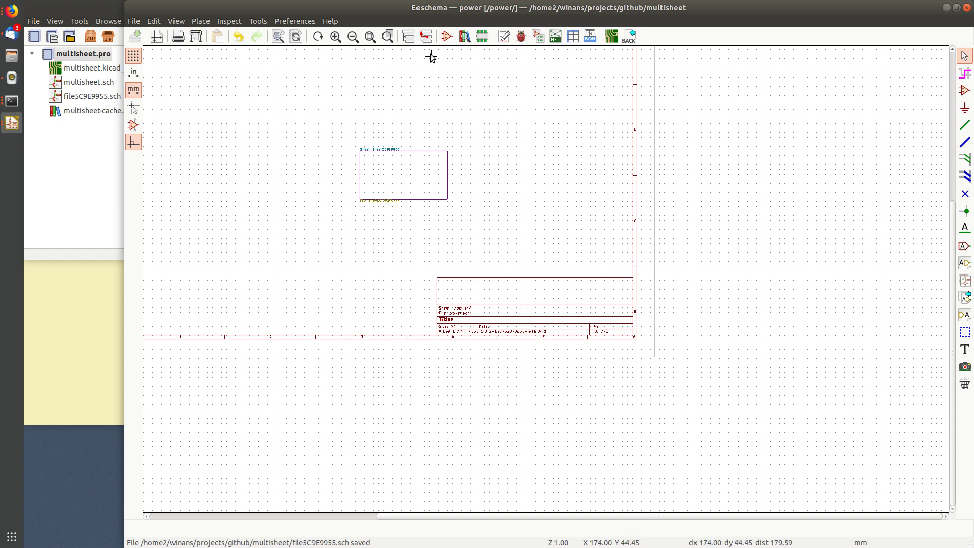
Confirm the Root, power, Sheet5C9E9955 hierarchy in the Hierarchy Navigator.
left_click(408, 37)
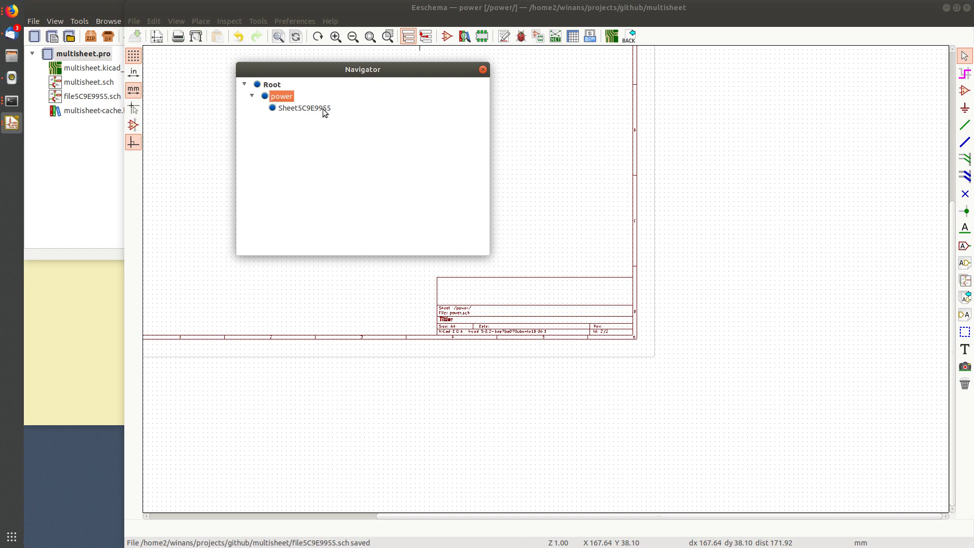
left_click(599, 155)
left_click(481, 69)
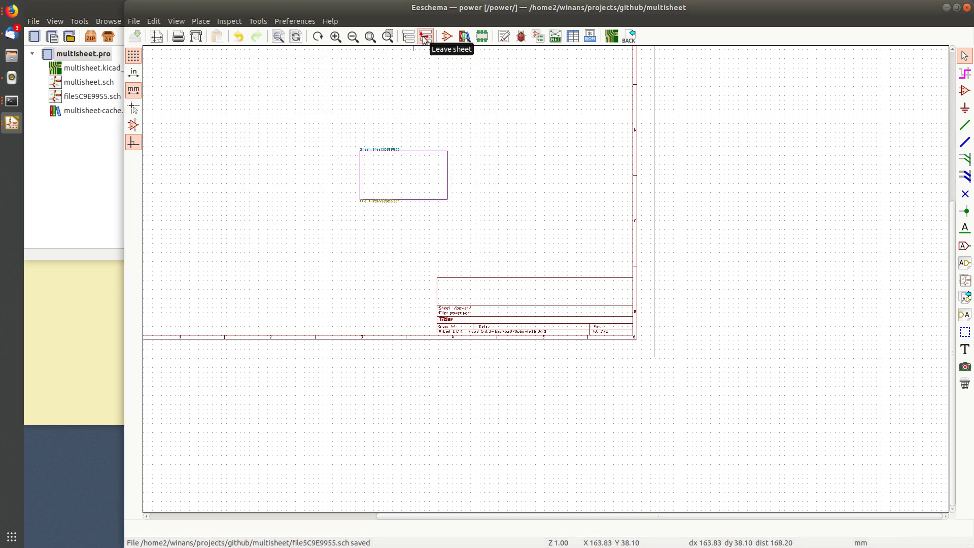
left_click(425, 38)
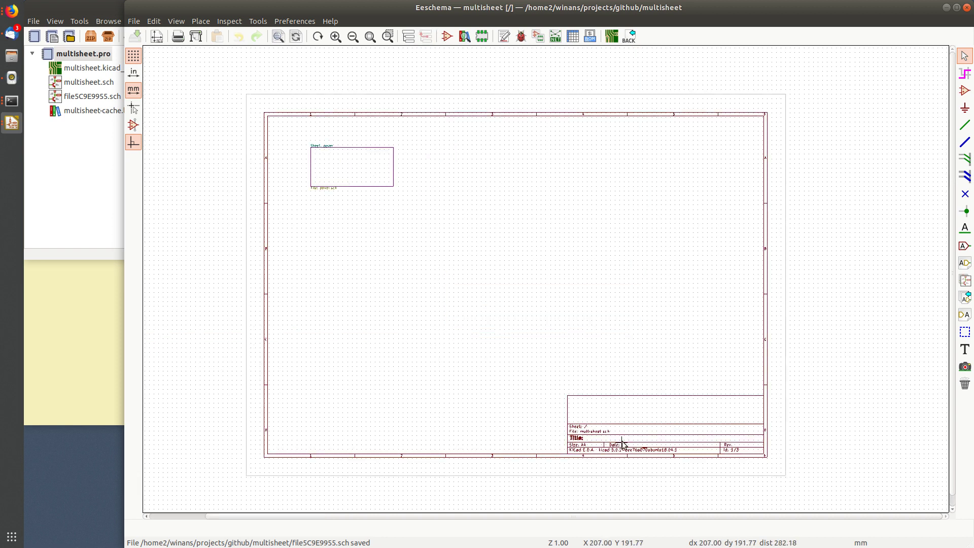
scroll(515, 247, "up", 3)
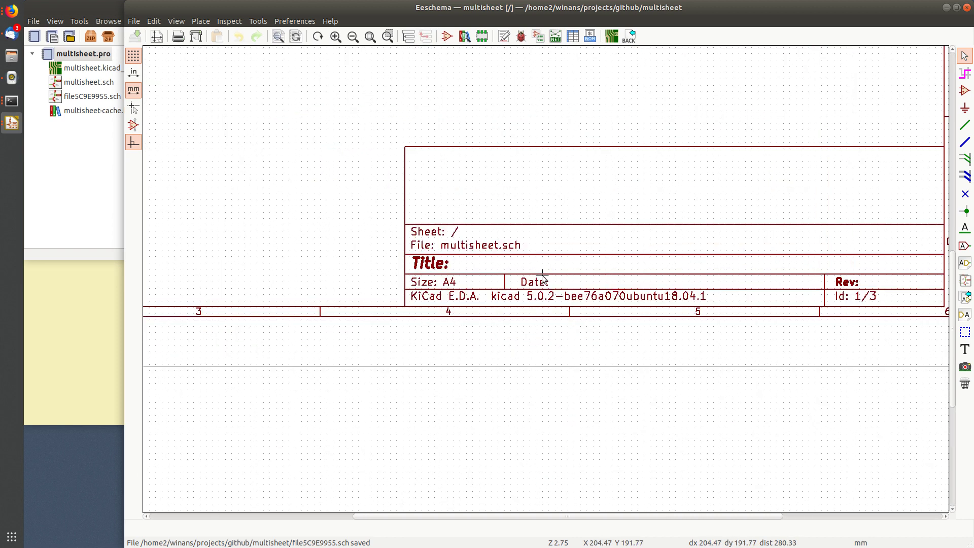
left_click(408, 37)
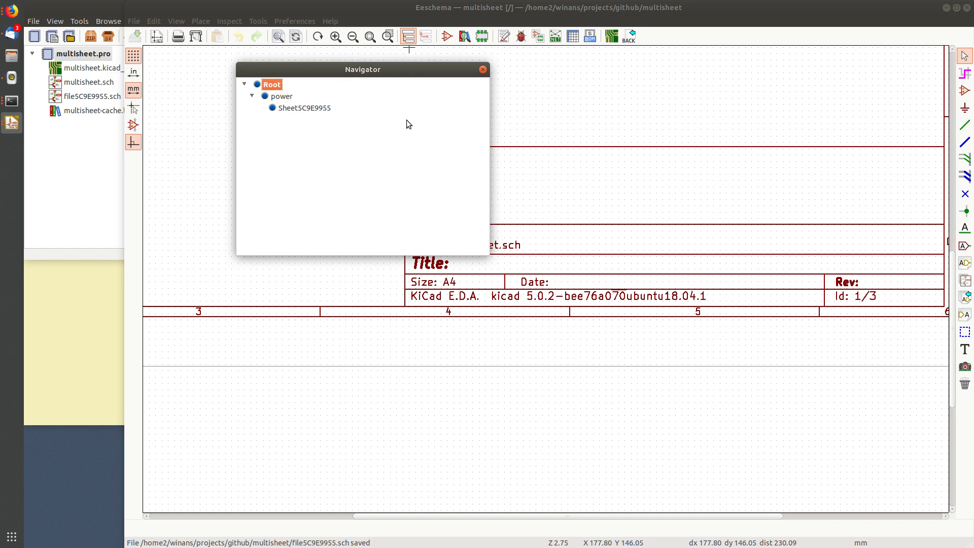
left_click(299, 108)
scroll(543, 276, "up", 3)
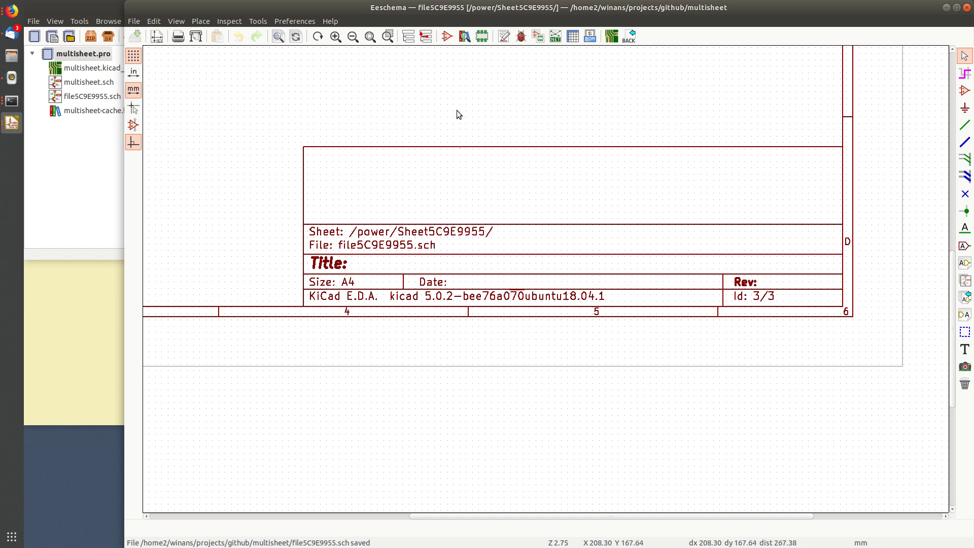
left_click(426, 37)
scroll(493, 376, "up", 5)
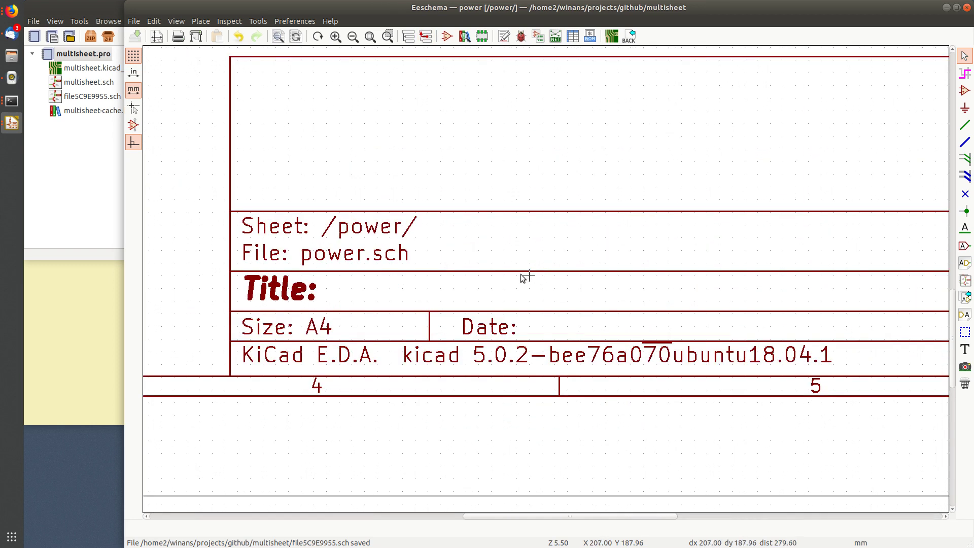
left_click(426, 37)
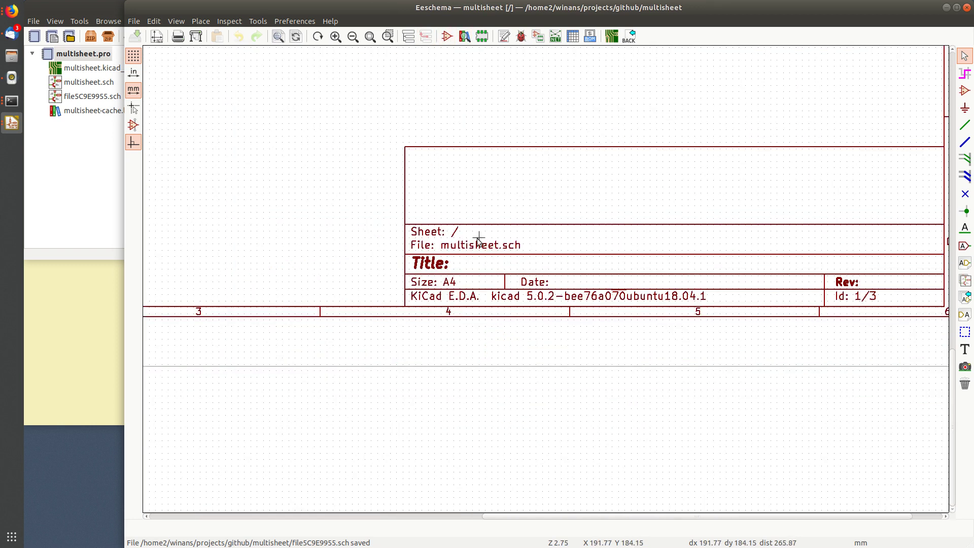
scroll(460, 199, "down", 1)
scroll(488, 307, "down", 1)
scroll(541, 279, "down", 1)
scroll(526, 250, "down", 2)
In the power sheet, delete the Sheet5C9E9955 block and save power.sch.
double_click(482, 284)
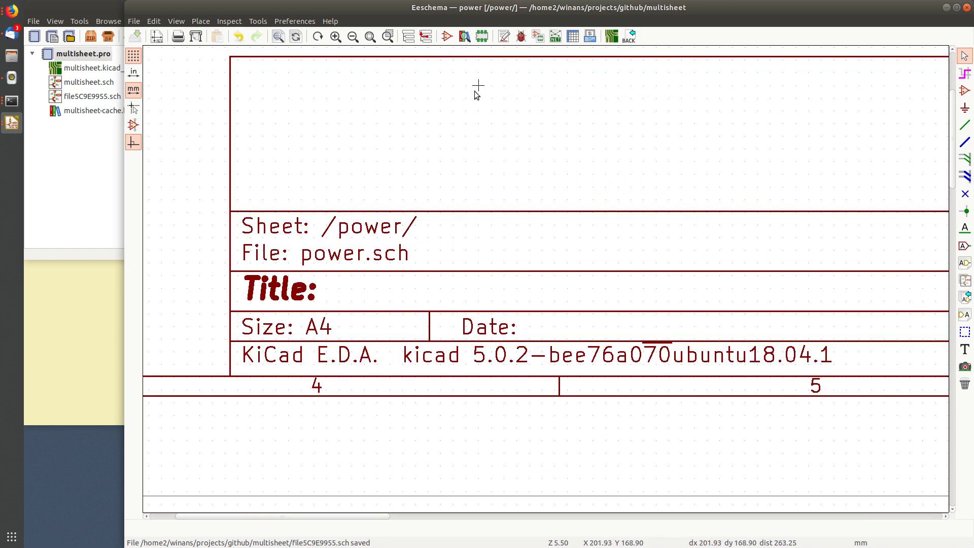
scroll(476, 100, "down", 5)
left_click_drag(538, 117, 366, 224)
key("Delete")
key("ctrl+s")
middle_click_drag(383, 193, 365, 303)
Delete file5C9E9955.sch from the project's file tree.
left_click(71, 181)
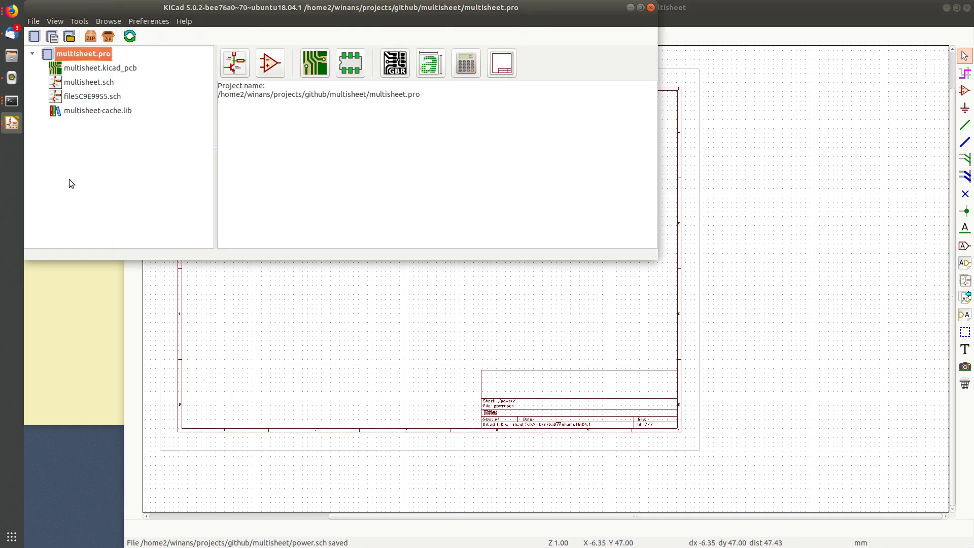
left_click(90, 98)
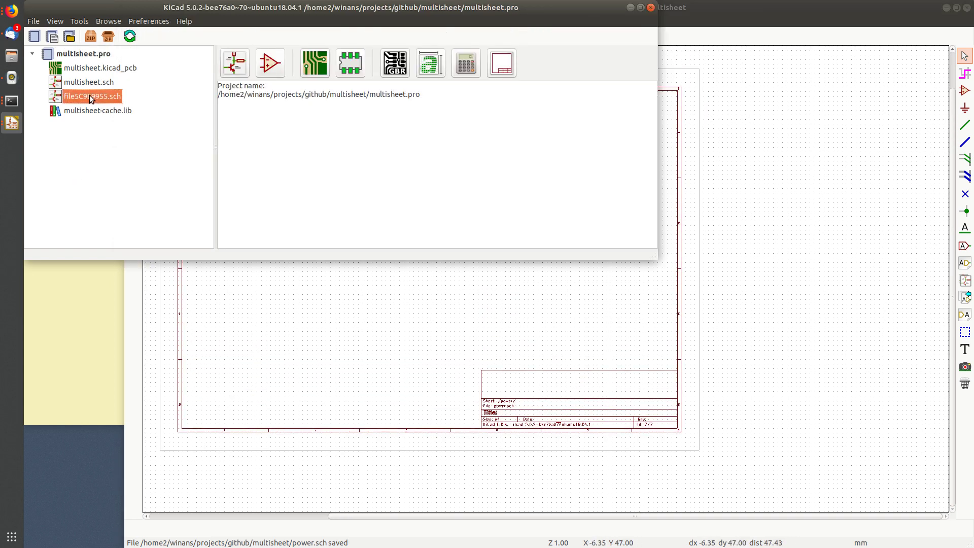
right_click(89, 96)
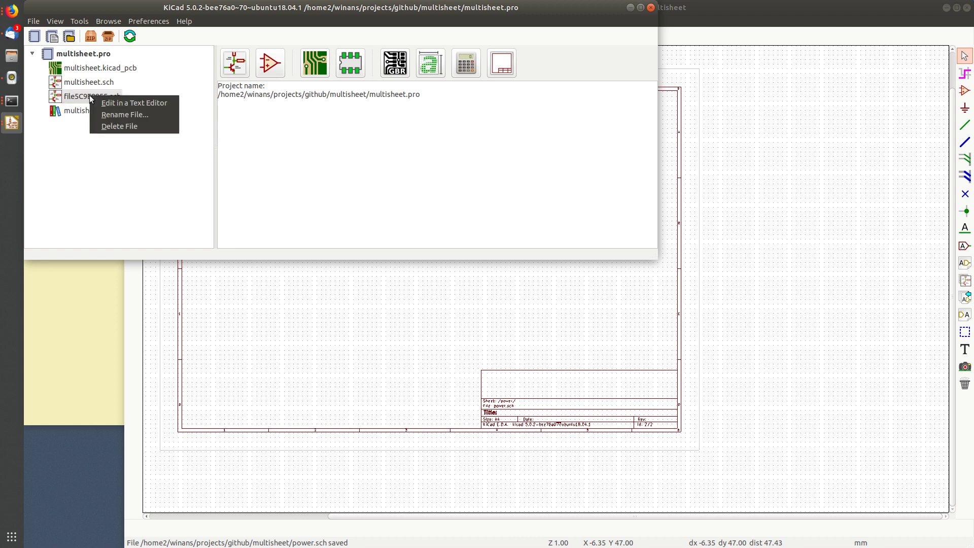
left_click(122, 127)
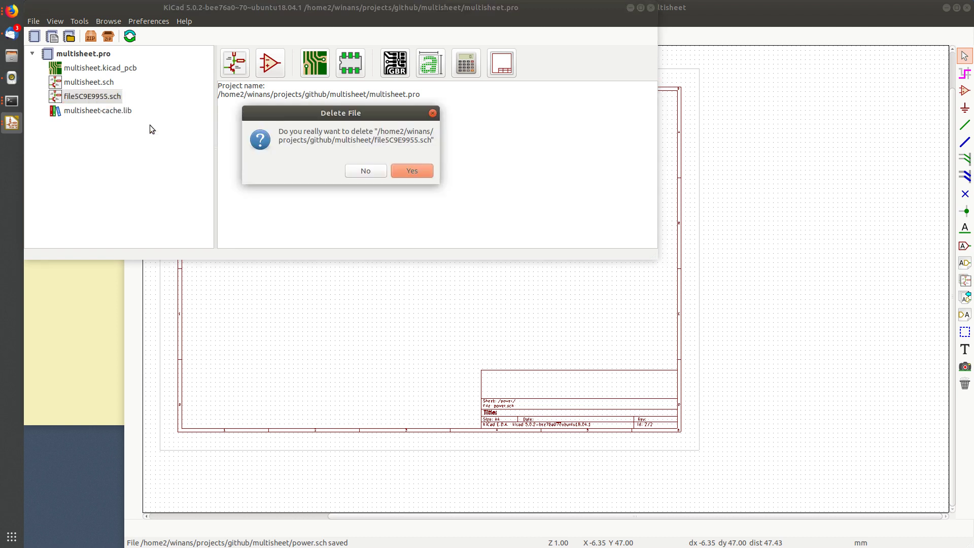
left_click(412, 171)
left_click(753, 10)
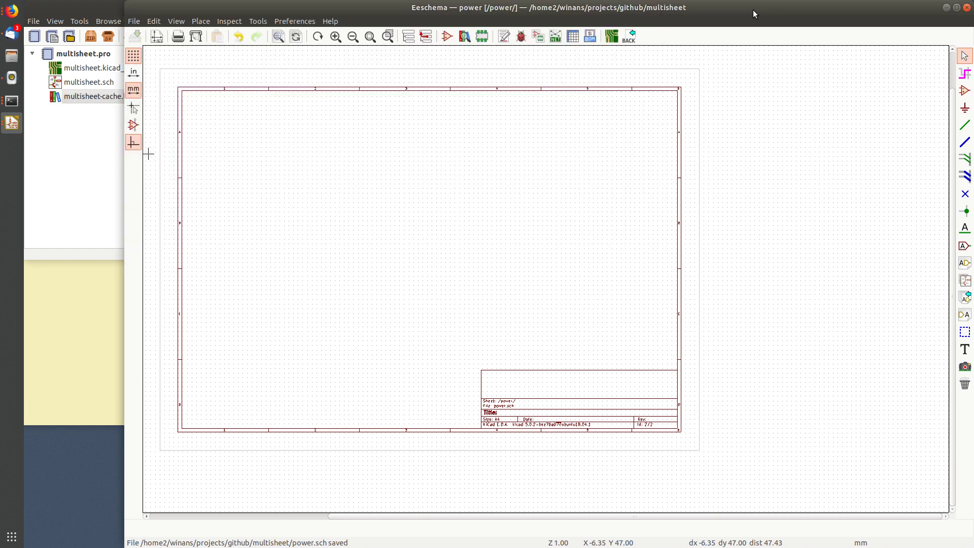
left_click(425, 36)
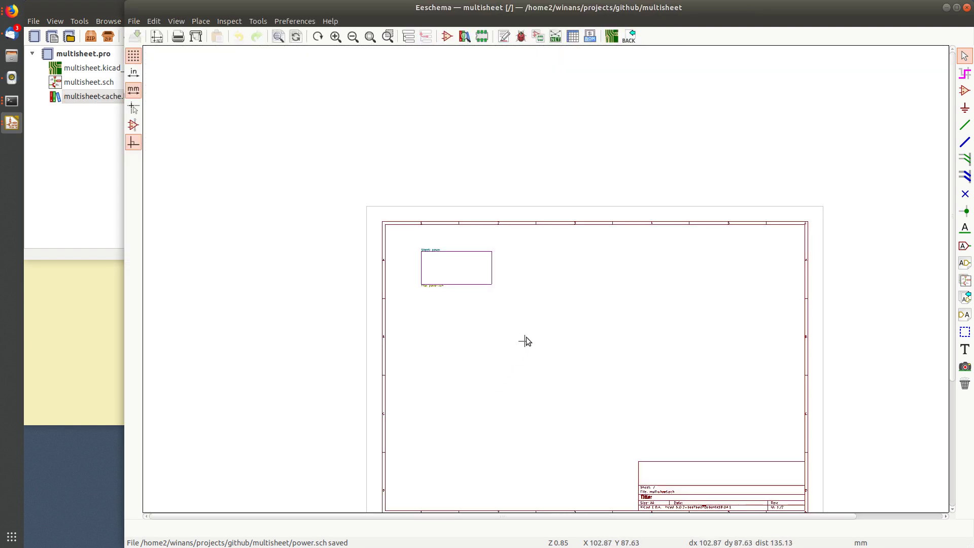
middle_click_drag(531, 332, 437, 254)
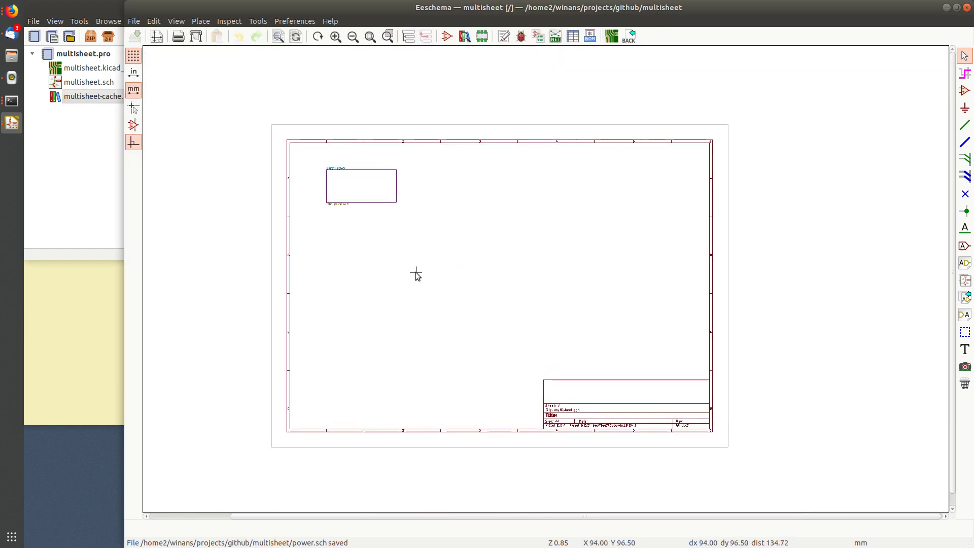
double_click(338, 190)
middle_click_drag(404, 156, 448, 168)
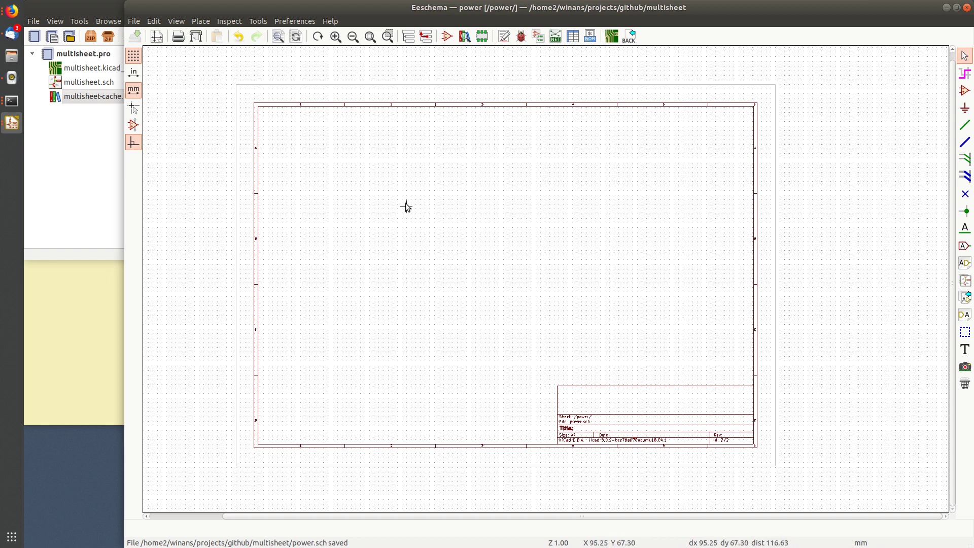
Append github/2048-power-12v/2048-power-12v.sch into the power sheet.
left_click(133, 22)
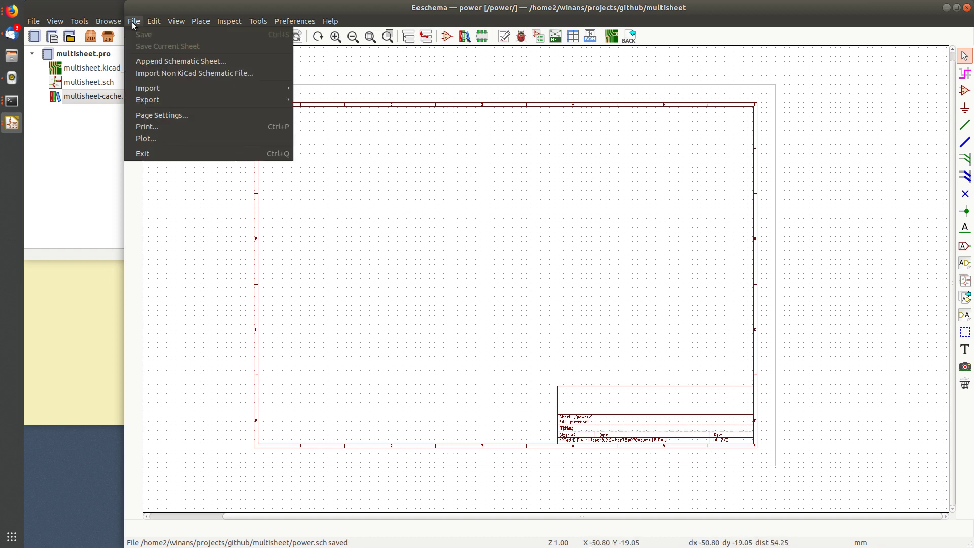
left_click(158, 61)
left_click(430, 125)
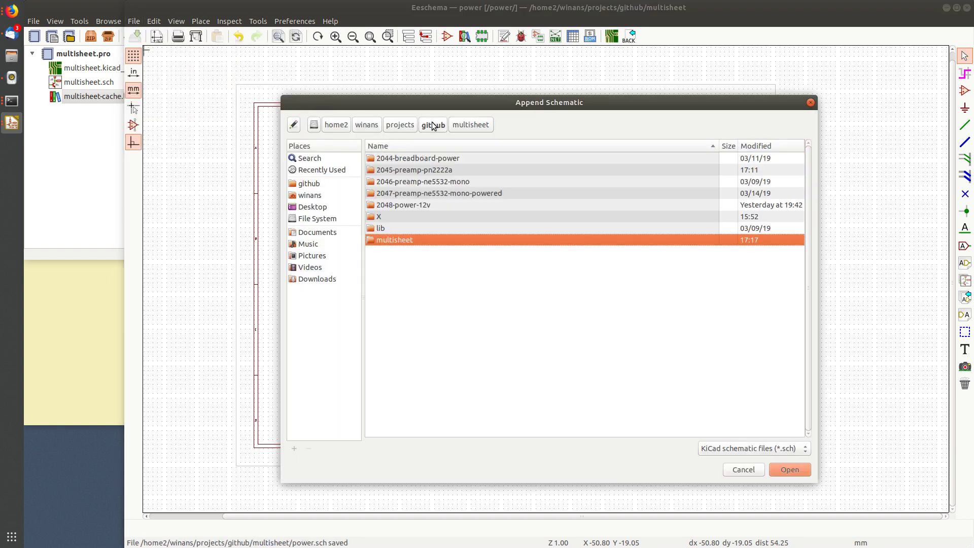
double_click(420, 205)
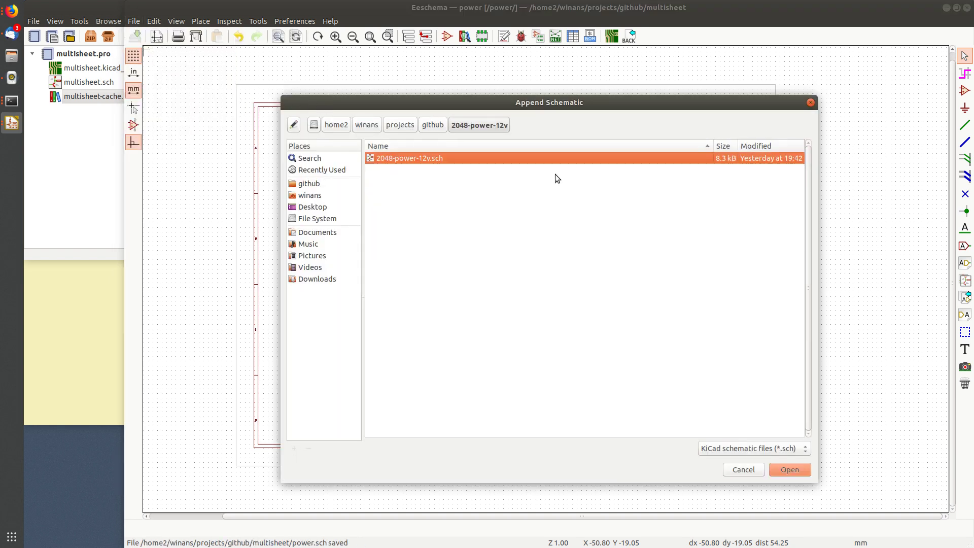
double_click(455, 161)
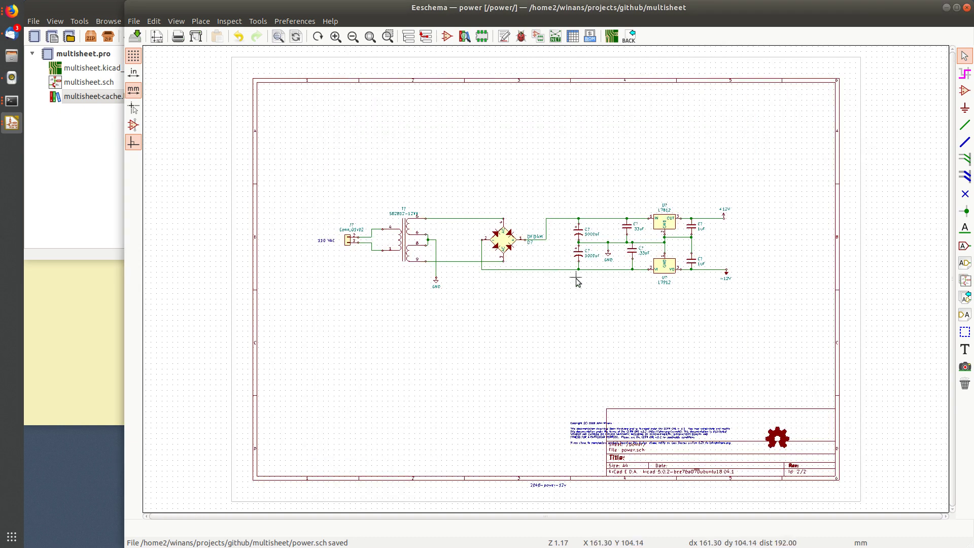
Block-select the ±12V supply circuit and move it up-left toward the page top.
middle_click_drag(571, 281, 495, 255)
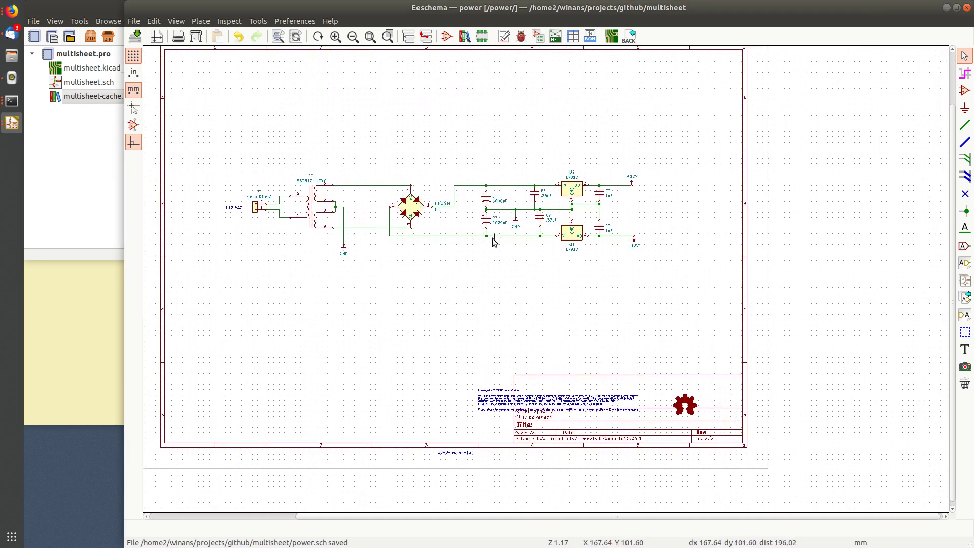
left_click_drag(663, 129, 228, 292)
left_click(217, 212)
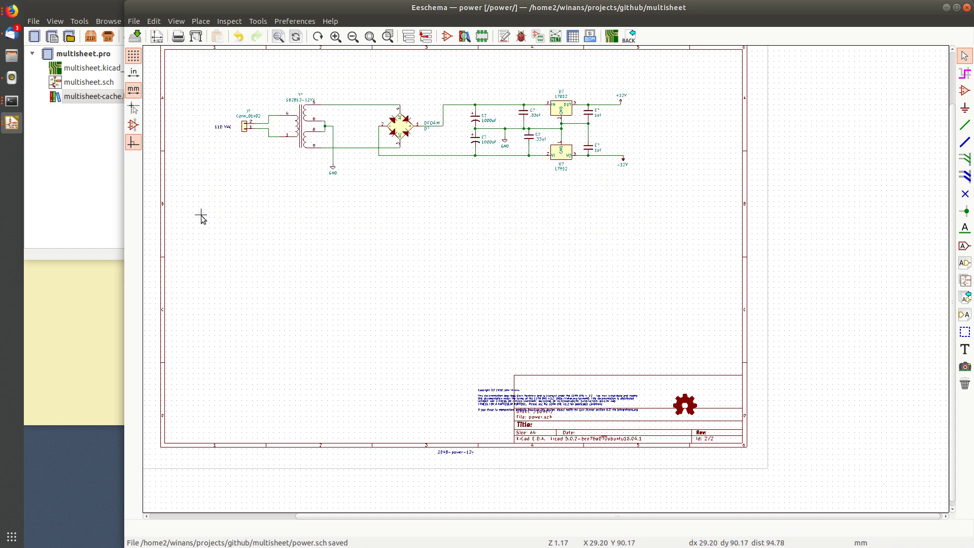
Append 2048-power-12v.sch into the power sheet a second time.
left_click(130, 20)
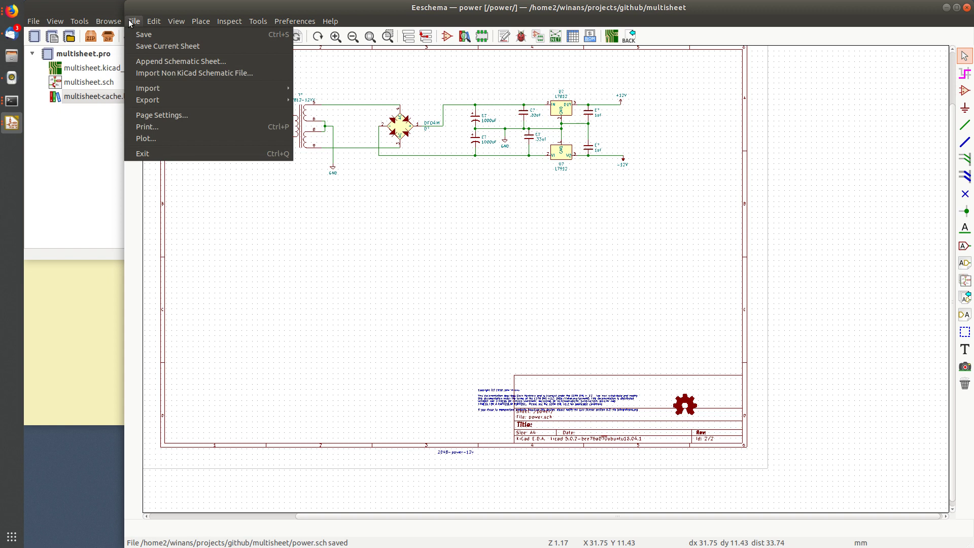
left_click(169, 60)
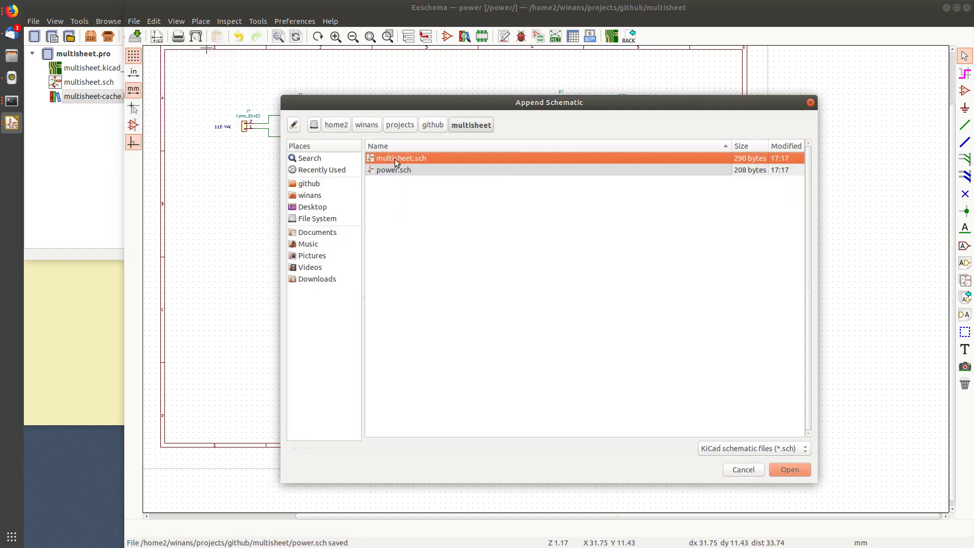
left_click(437, 125)
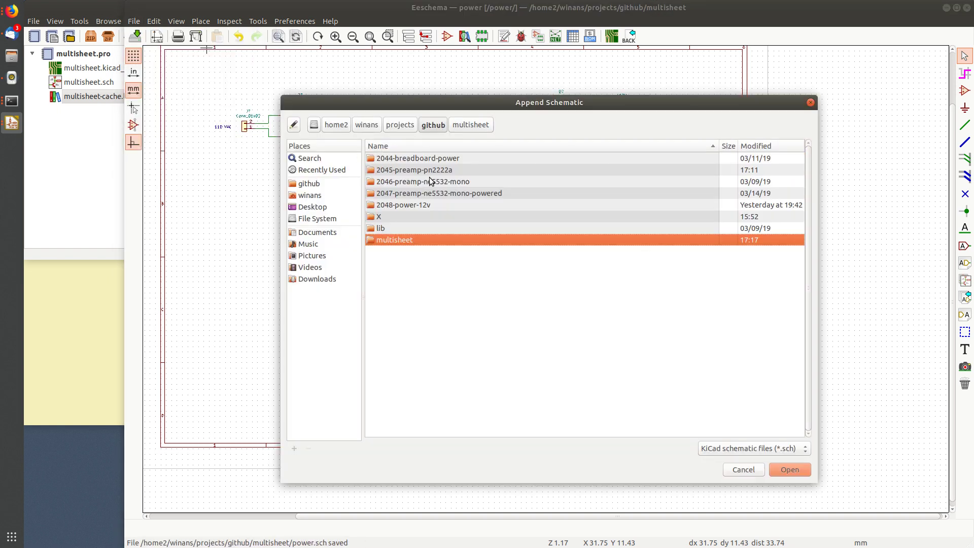
double_click(431, 203)
double_click(462, 159)
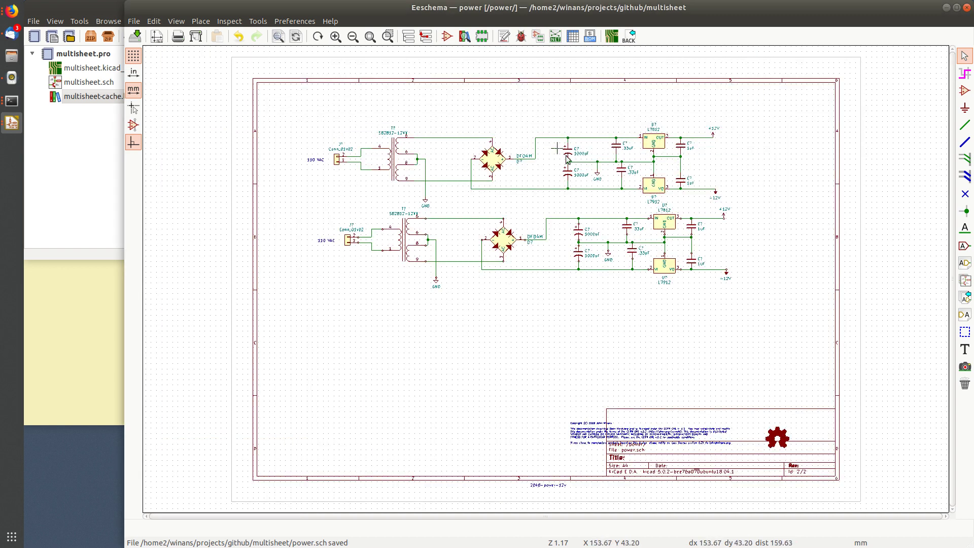
Move one of the overlapping copyright texts up above the title block.
middle_click_drag(581, 184, 491, 168)
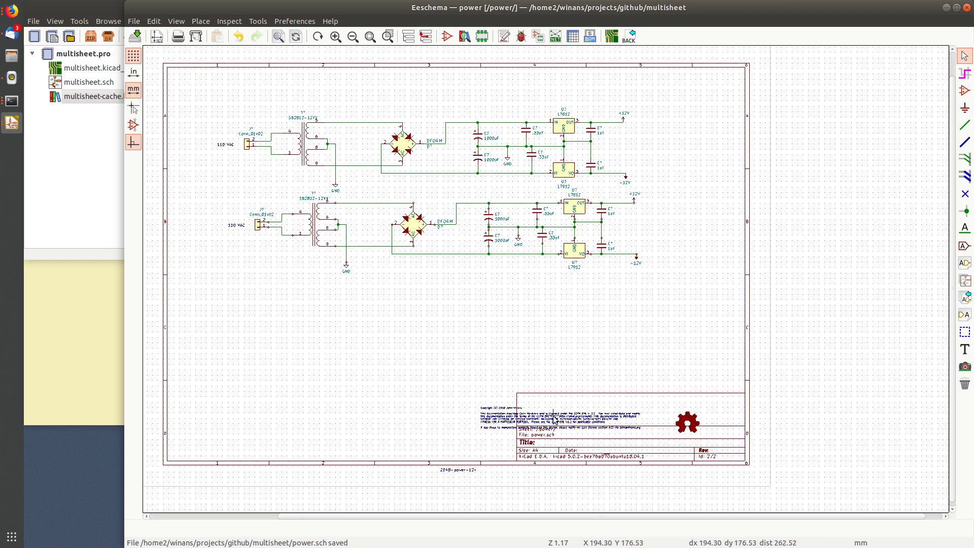
scroll(554, 420, "up", 4)
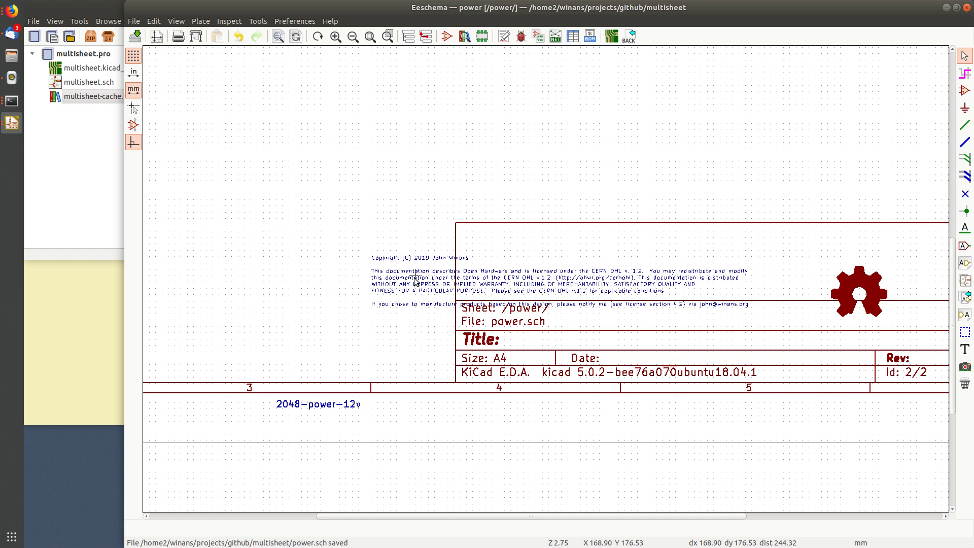
left_click(415, 281)
left_click(440, 301)
left_click(247, 198)
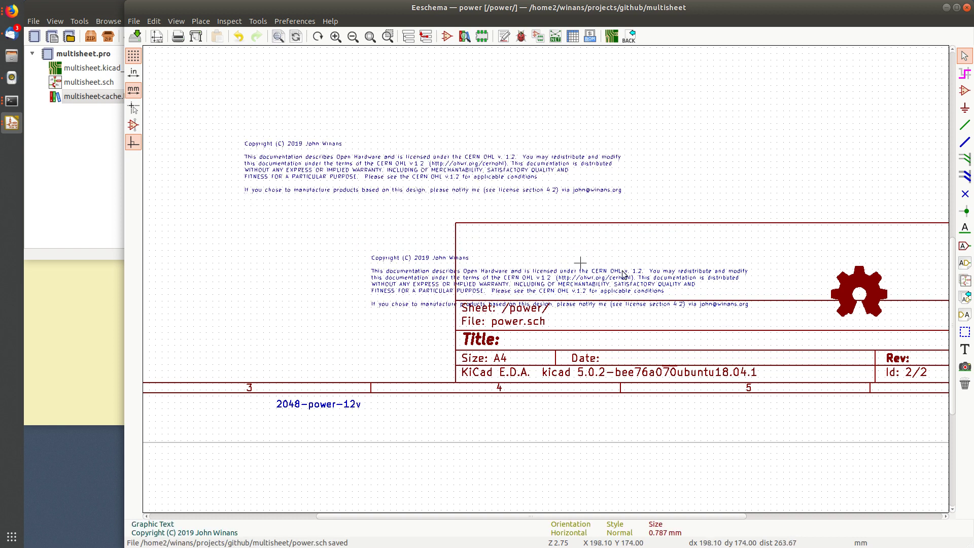
Inspect the overlapping open-hardware logos, then undo the duplicate append.
left_click(853, 282)
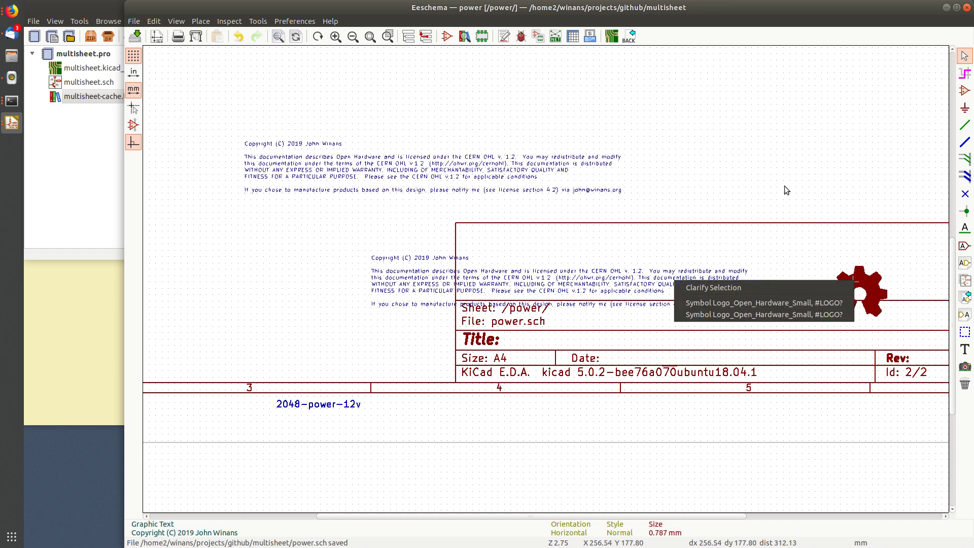
left_click(758, 163)
scroll(769, 169, "down", 1)
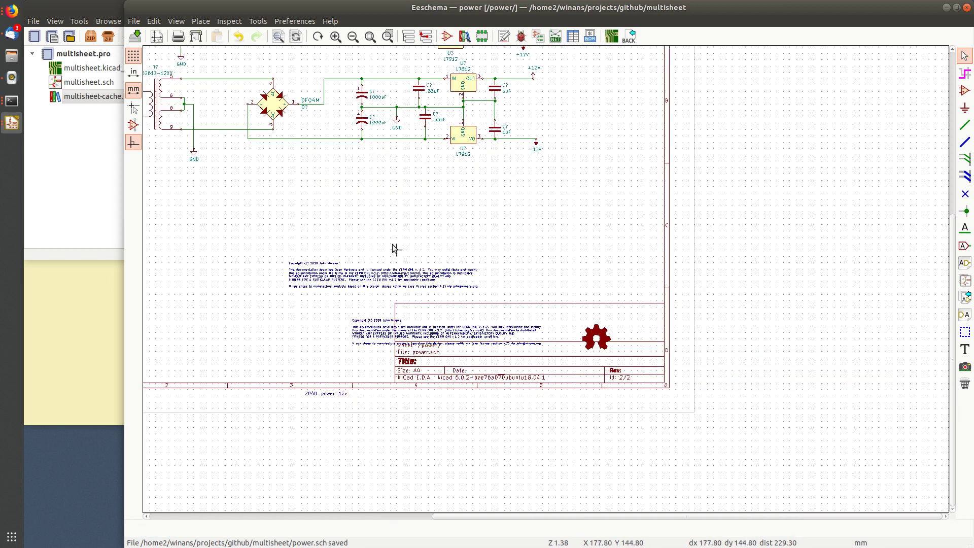
scroll(323, 167, "down", 1)
key("ctrl+z")
key("ctrl+z")
Cancel the stray Sheet5C9E9955 block move, undo it away, and recentre the ±12V circuit.
key("ctrl+z")
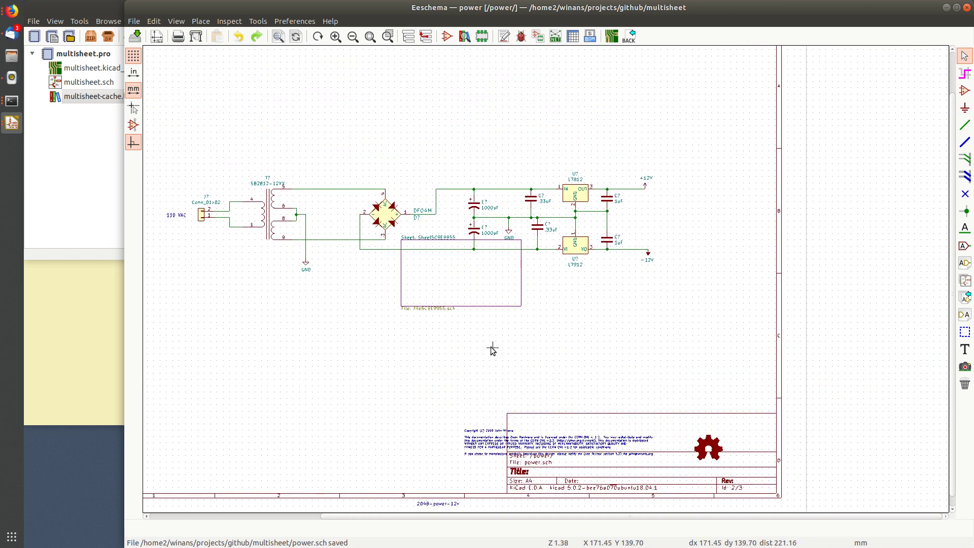
left_click_drag(549, 305, 467, 304)
key("Escape")
key("ctrl+z")
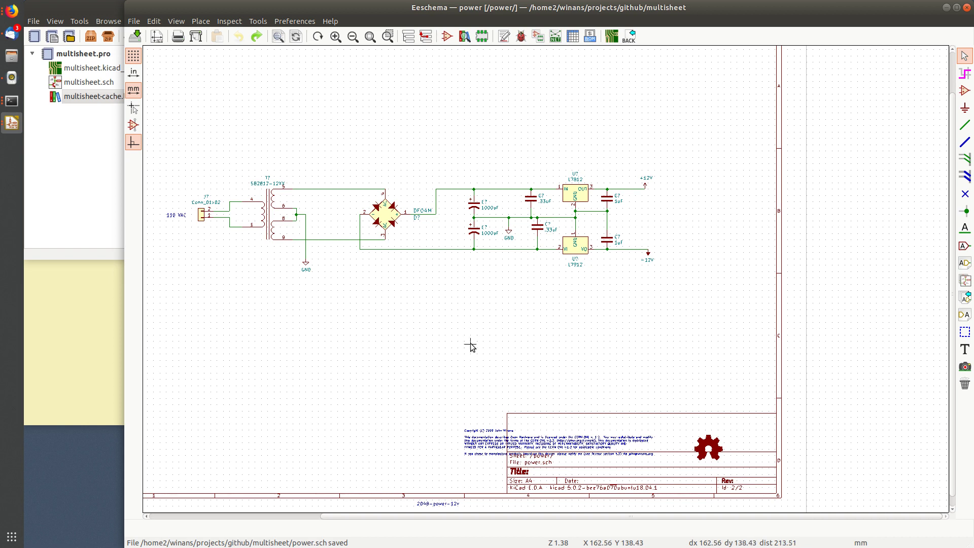
middle_click_drag(375, 297, 478, 320)
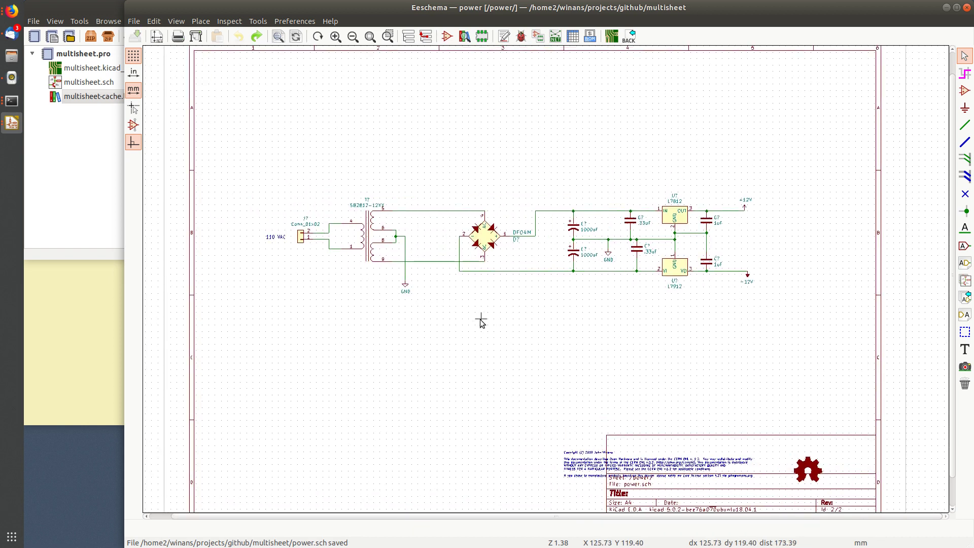
scroll(500, 339, "up", 2)
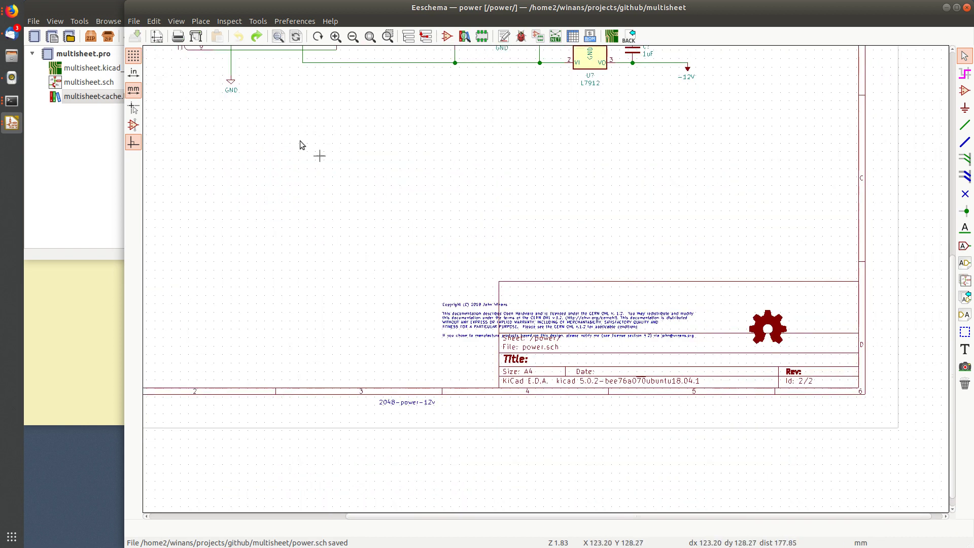
Switch the power sheet's paper size from A4 to USLetter 8.5x11in in Page Settings.
left_click(156, 36)
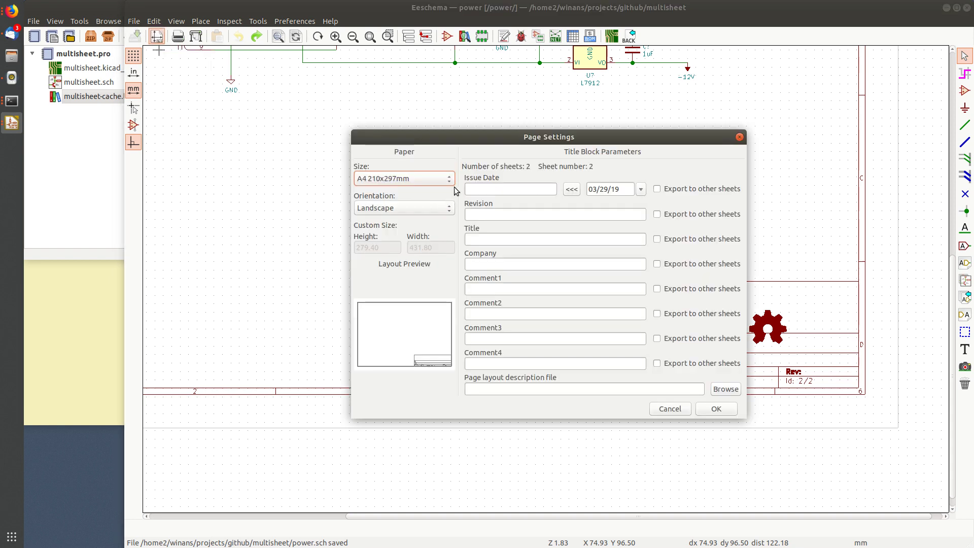
left_click(389, 175)
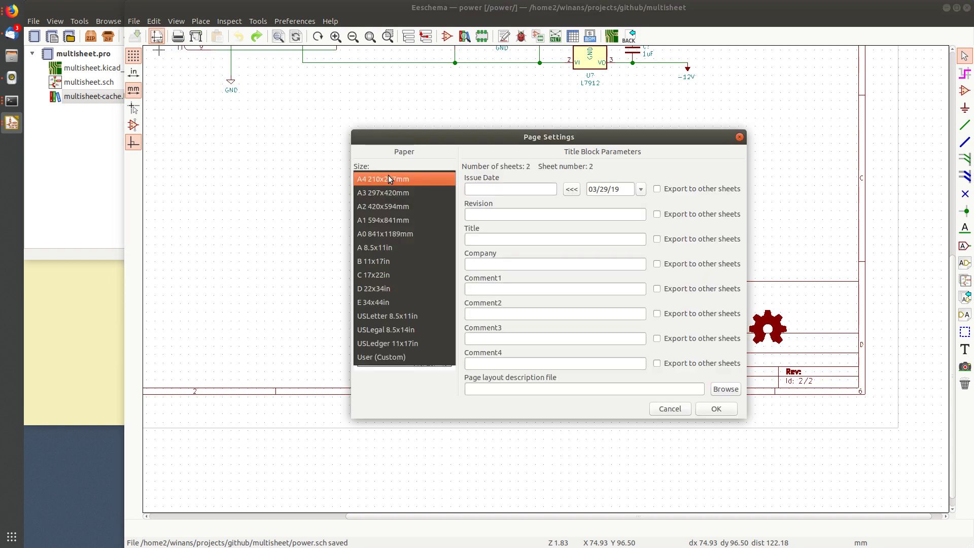
left_click(402, 316)
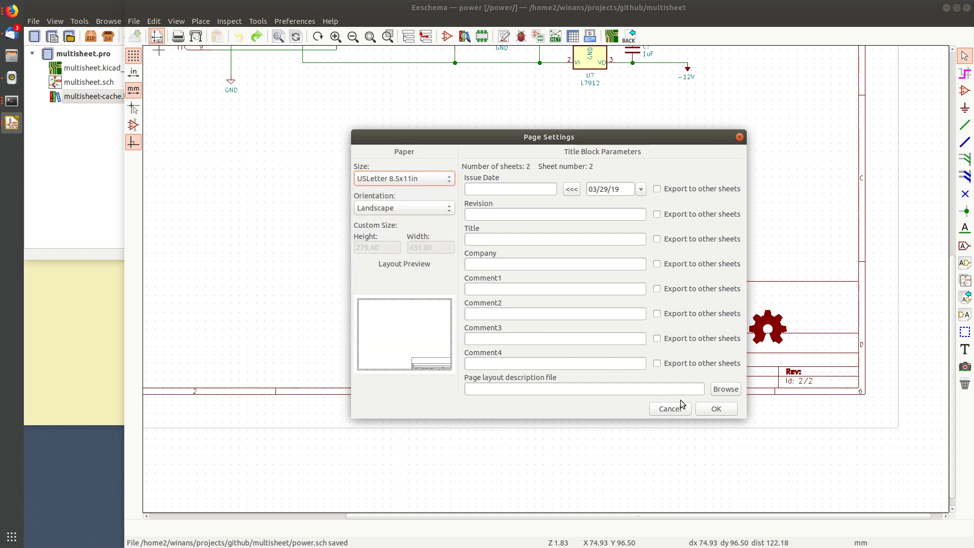
left_click(716, 409)
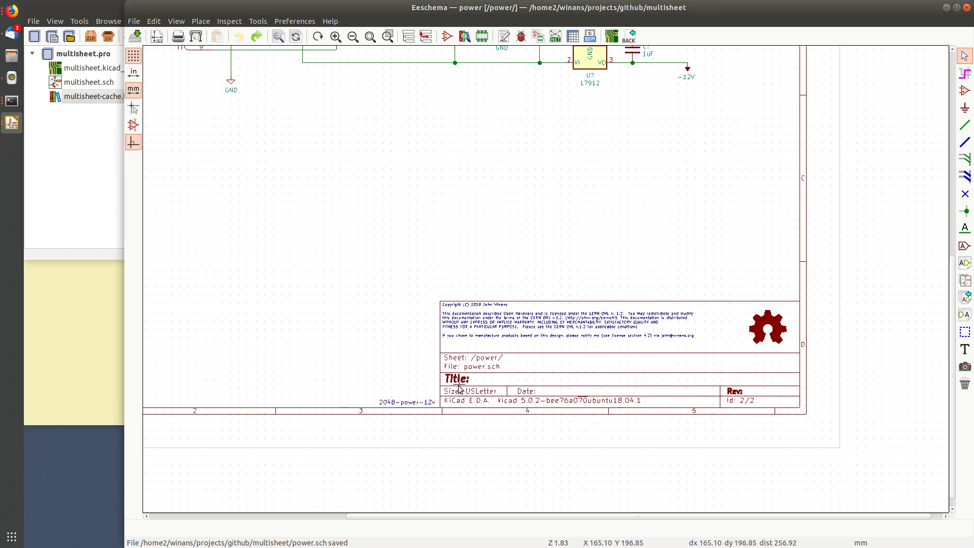
Check the USLetter title block, then leave the power sheet for the root multisheet sheet.
scroll(410, 408, "up", 5)
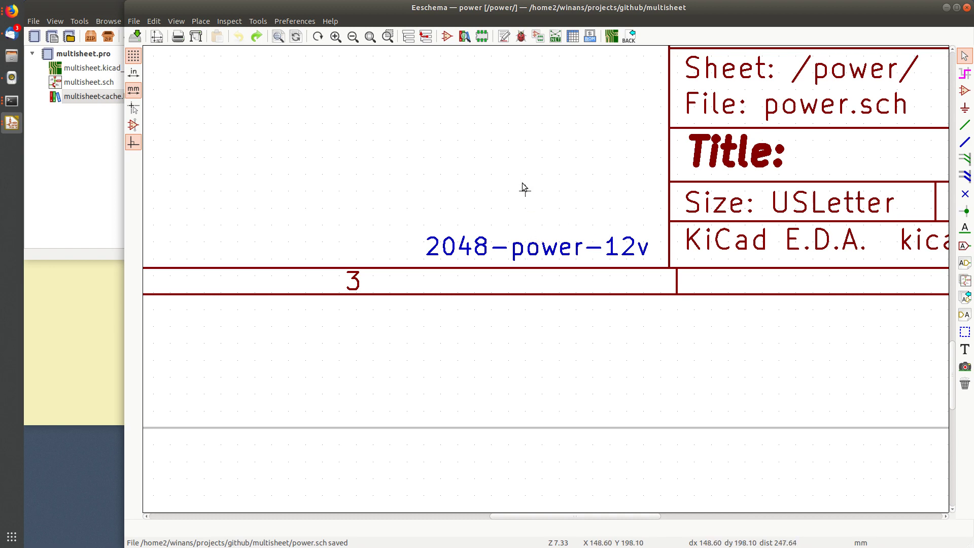
scroll(524, 173, "down", 4)
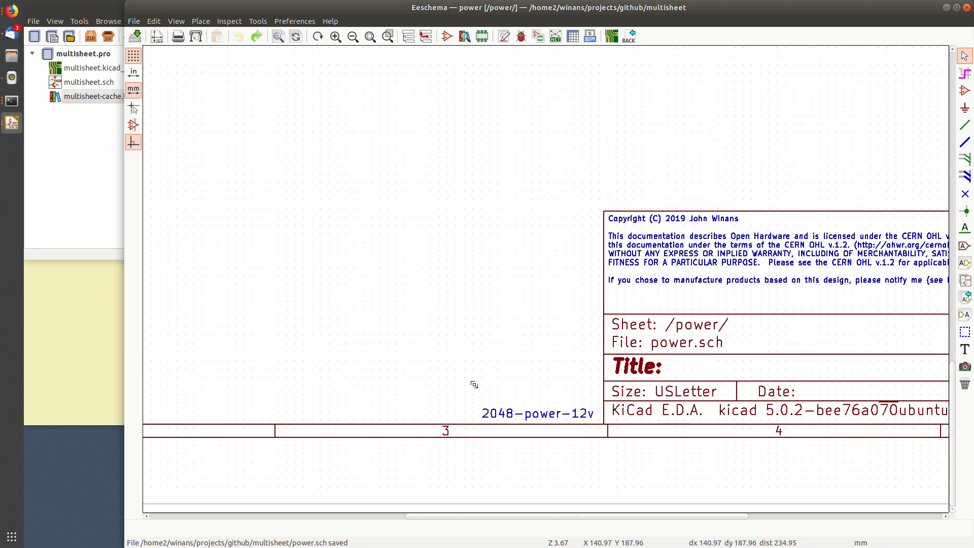
scroll(474, 384, "down", 4)
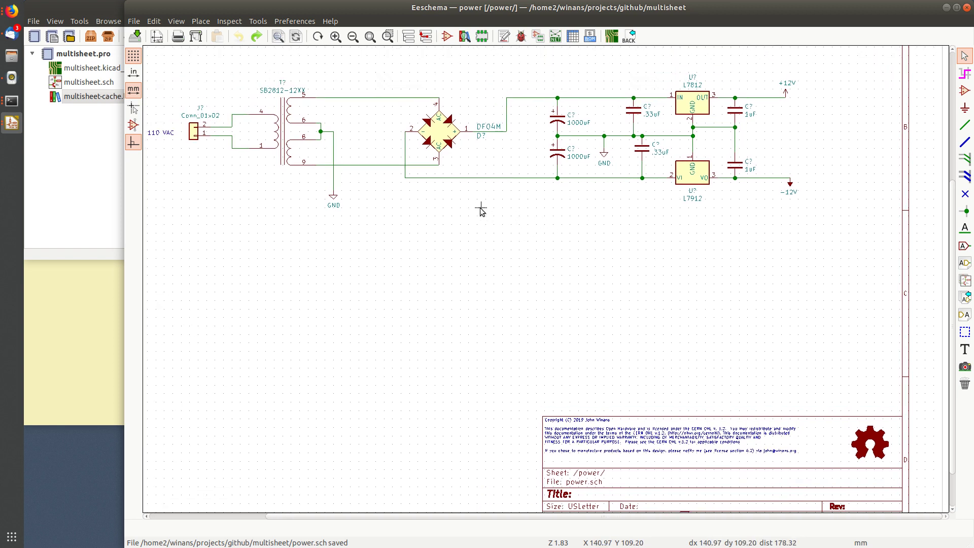
scroll(490, 337, "down", 3)
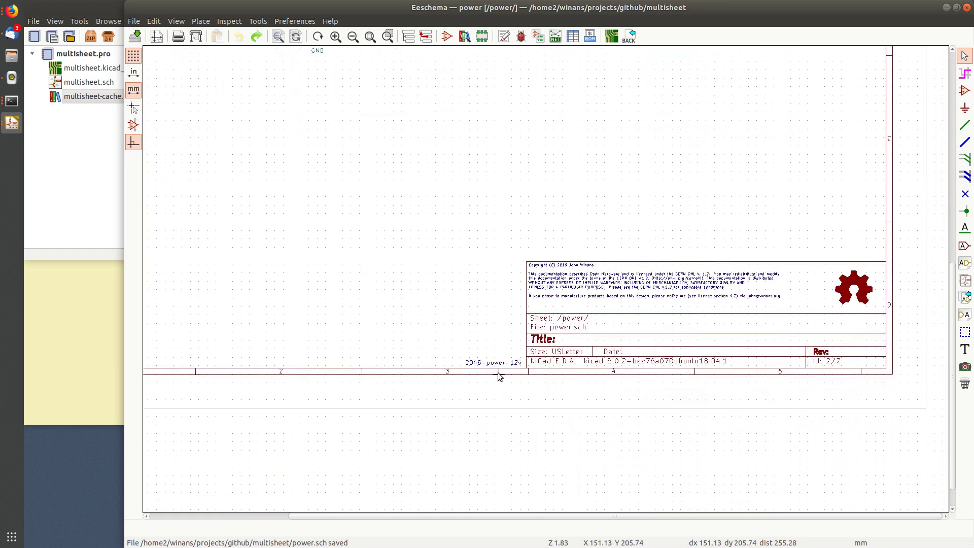
scroll(472, 203, "down", 3)
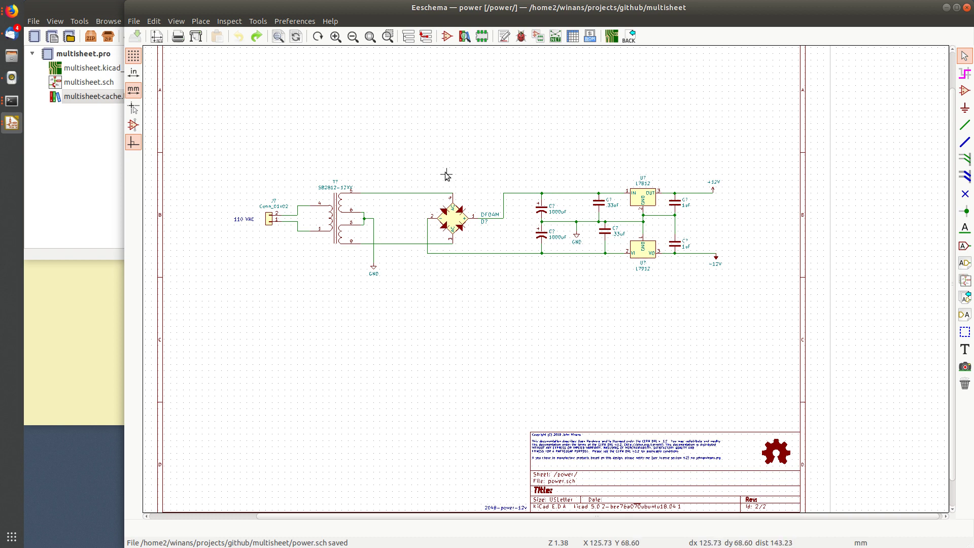
scroll(446, 175, "down", 2)
left_click(426, 36)
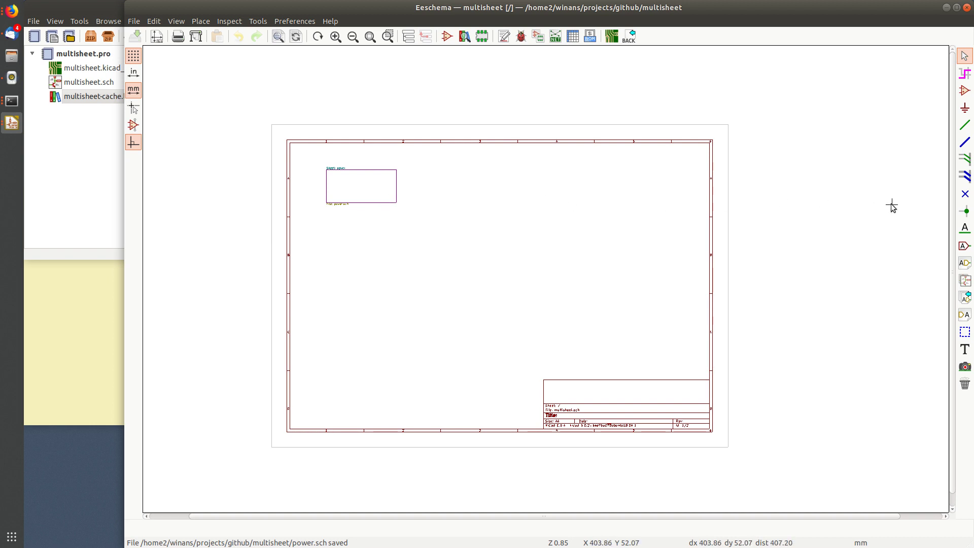
Draw a hierarchical sheet box below the power sheet and name it MIC1.
left_click(963, 280)
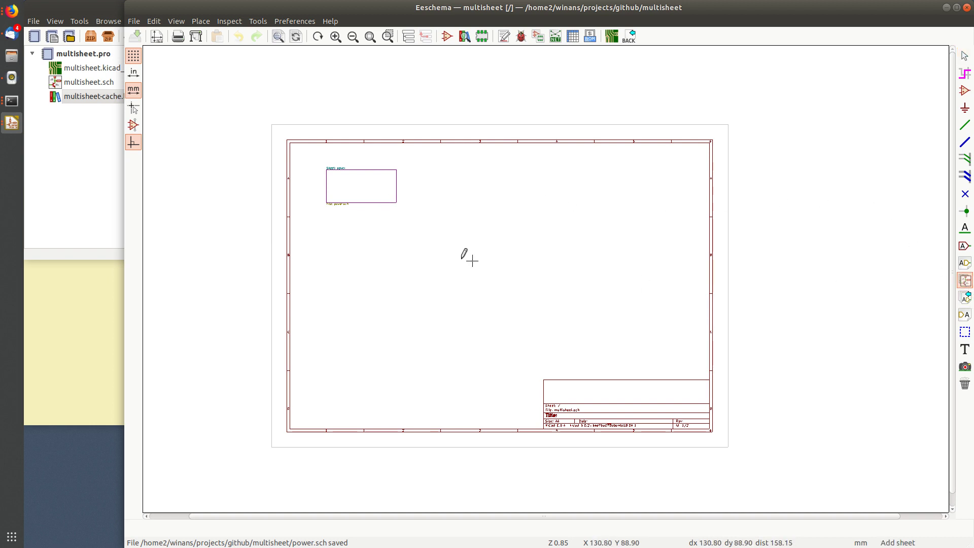
left_click(331, 236)
left_click(399, 262)
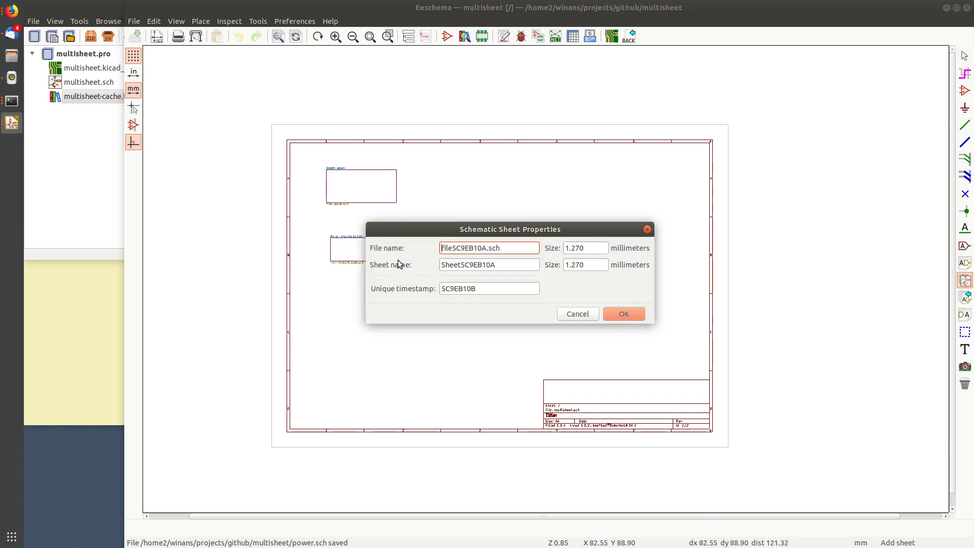
key("Delete")
type("f")
key("ctrl+z")
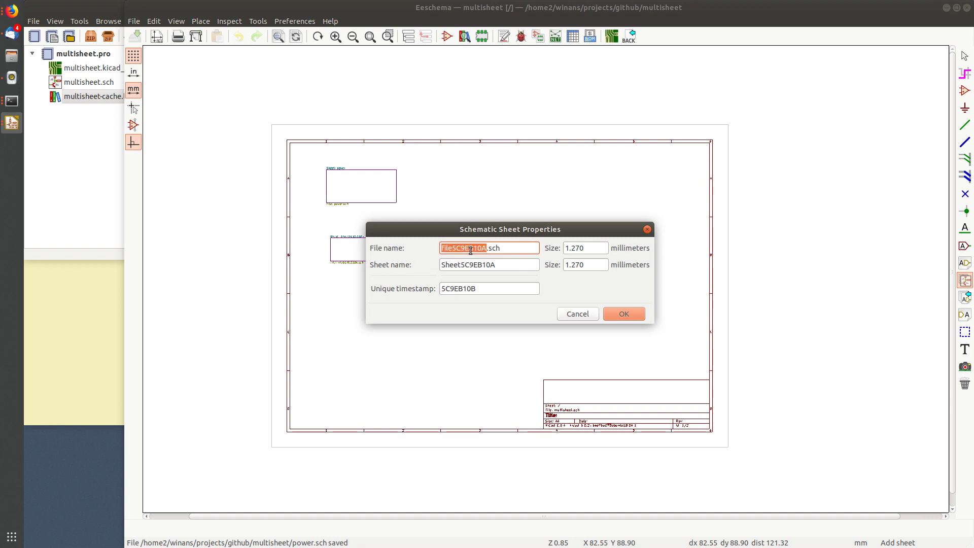
type("MIC1")
key("Tab")
key("Tab")
type("MIC1")
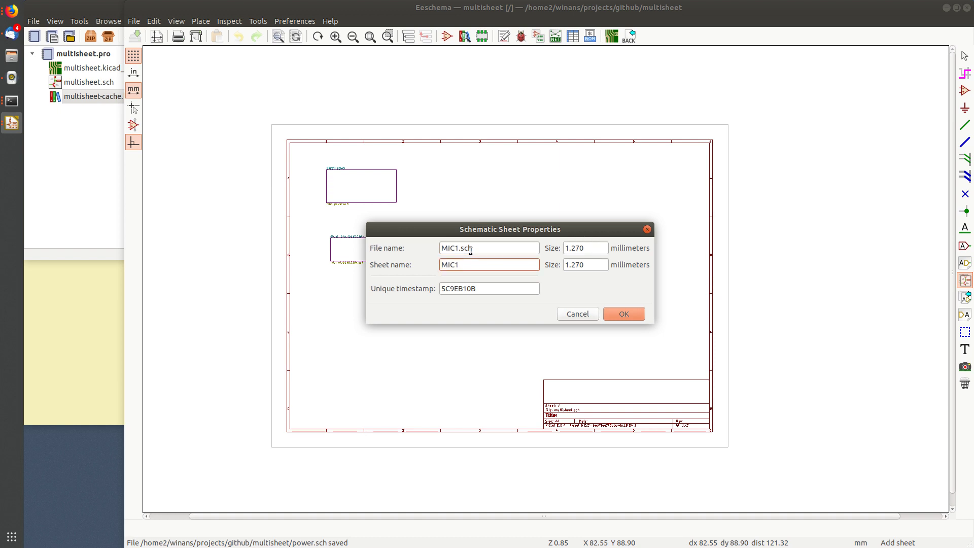
key("Return")
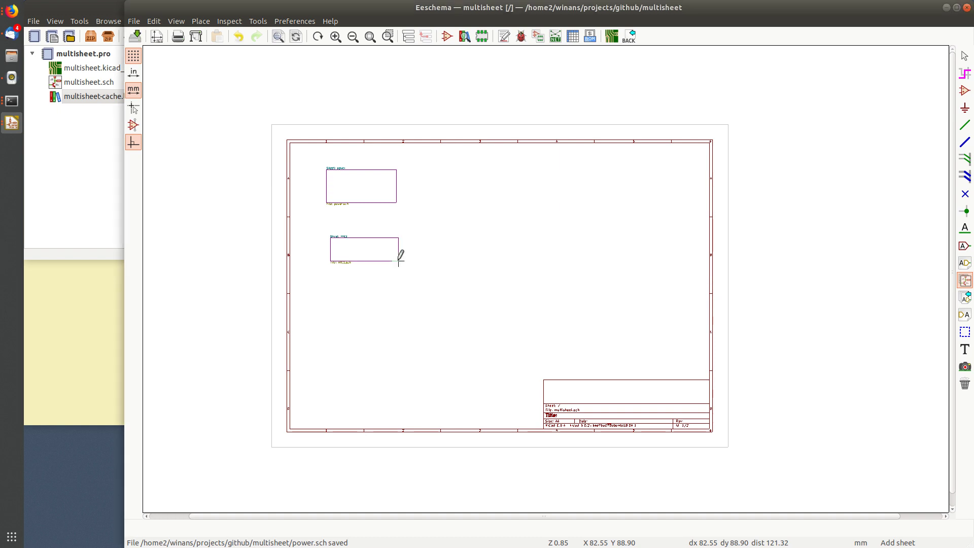
Draw another sheet box beneath MIC1 with file name and sheet name MIC2.
left_click(332, 277)
left_click(399, 303)
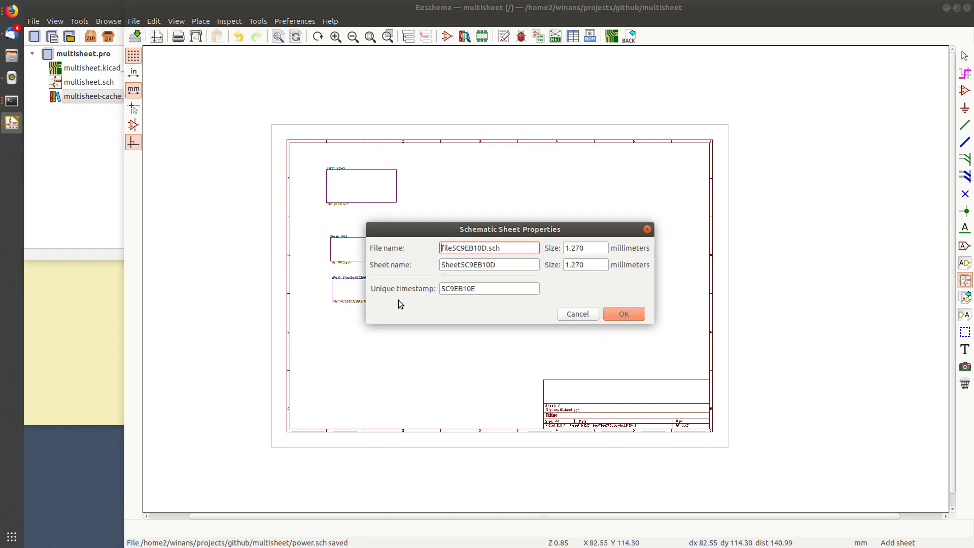
type("MIC2f")
key("Delete")
key("BackSpace")
key("Delete")
key("Delete")
key("Delete")
key("Delete")
key("Delete")
key("Delete")
key("Delete")
key("Delete")
key("Delete")
key("Delete")
key("Delete")
key("Delete")
key("Delete")
key("Delete")
key("Delete")
key("Tab")
key("Tab")
type("MIC")
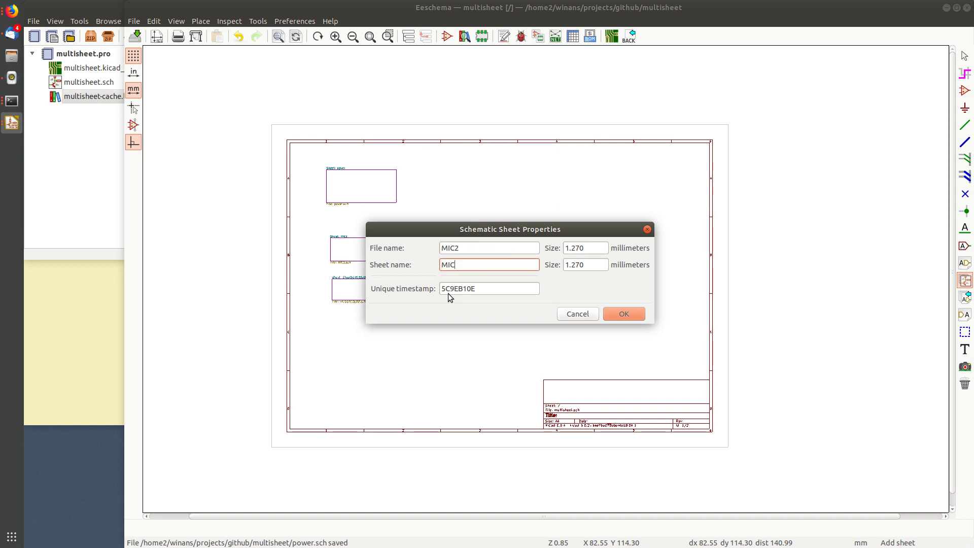
type("2")
key("Return")
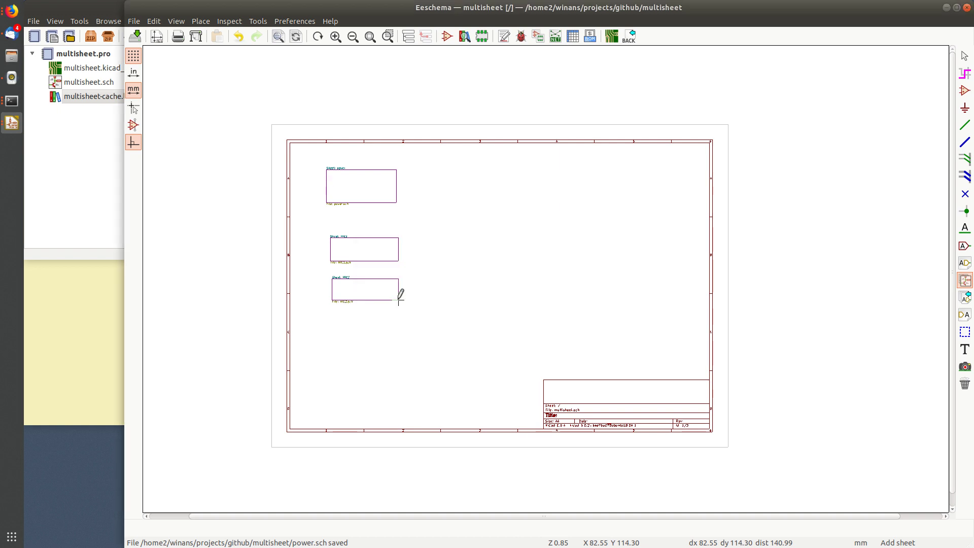
left_click(398, 299)
Cancel the stray sheet outline and enter the MIC1 sub-sheet.
key("Escape")
key("Escape")
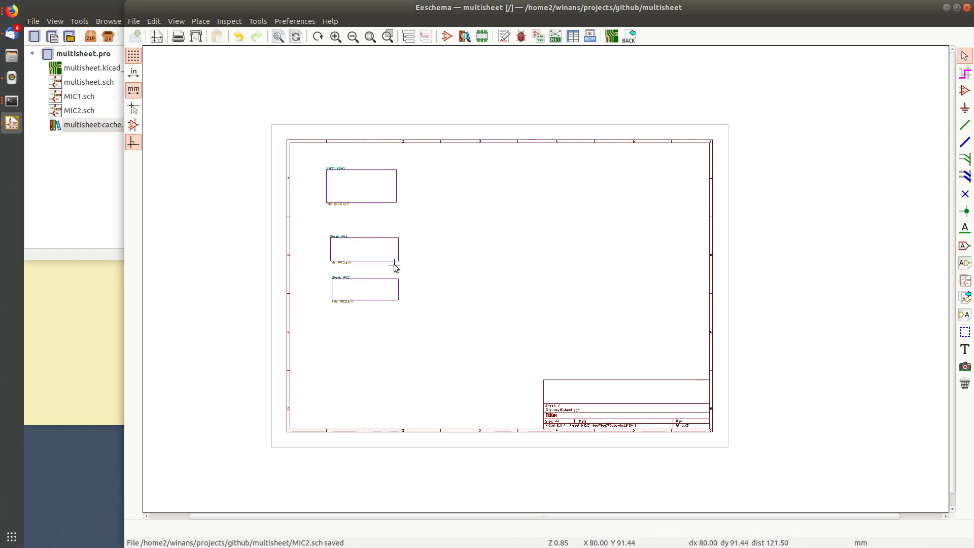
scroll(395, 261, "up", 2)
scroll(515, 276, "down", 3)
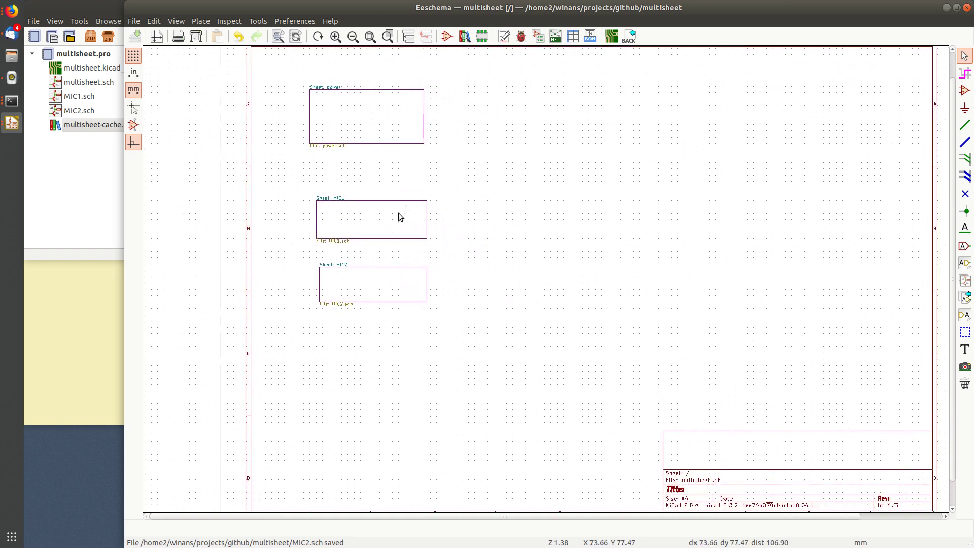
double_click(387, 222)
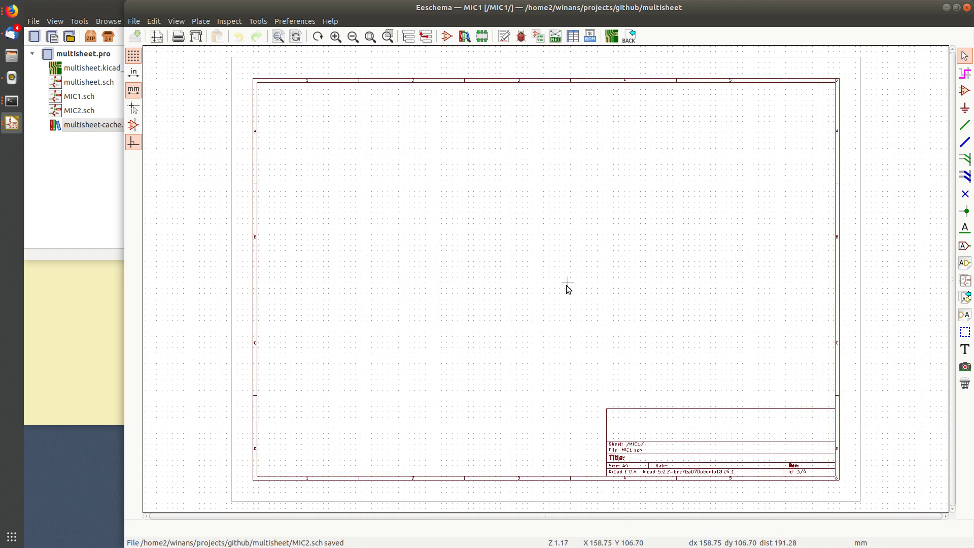
scroll(634, 451, "up", 3)
scroll(543, 278, "down", 4)
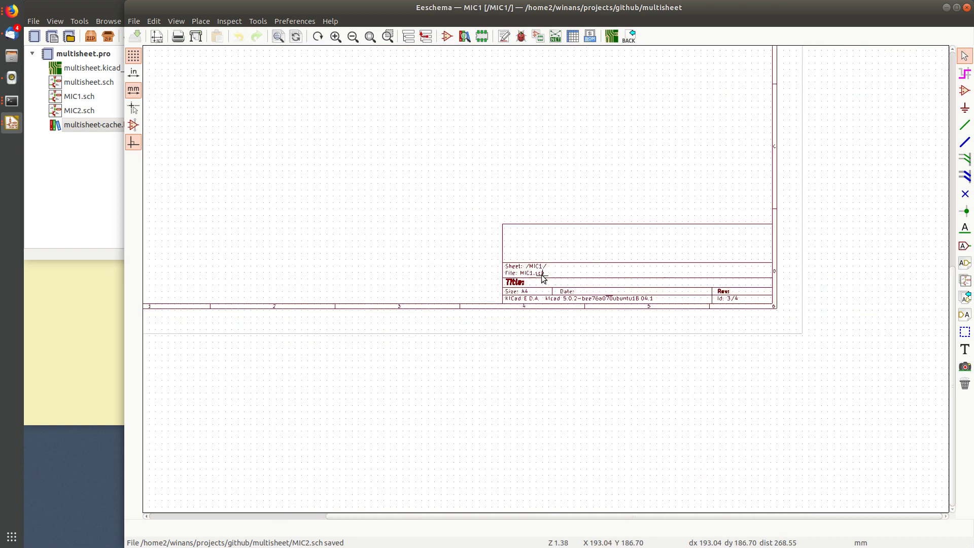
Append 2045-preamp-pn2222a.sch from the github folder into the MIC1 sheet.
left_click(132, 21)
left_click(159, 60)
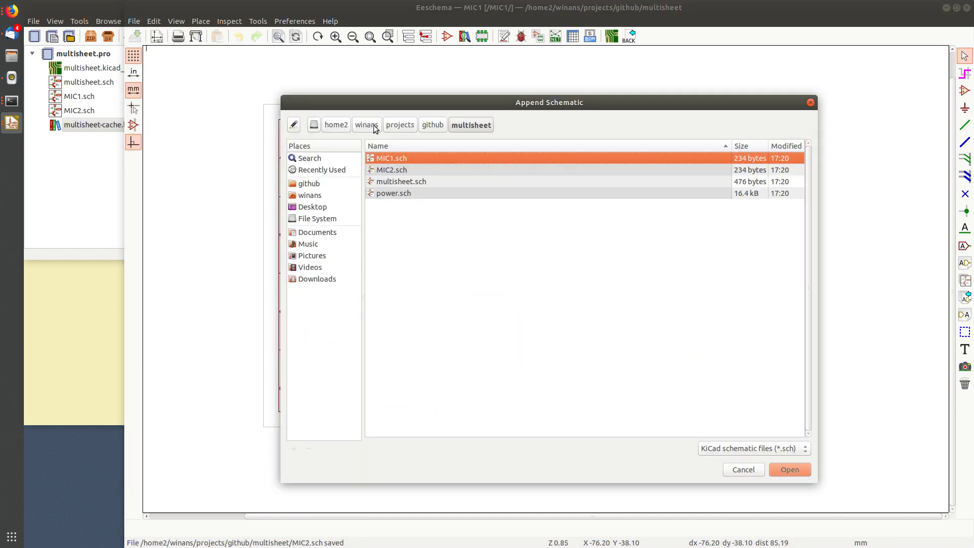
left_click(427, 128)
double_click(434, 170)
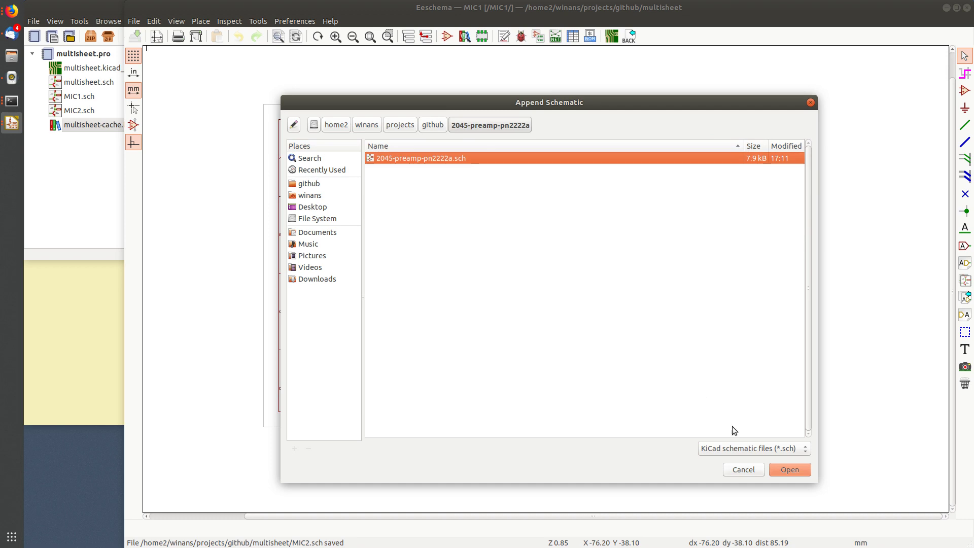
left_click(797, 473)
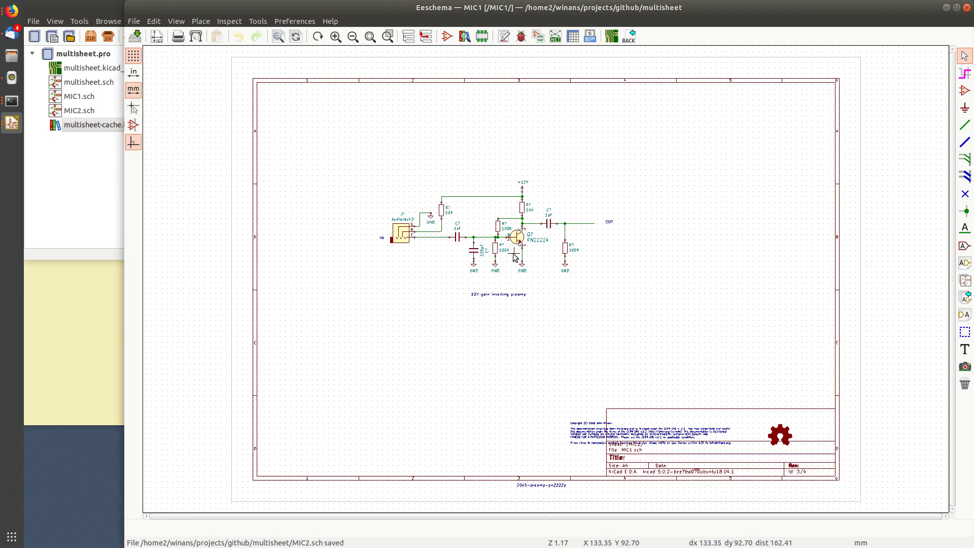
Inspect the 1uF output capacitor's details and centre the preamp circuit in view.
scroll(542, 274, "up", 4)
middle_click_drag(634, 268, 565, 315)
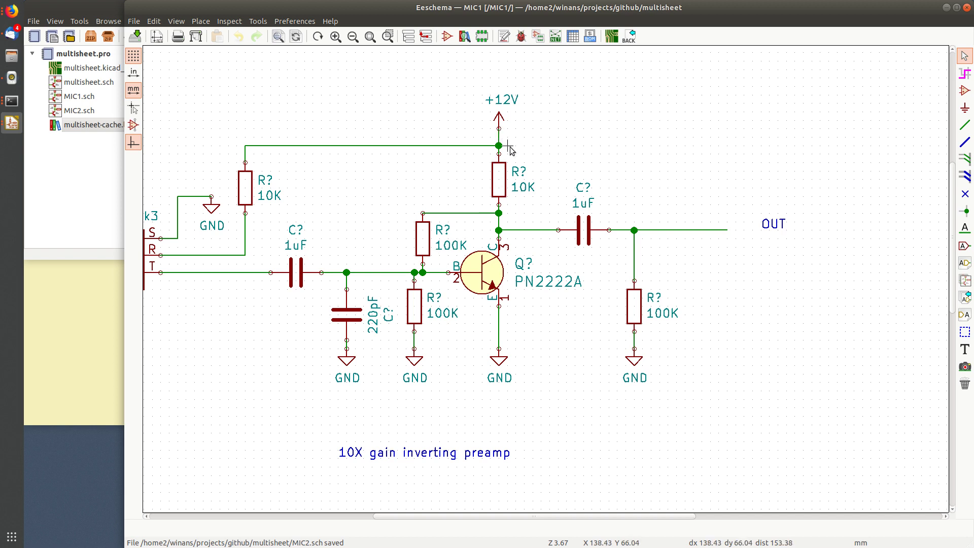
scroll(542, 279, "up", 1)
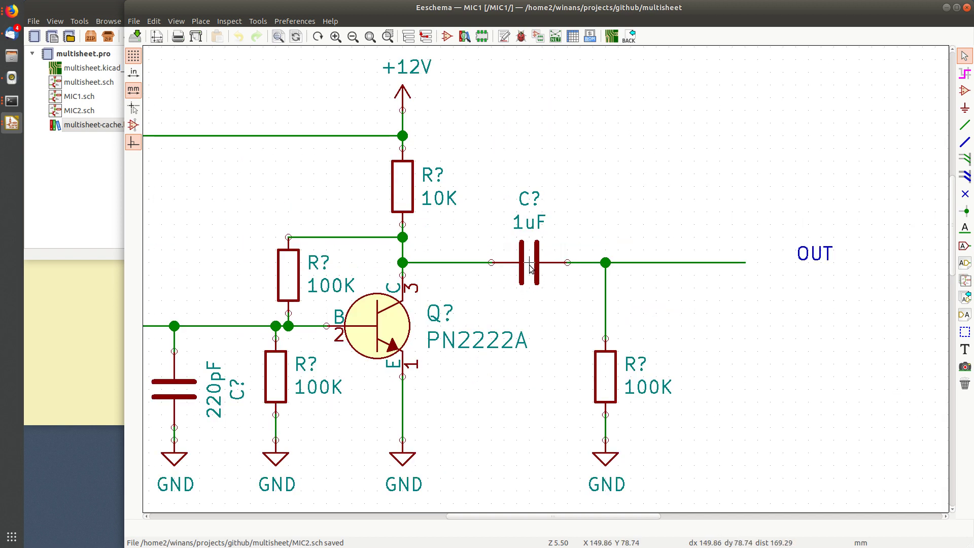
left_click(524, 271)
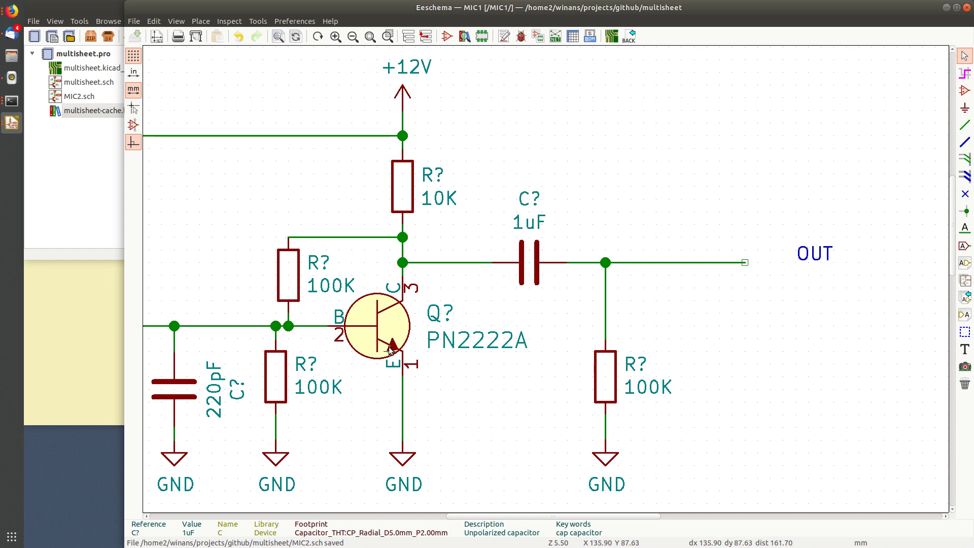
scroll(395, 354, "down", 2)
middle_click_drag(517, 310, 539, 301)
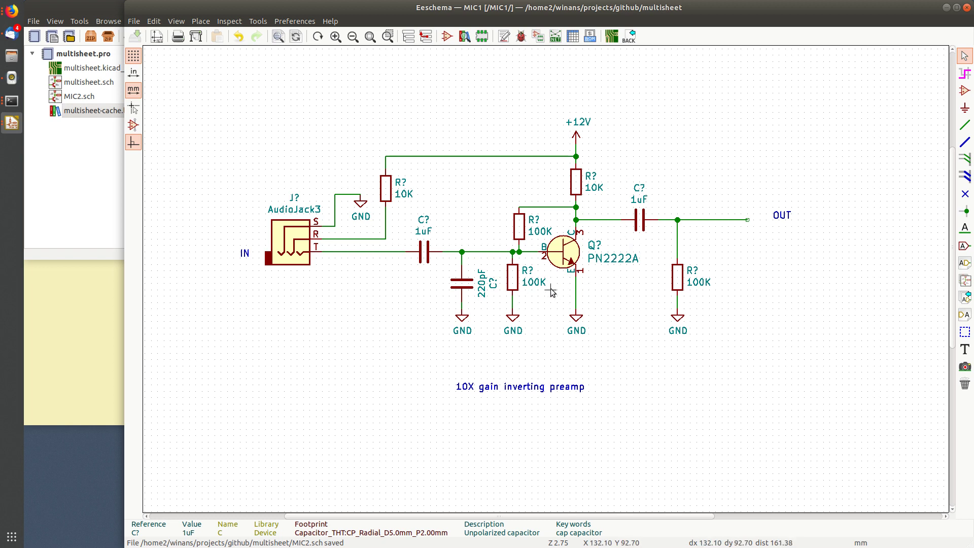
scroll(550, 293, "down", 1)
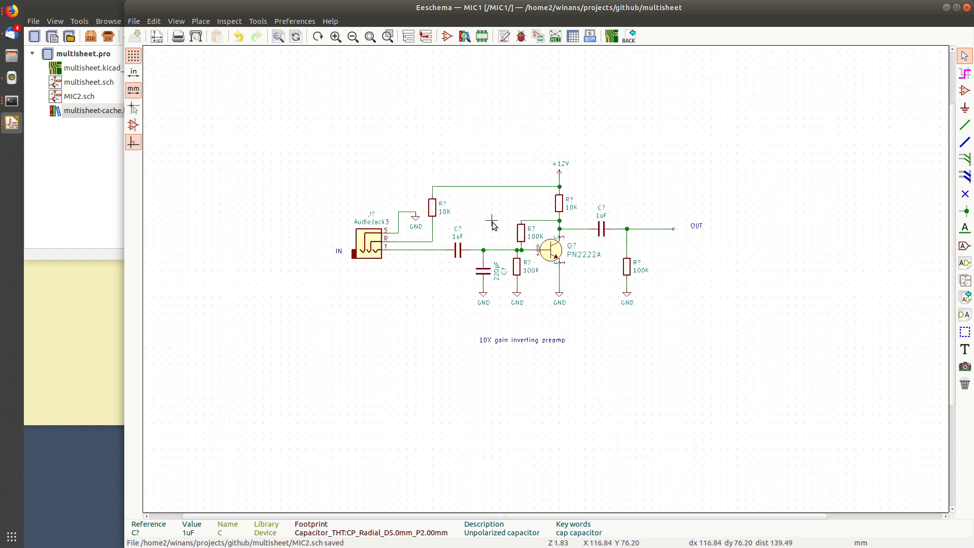
From the root sheet, enter MIC2 and append the 2045-preamp-pn2222a schematic.
left_click(429, 36)
double_click(354, 297)
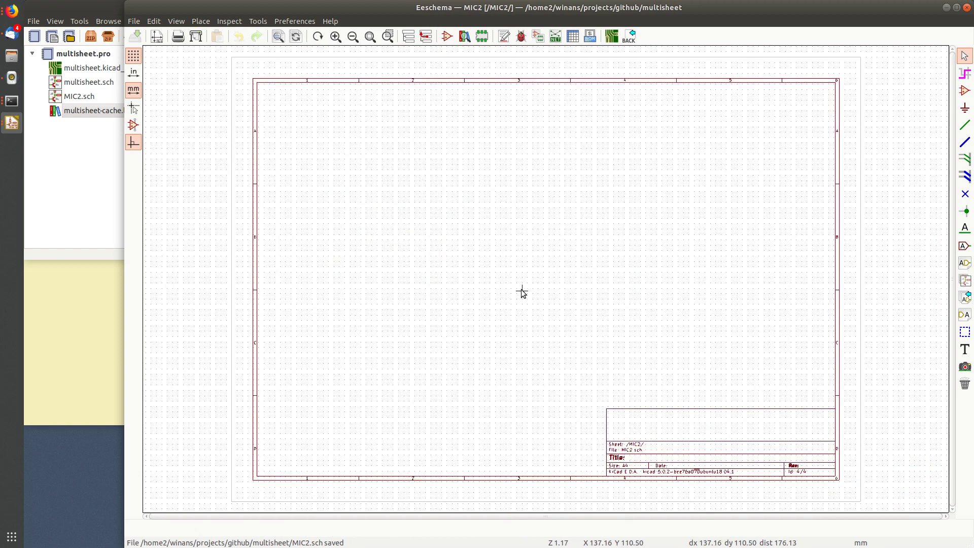
left_click(134, 21)
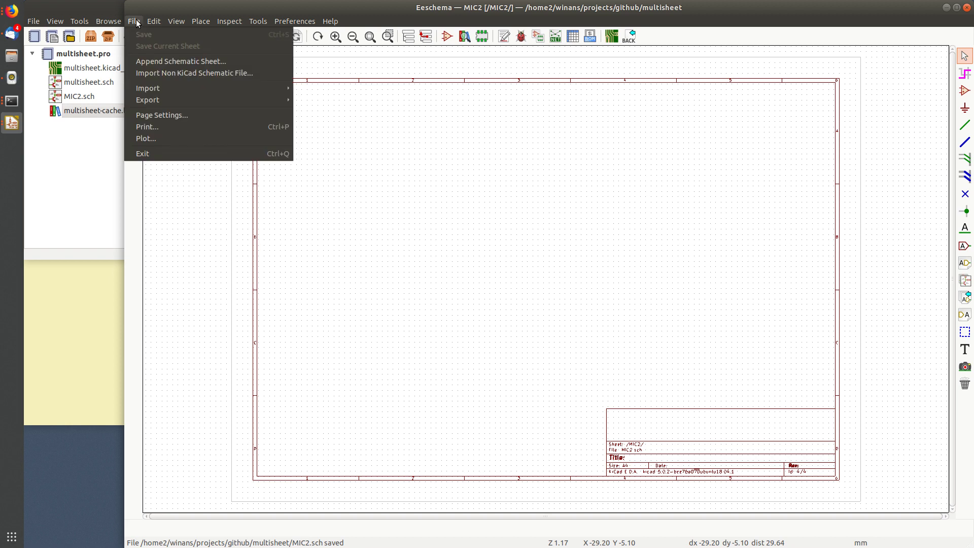
left_click(163, 60)
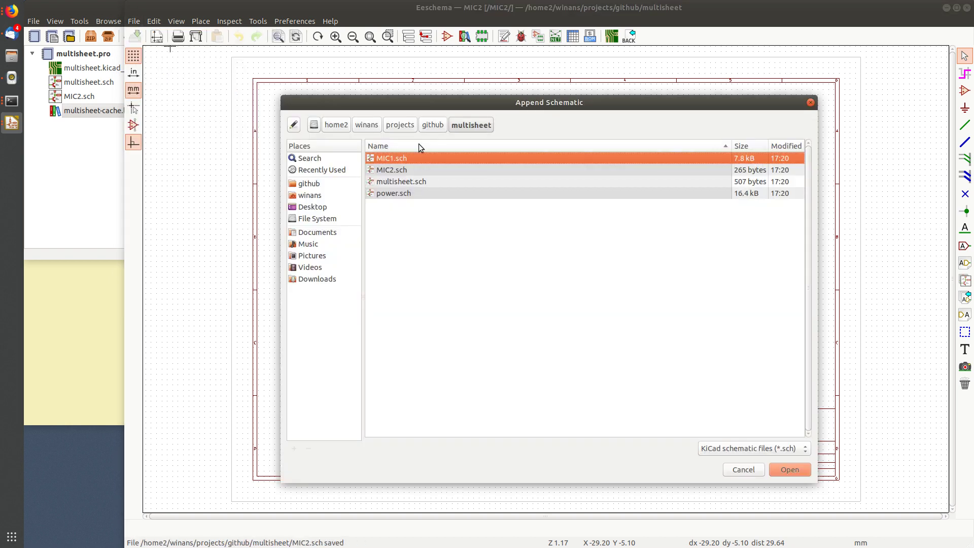
left_click(434, 126)
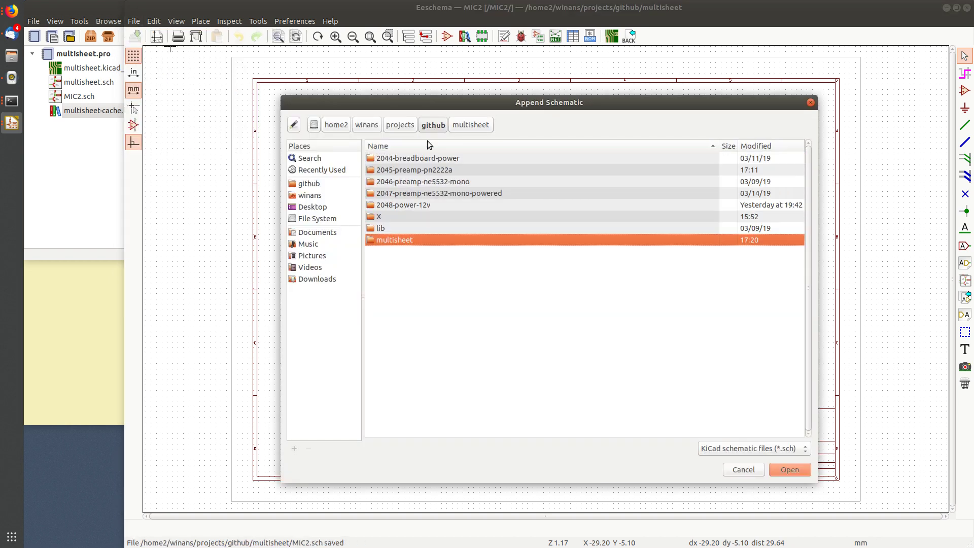
double_click(426, 169)
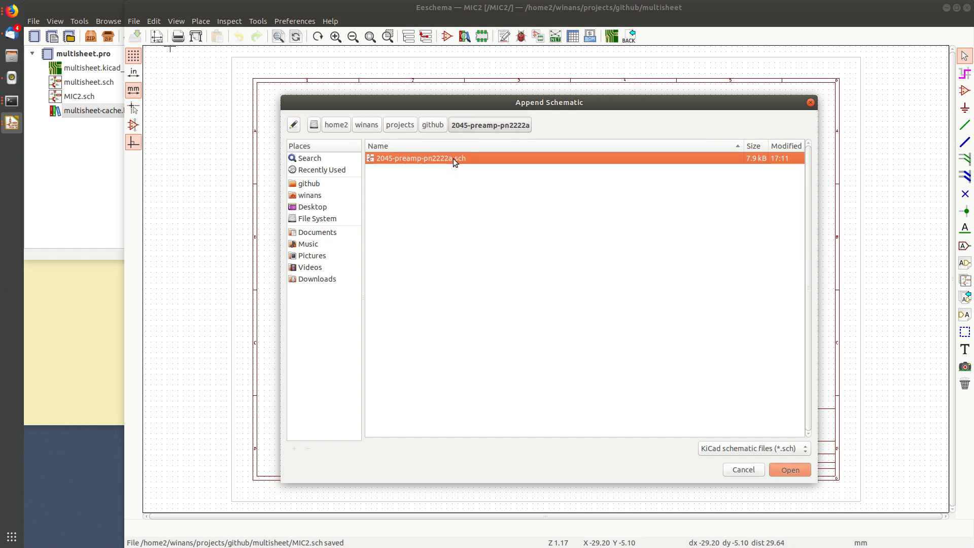
double_click(452, 158)
Inspect the right-hand GND symbol's details in the appended MIC2 circuit.
scroll(542, 276, "up", 3)
scroll(542, 276, "up", 3)
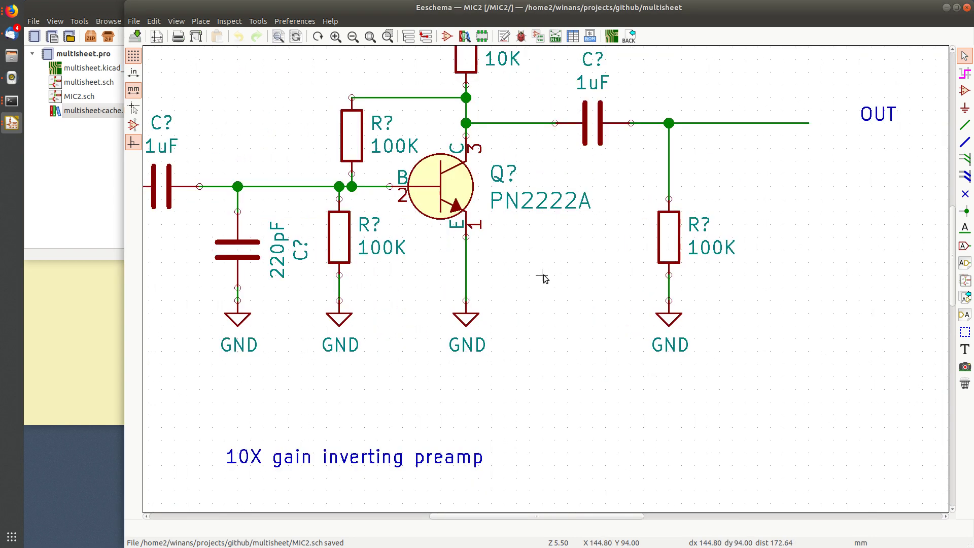
left_click(670, 315)
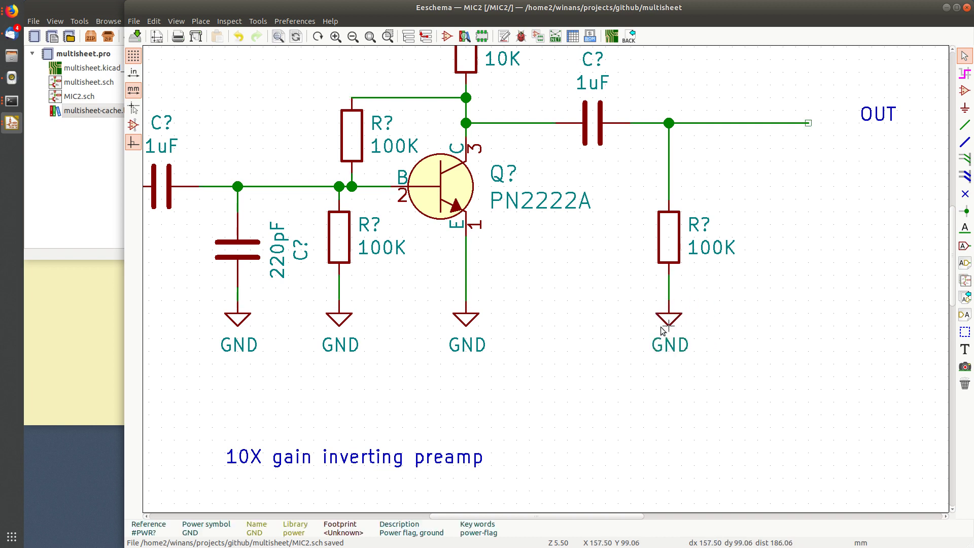
scroll(477, 304, "down", 2)
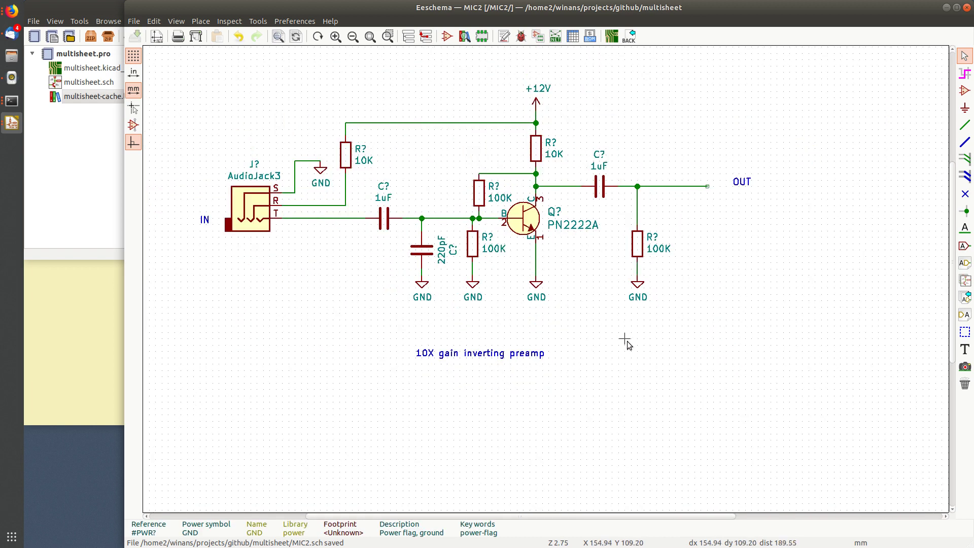
scroll(528, 262, "down", 2)
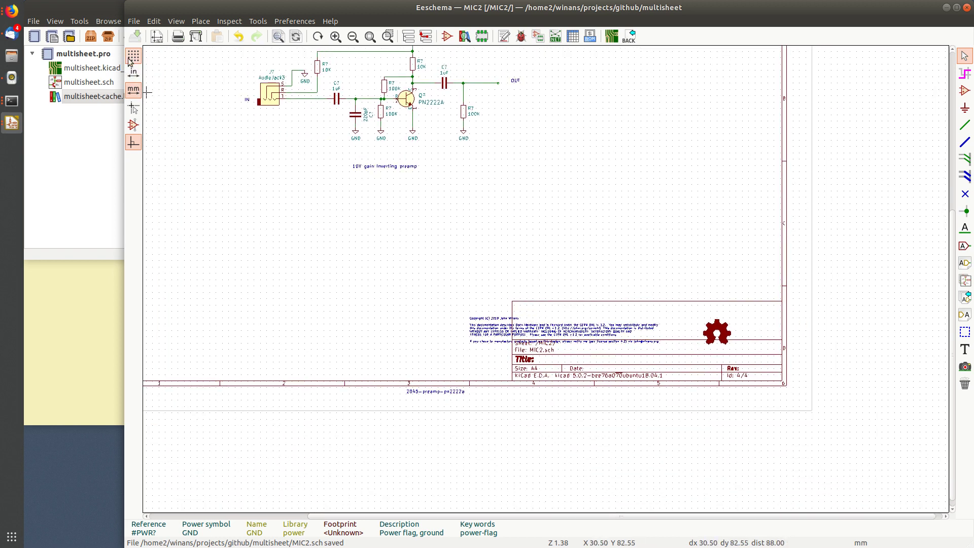
left_click(134, 21)
left_click(317, 251)
Set MIC2's paper size to USLetter and centre the preamp circuit on the page.
left_click(156, 36)
left_click(390, 178)
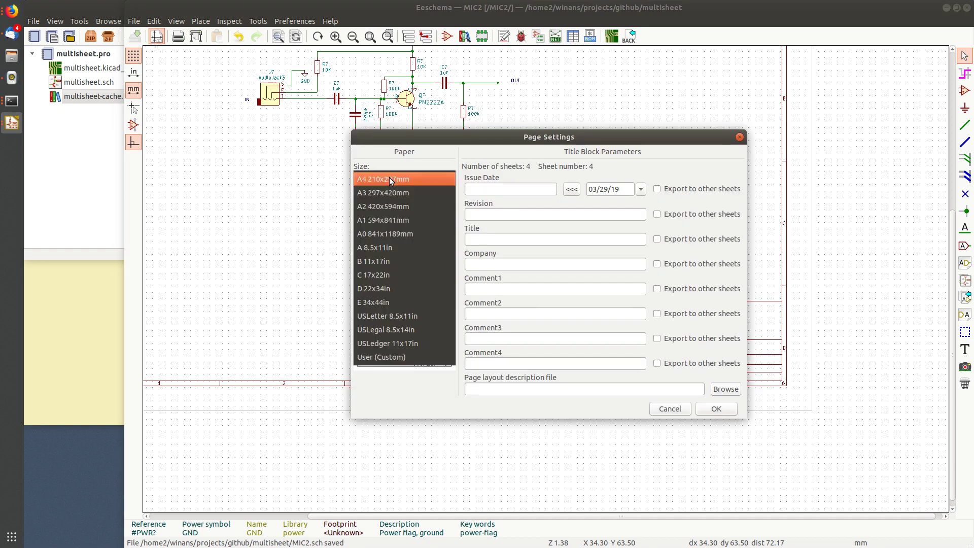
left_click(416, 316)
left_click(716, 409)
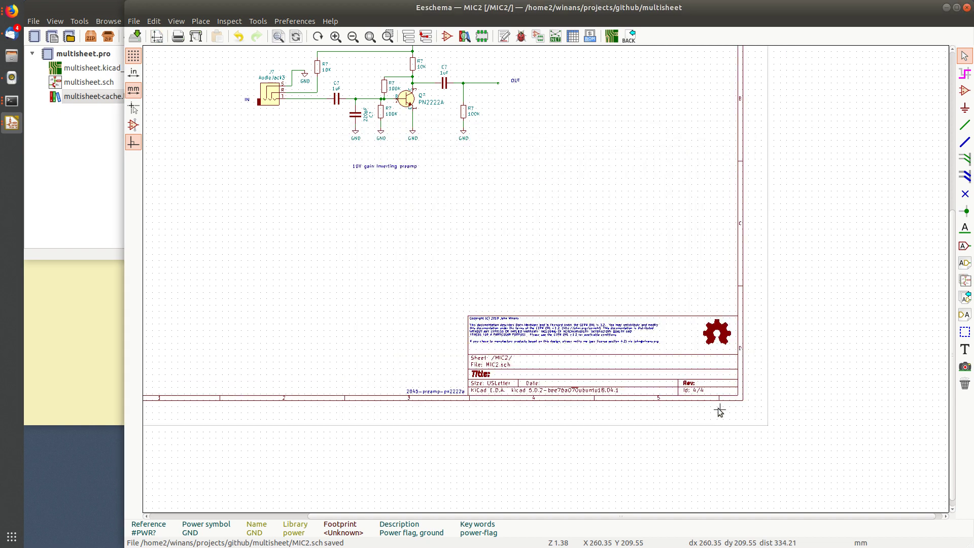
middle_click_drag(322, 191, 435, 329)
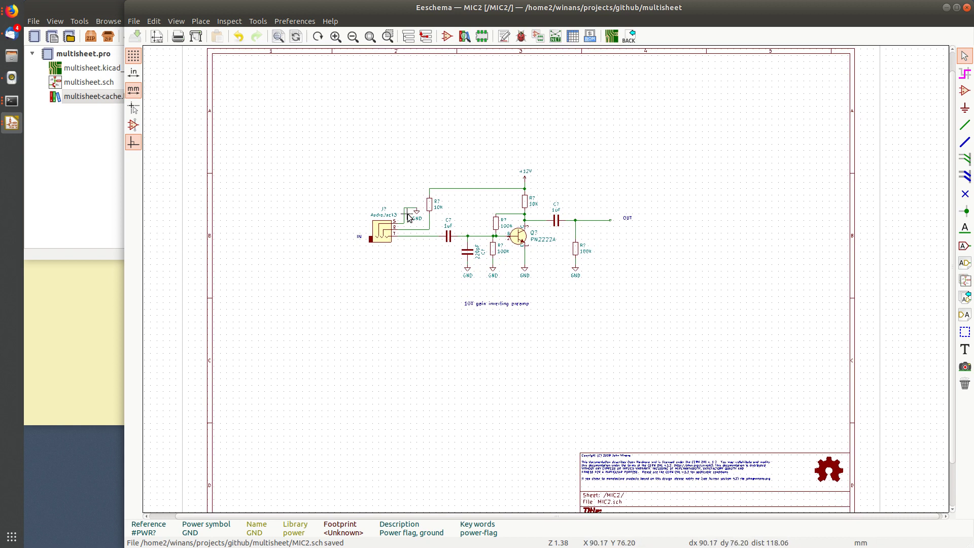
scroll(614, 224, "up", 3)
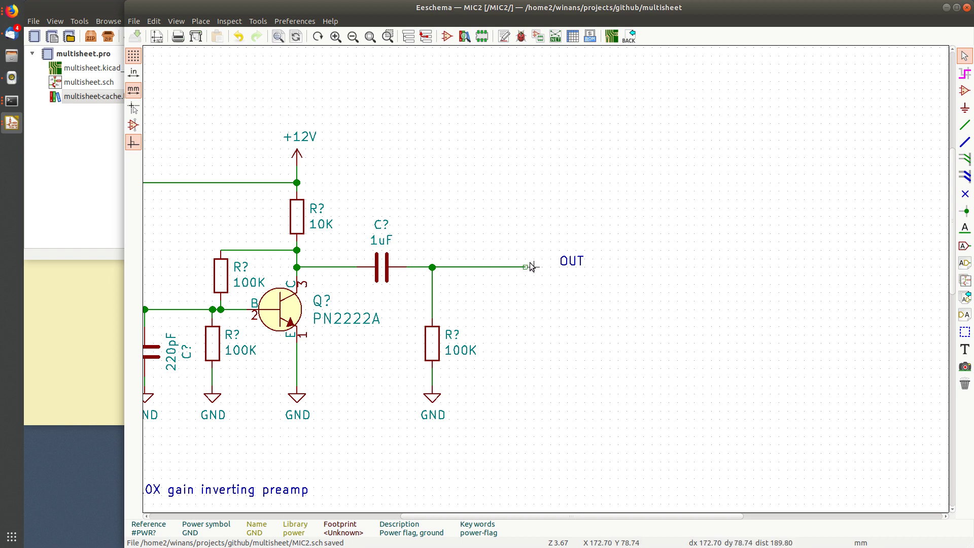
middle_click_drag(445, 210, 539, 218)
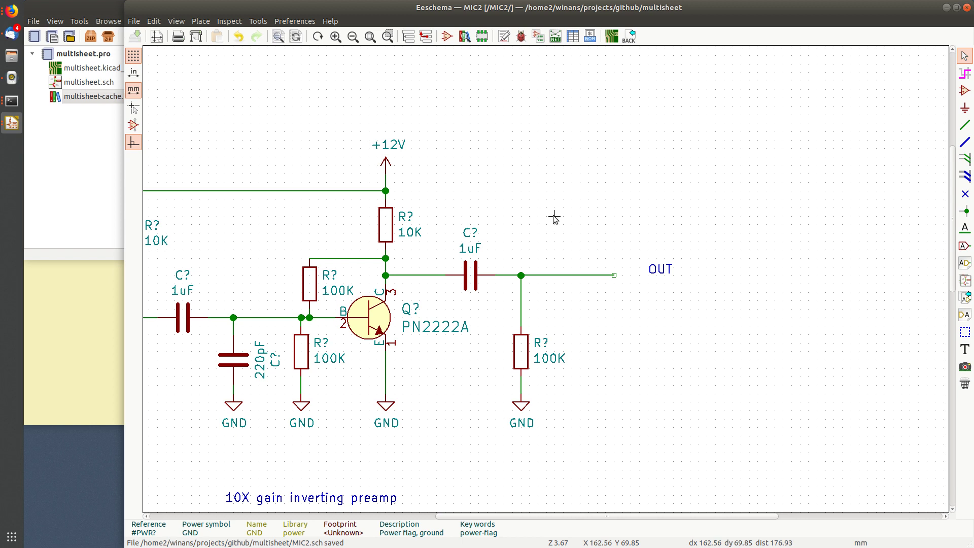
scroll(555, 217, "down", 4)
scroll(527, 245, "up", 1)
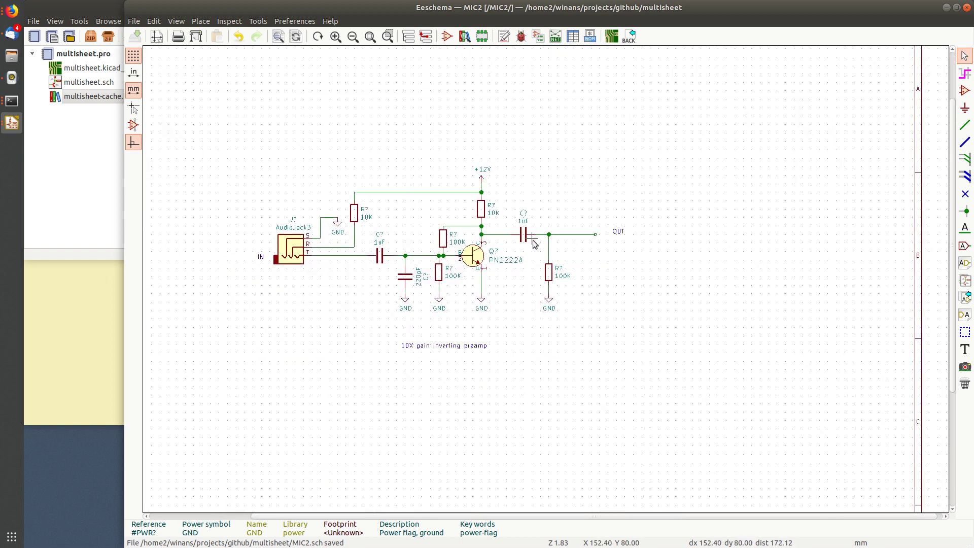
From the root sheet, open the power sub-sheet, examine the +12V regulator output, then fit the view.
left_click(426, 39)
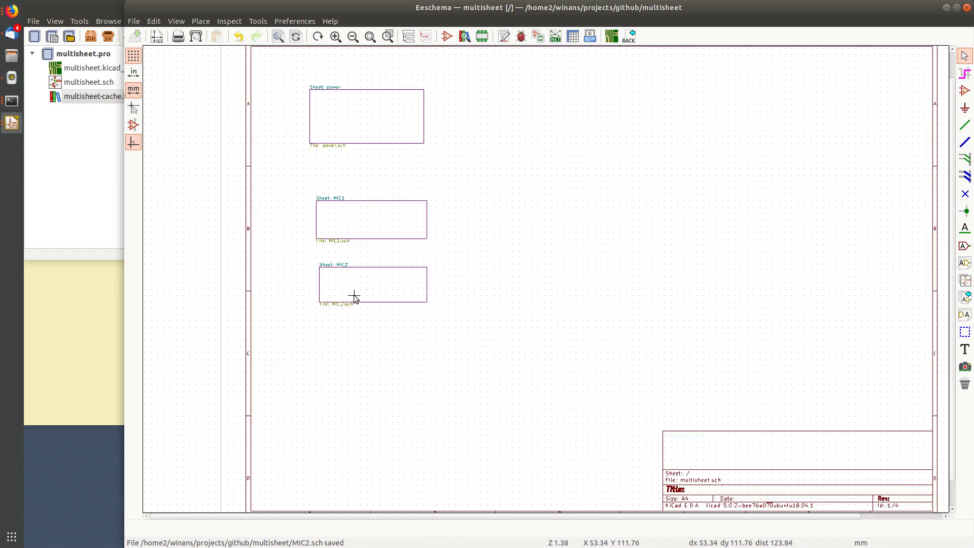
middle_click_drag(398, 300, 337, 290)
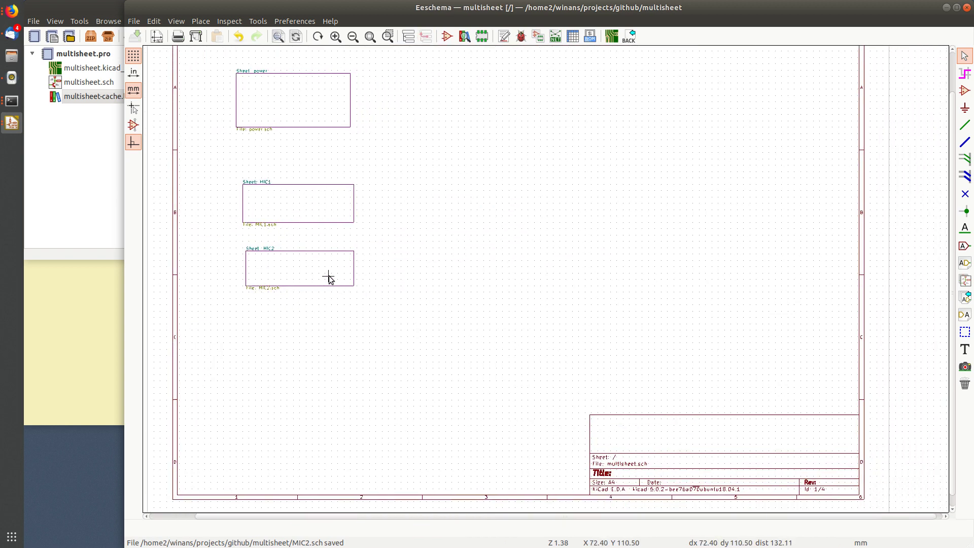
double_click(301, 118)
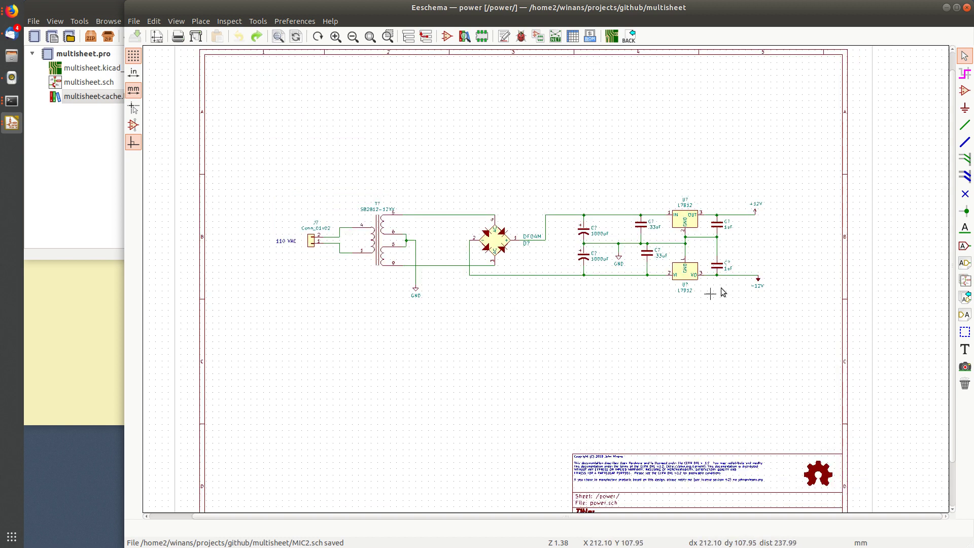
scroll(761, 282, "up", 1)
scroll(542, 278, "up", 2)
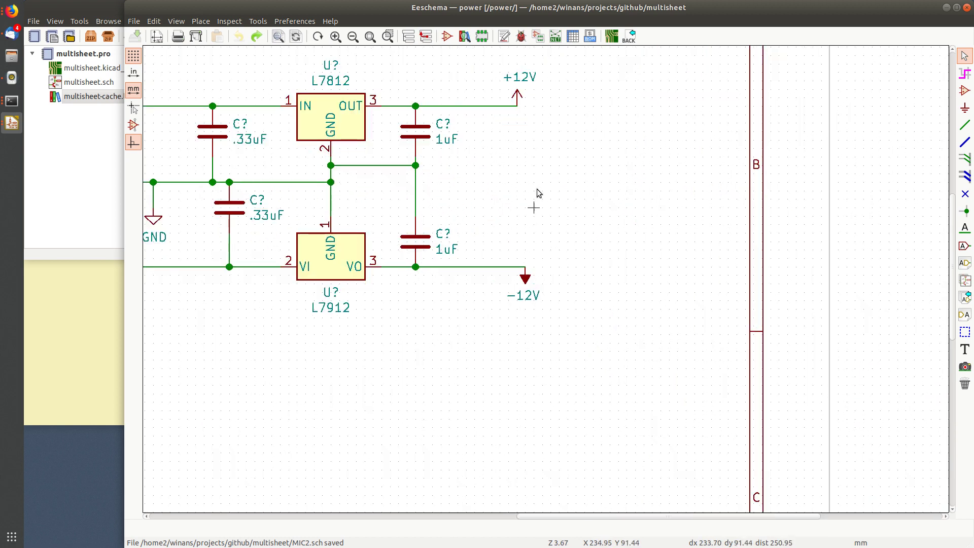
middle_click_drag(531, 109, 510, 160)
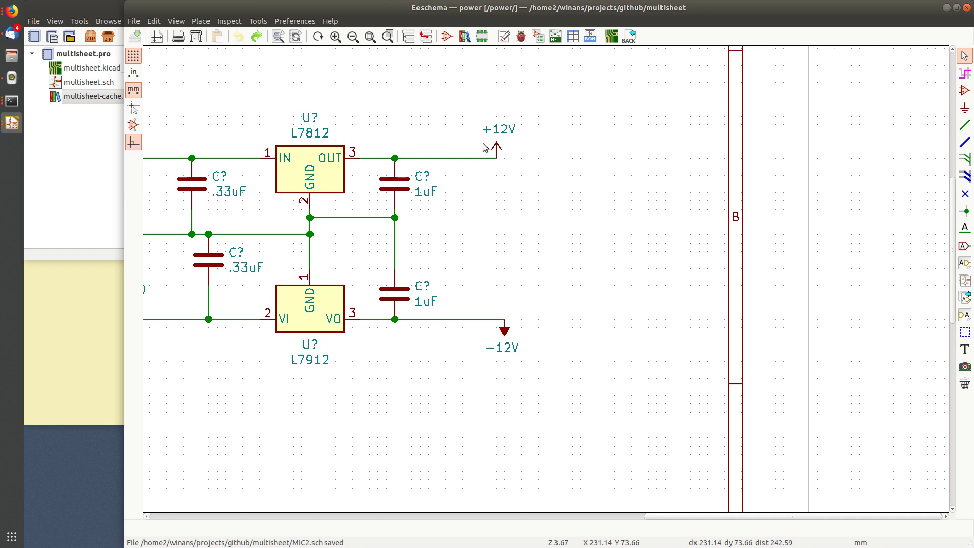
key("Home")
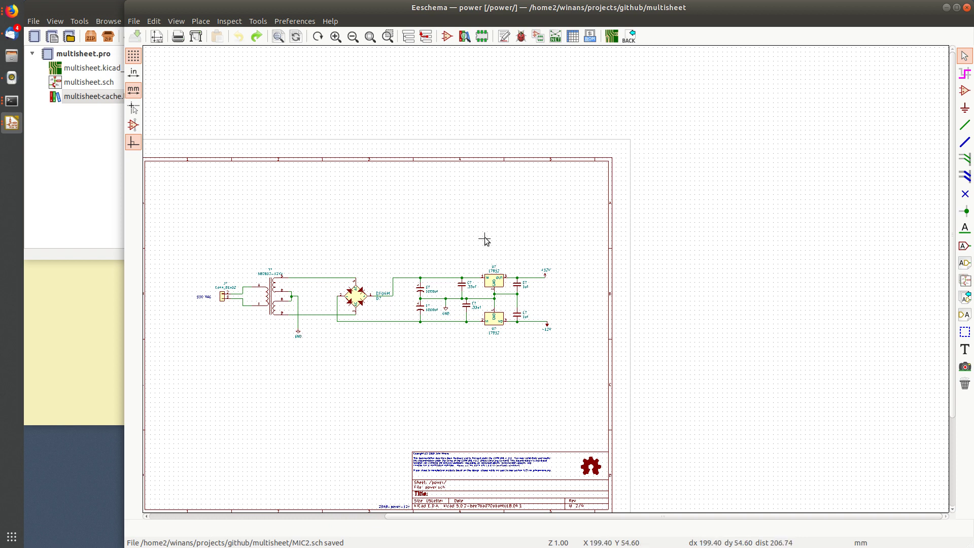
Enter MIC1 and run the ERC, which stops with 'Annotation required'.
left_click(426, 36)
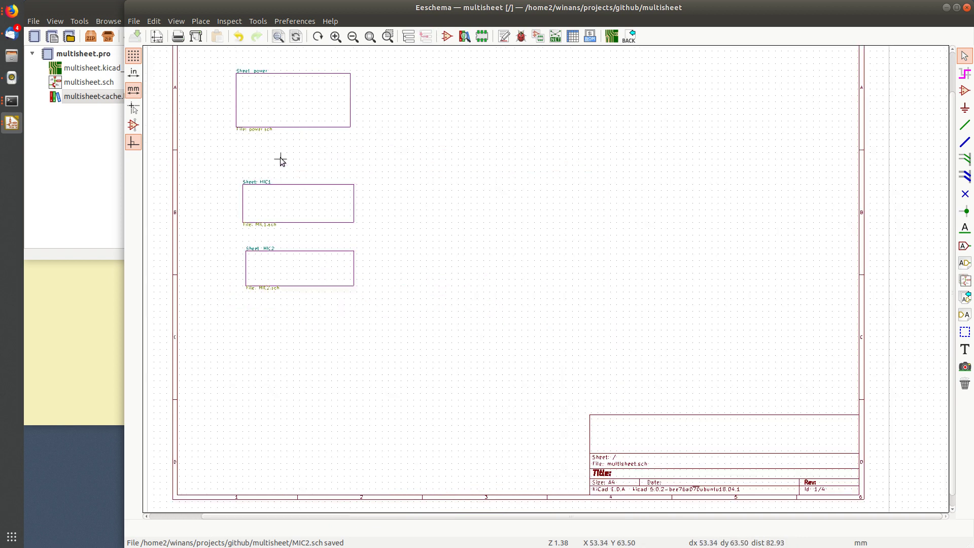
double_click(286, 208)
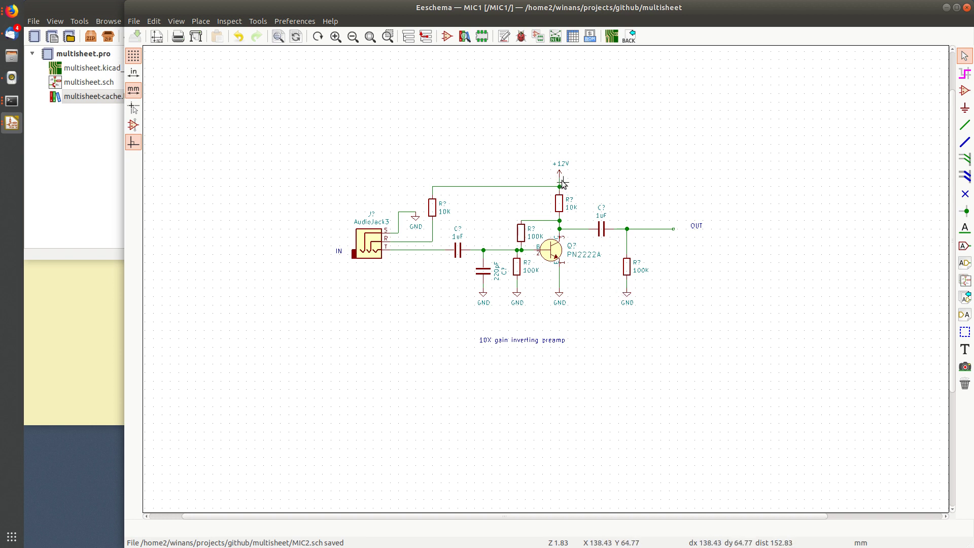
left_click(522, 36)
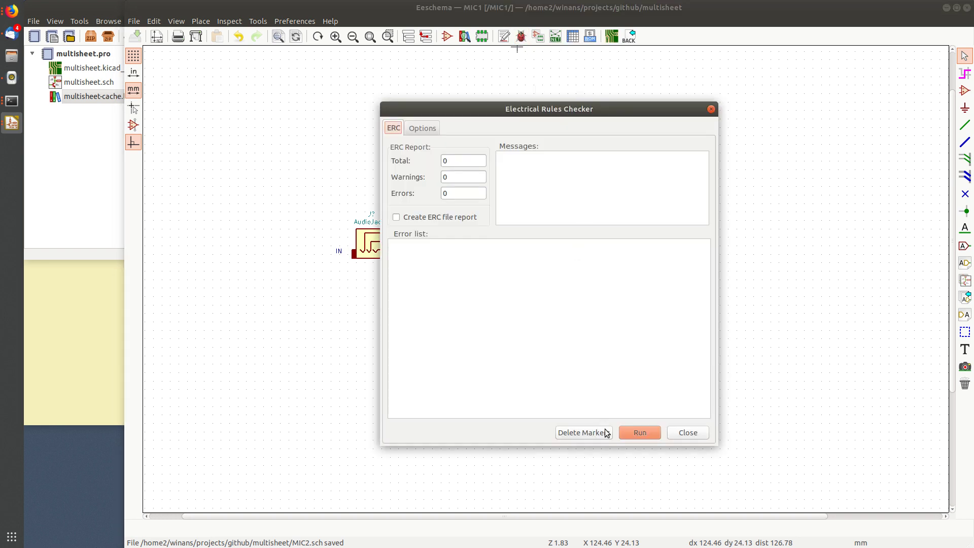
left_click(632, 432)
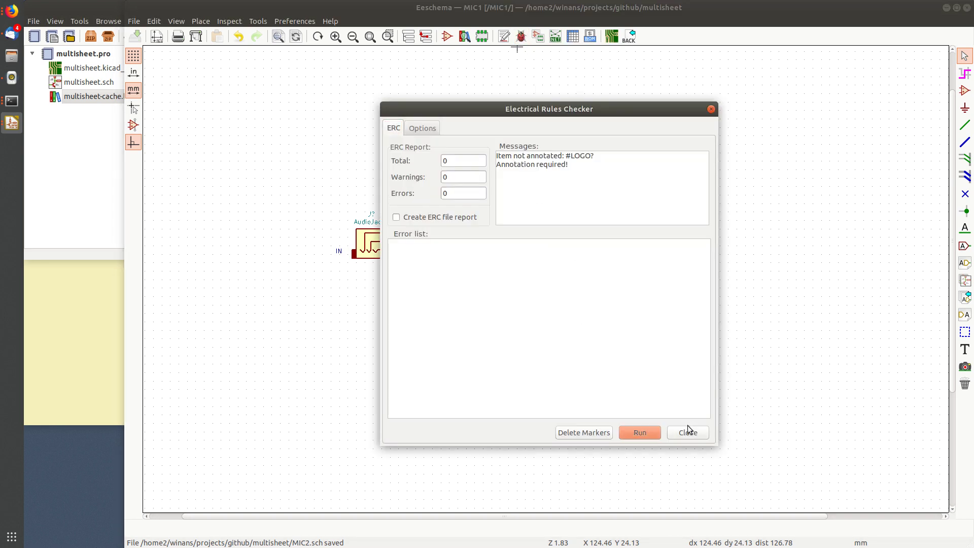
left_click(689, 432)
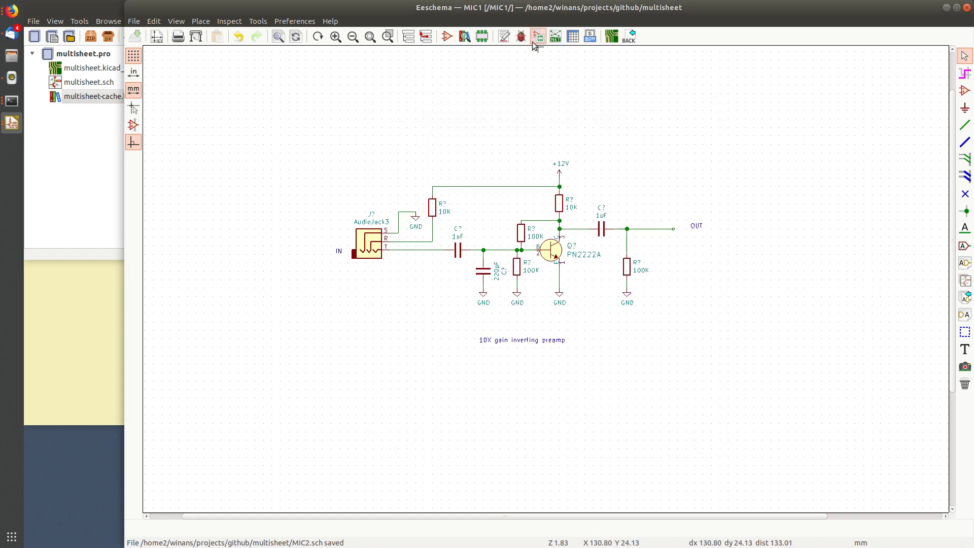
Annotate all components using 'First free after sheet number X 100' numbering.
left_click(504, 36)
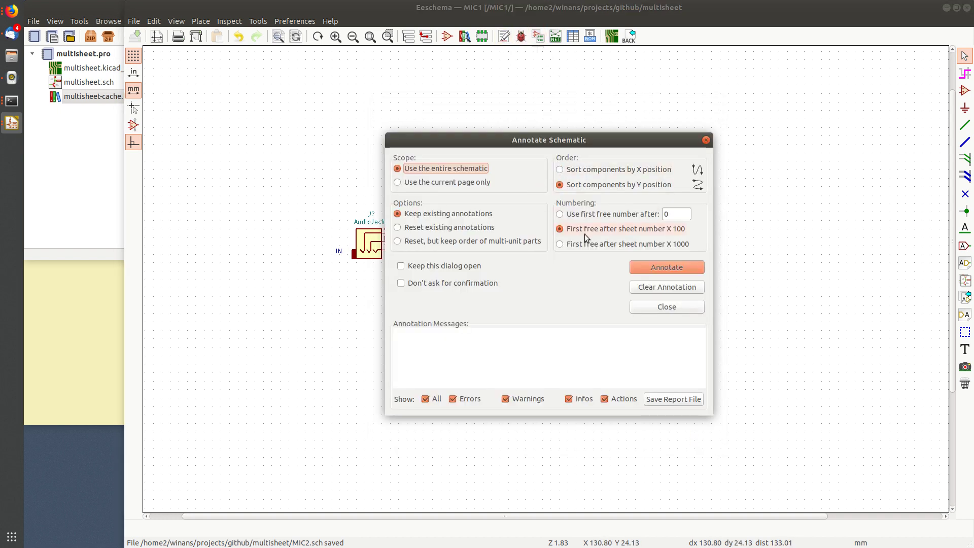
left_click(622, 214)
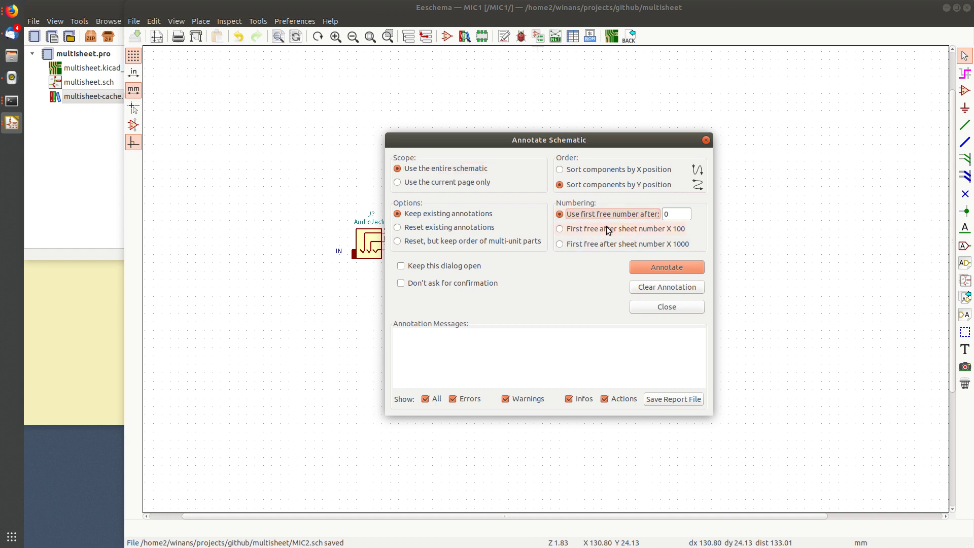
left_click(607, 227)
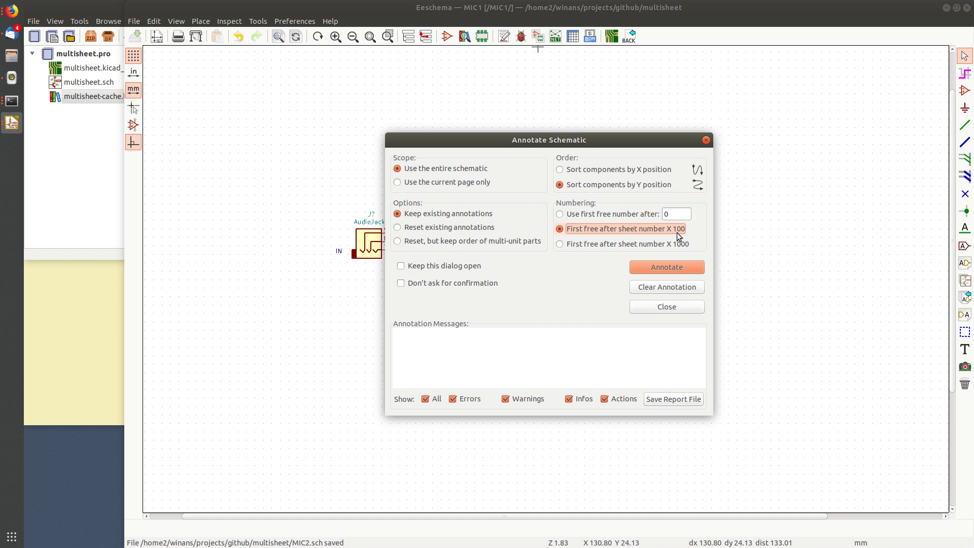
left_click(668, 267)
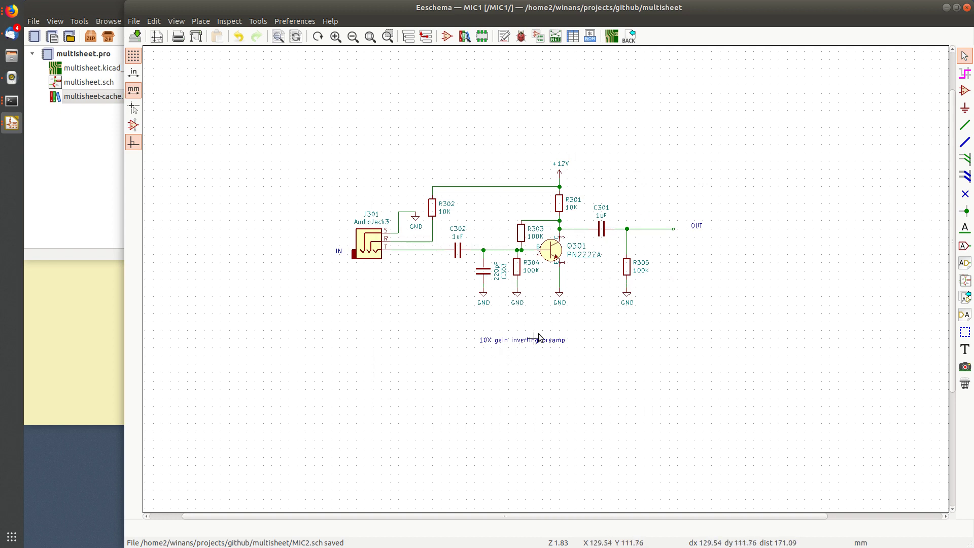
Bring the MIC1 circuit back into view and set its page size to USLetter 8.5x11in.
scroll(757, 413, "up", 5)
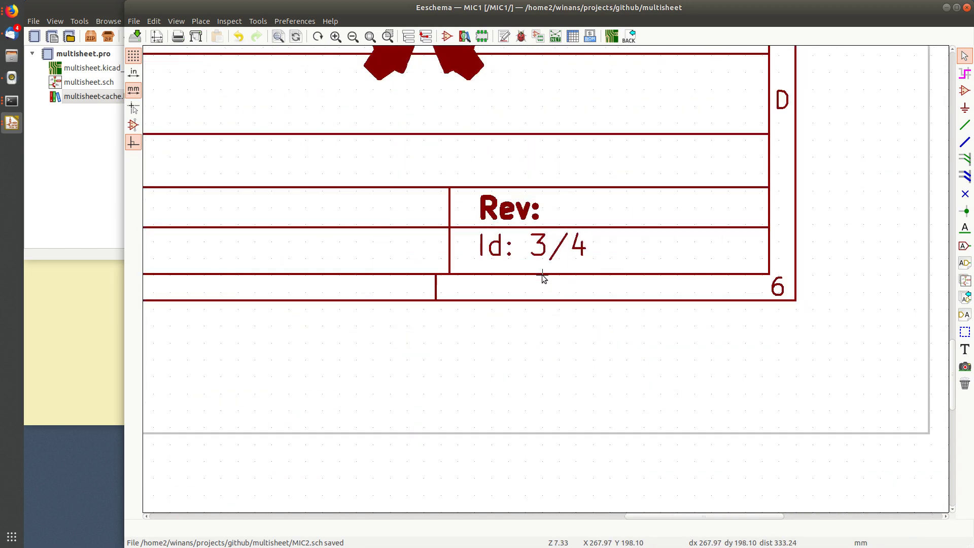
scroll(541, 277, "down", 5)
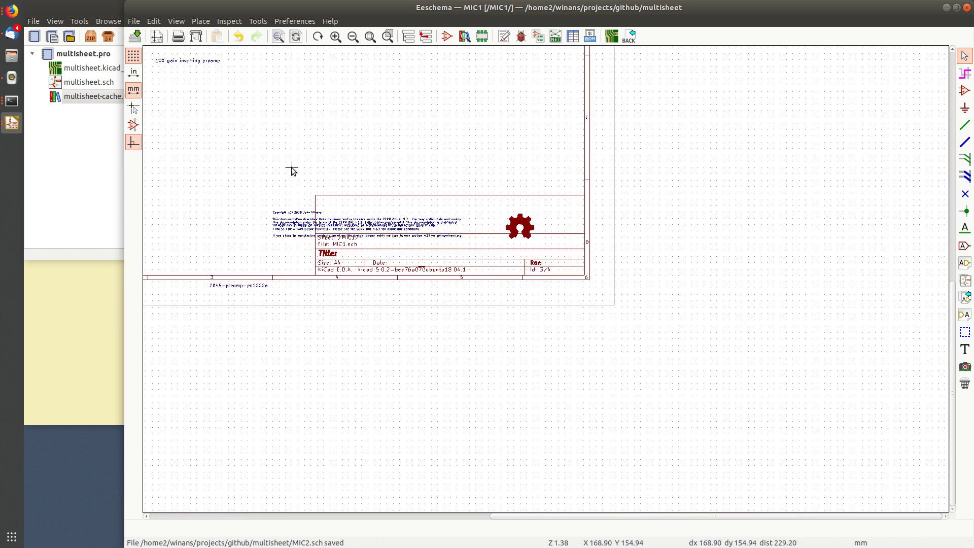
middle_click_drag(284, 168, 541, 287)
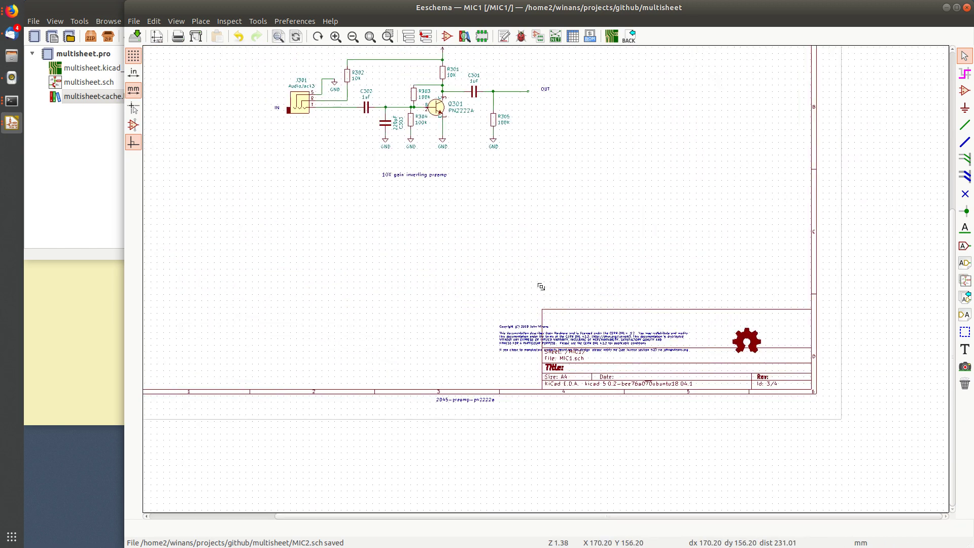
left_click(157, 36)
left_click(394, 180)
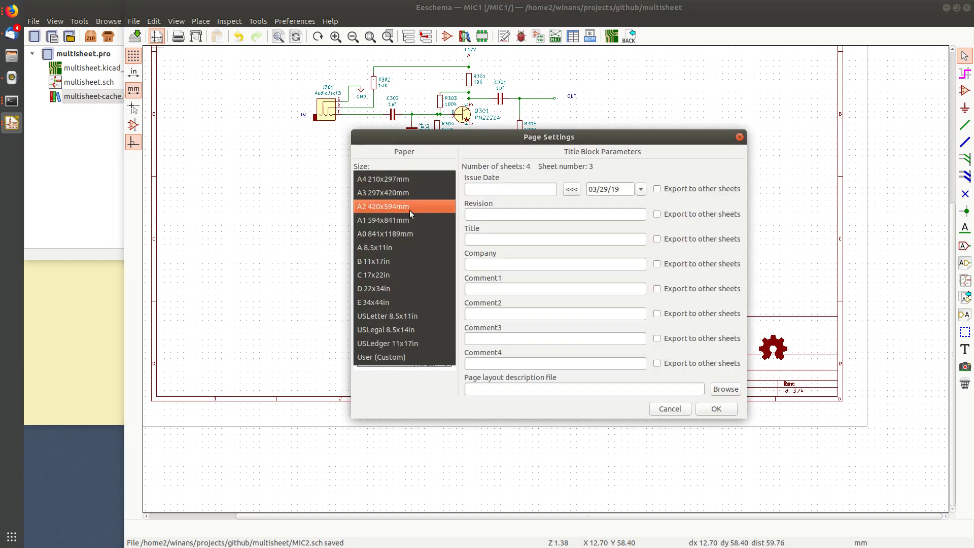
left_click(426, 315)
left_click(717, 408)
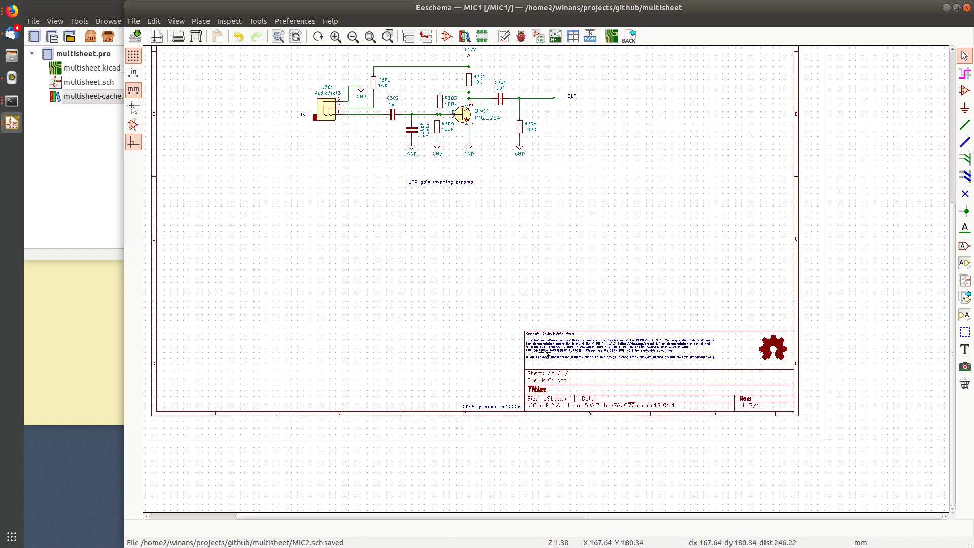
middle_click_drag(445, 260, 539, 397)
left_click(427, 40)
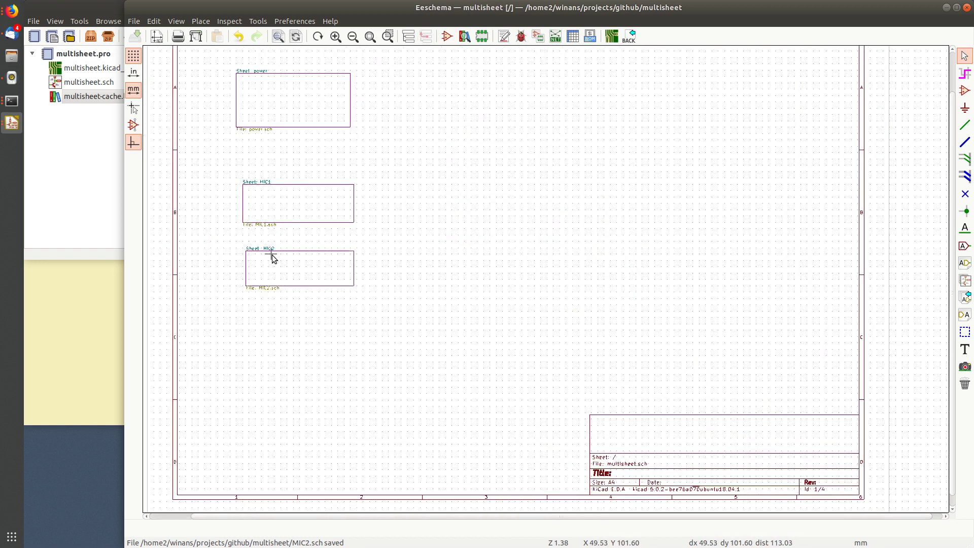
left_click(409, 38)
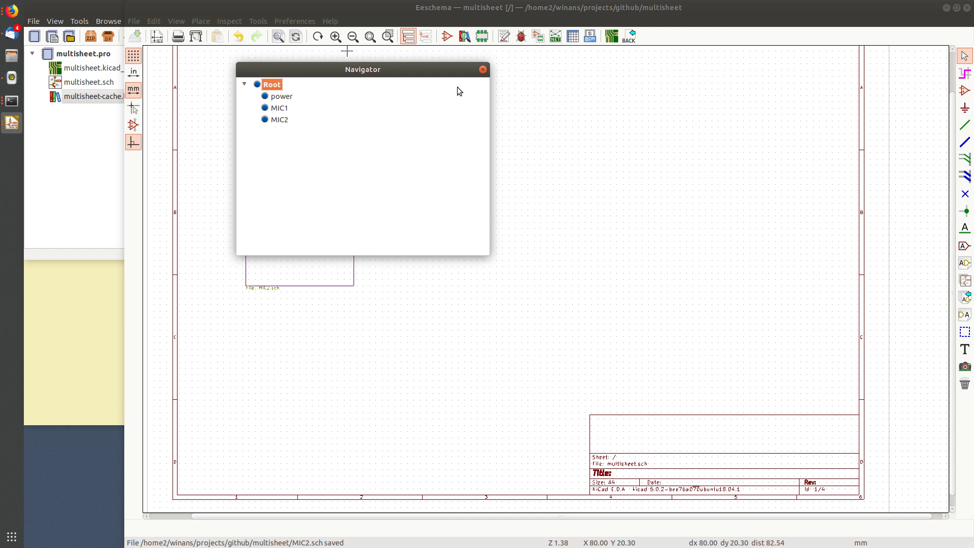
left_click(482, 70)
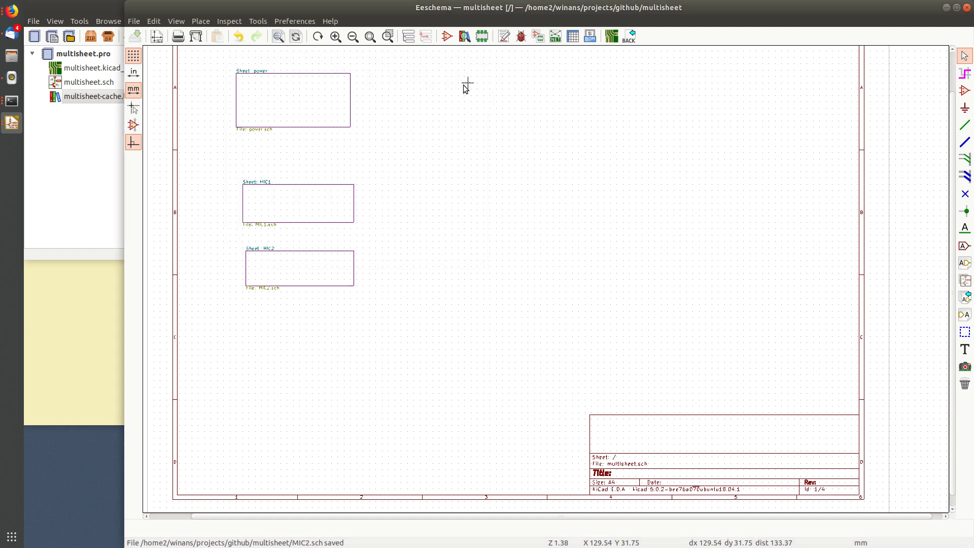
double_click(295, 205)
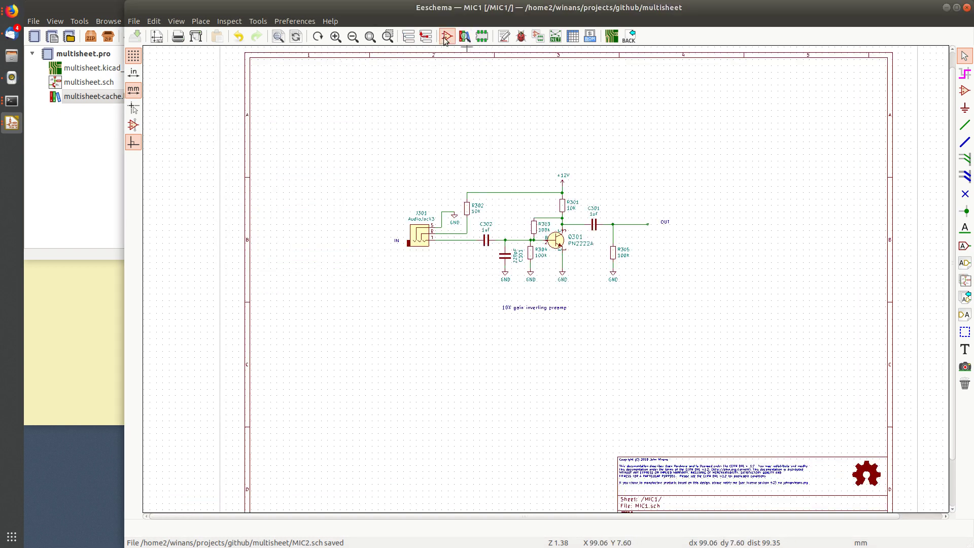
key("alt+BackSpace")
double_click(289, 285)
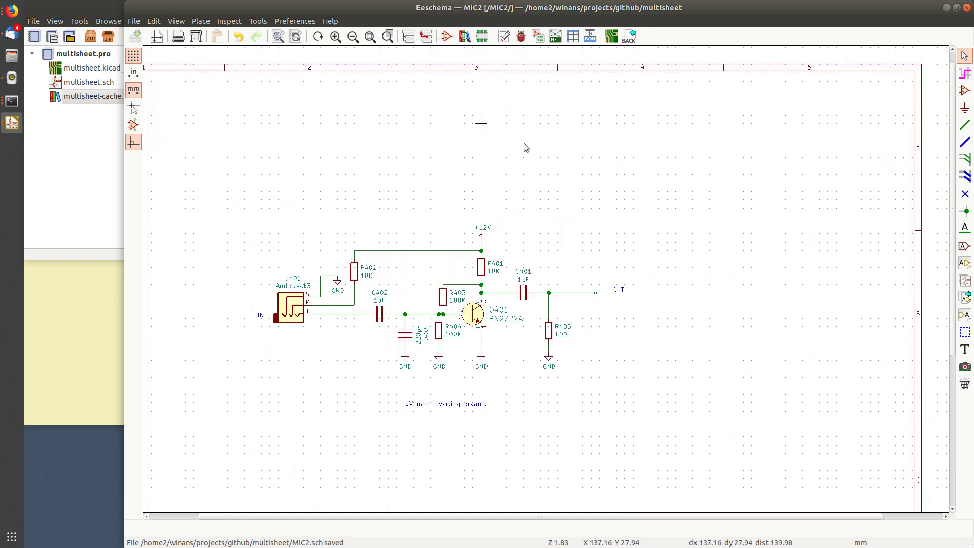
key("F4")
scroll(542, 275, "down", 2)
scroll(528, 233, "up", 4)
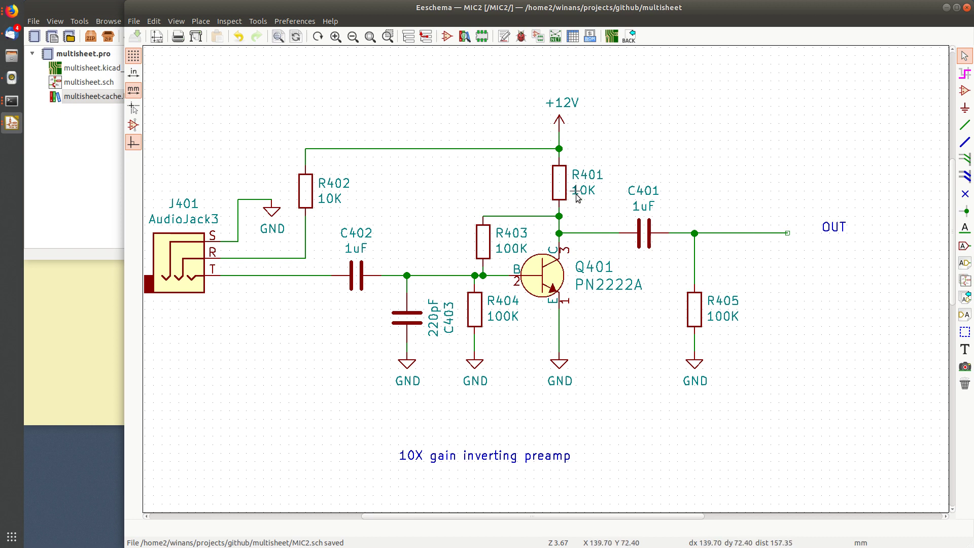
left_click(426, 36)
double_click(293, 207)
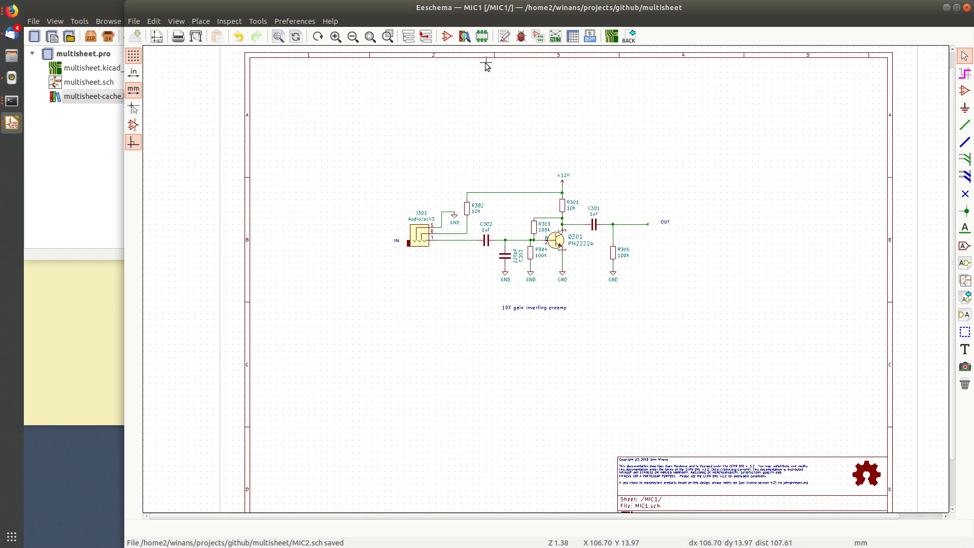
scroll(539, 218, "up", 3)
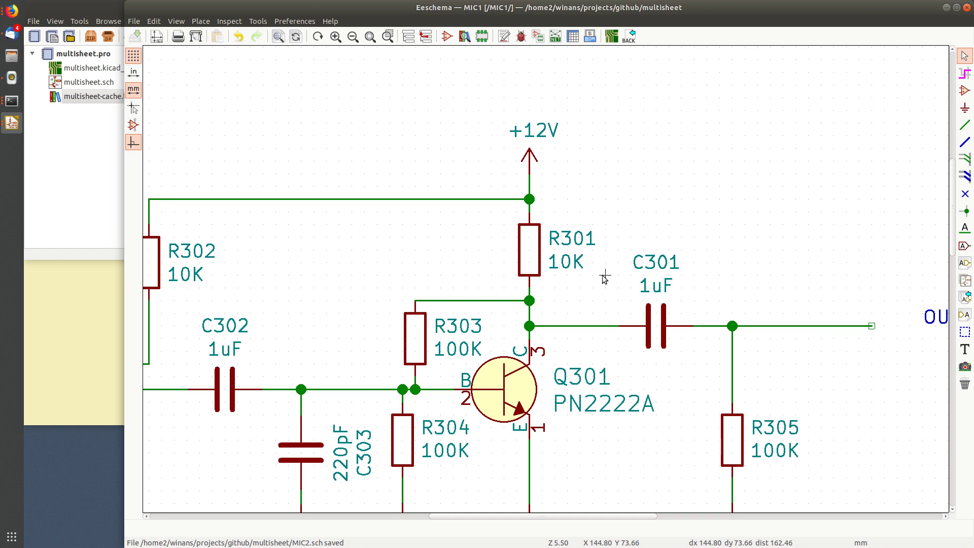
scroll(605, 276, "down", 3)
scroll(474, 237, "up", 1)
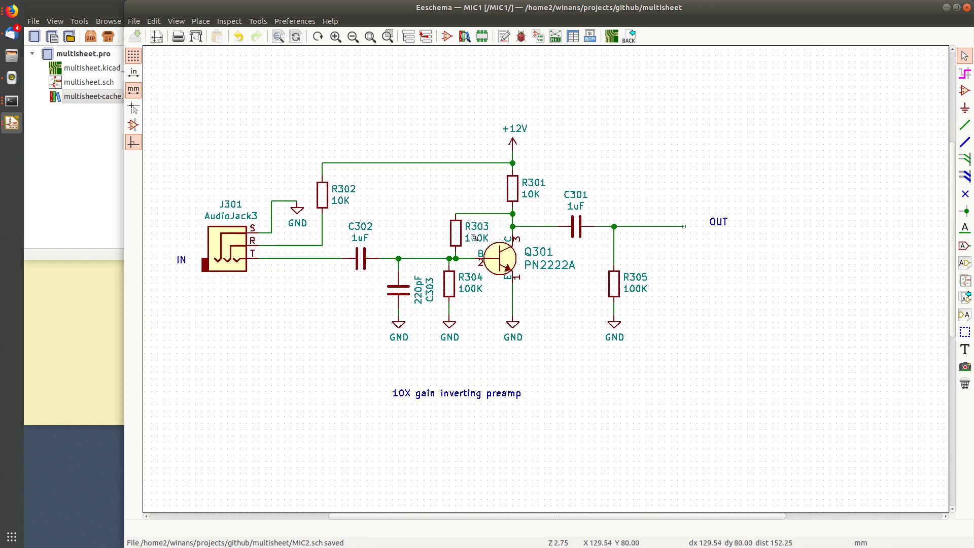
left_click(425, 36)
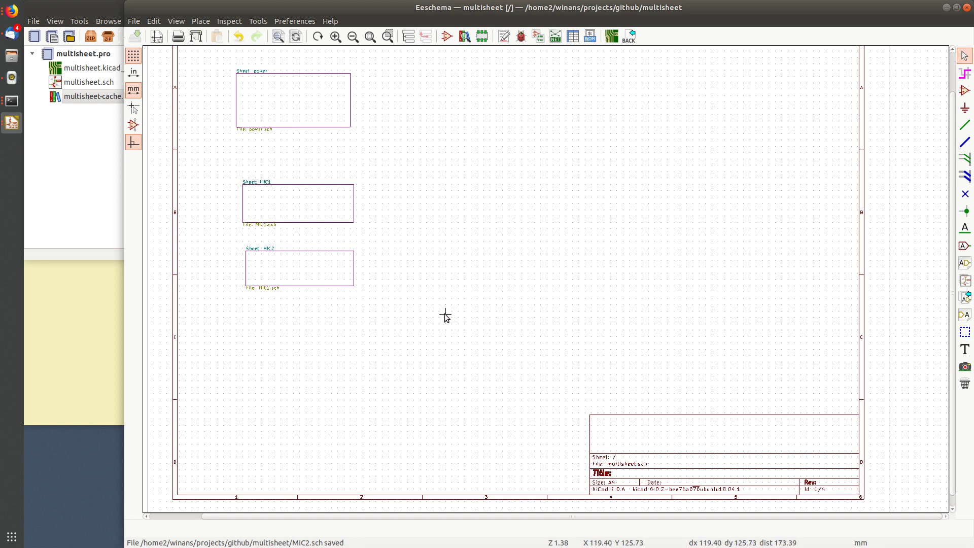
Enter MIC1 and place a test text 'sdfzsfsadf' to the right of R305.
middle_click_drag(429, 300, 405, 349)
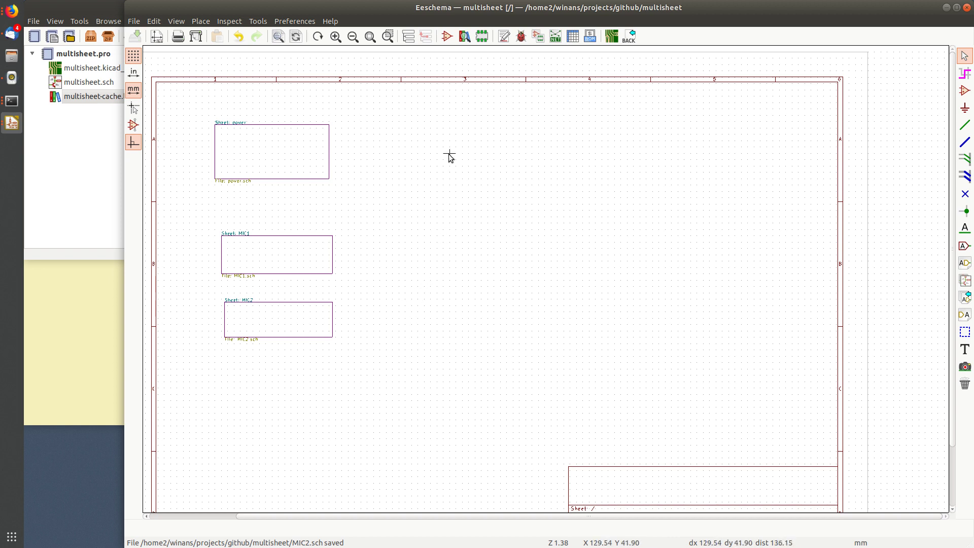
double_click(274, 253)
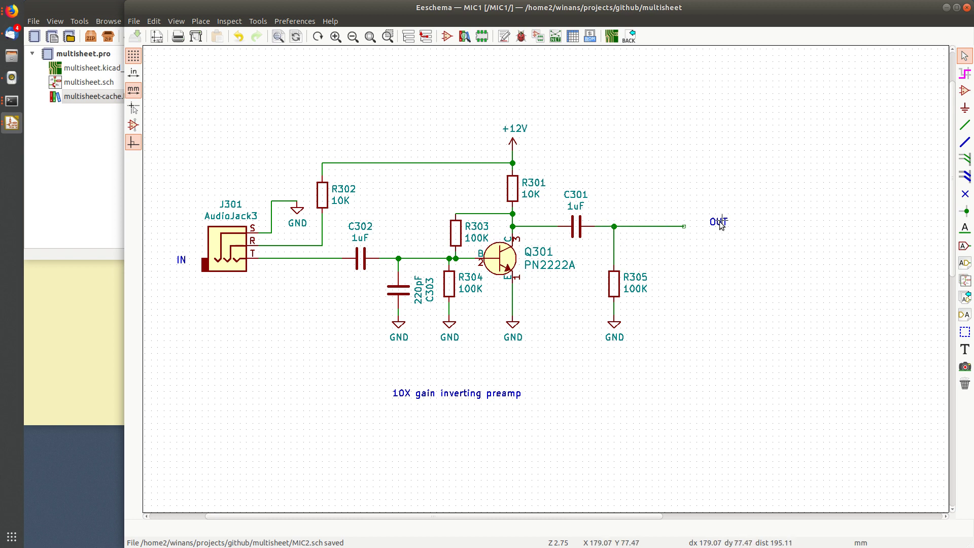
middle_click_drag(719, 221, 635, 217)
left_click(964, 348)
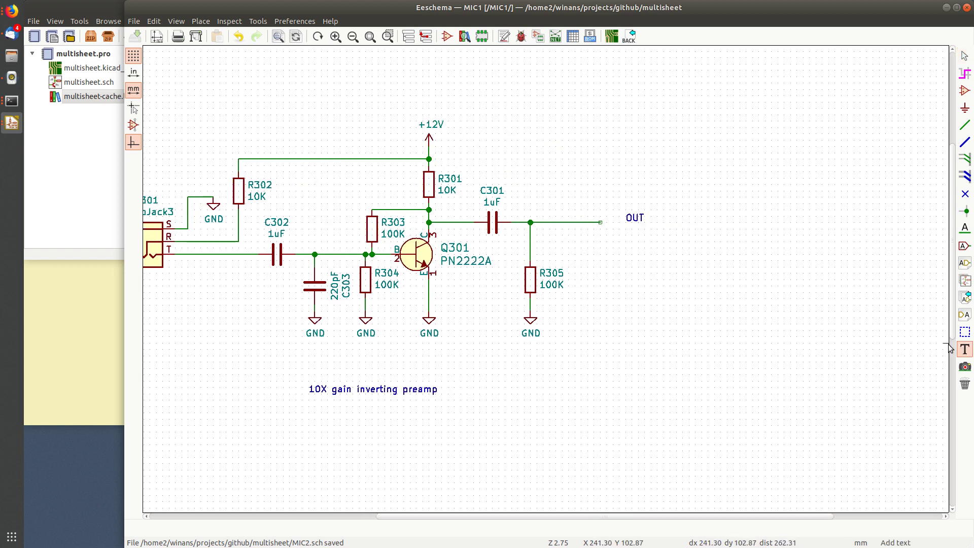
left_click(673, 313)
type("sdfzsfsadf")
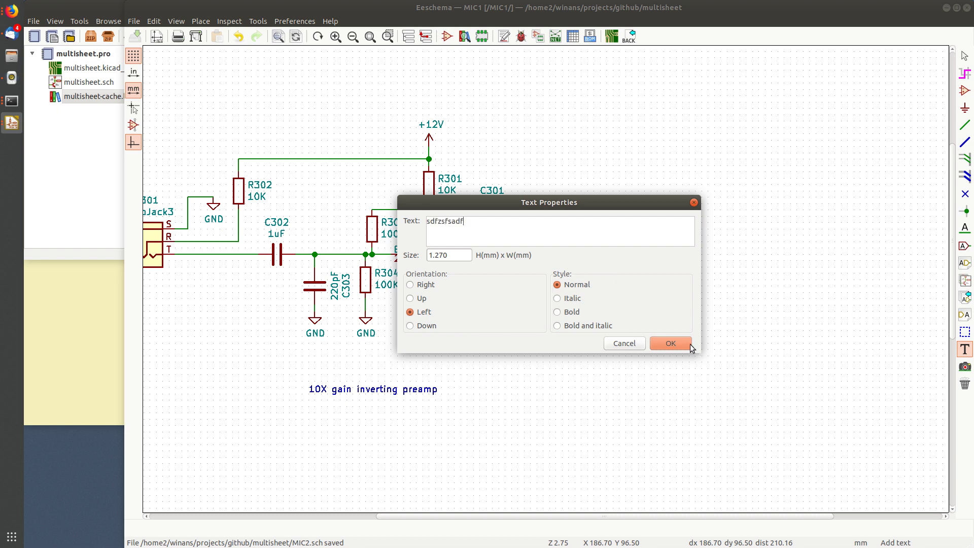
left_click(677, 344)
left_click(645, 278)
key("Escape")
Block-select and delete the test text and the OUT label beside the output wire.
left_click_drag(714, 247, 614, 311)
key("Delete")
left_click_drag(676, 184, 626, 242)
key("Delete")
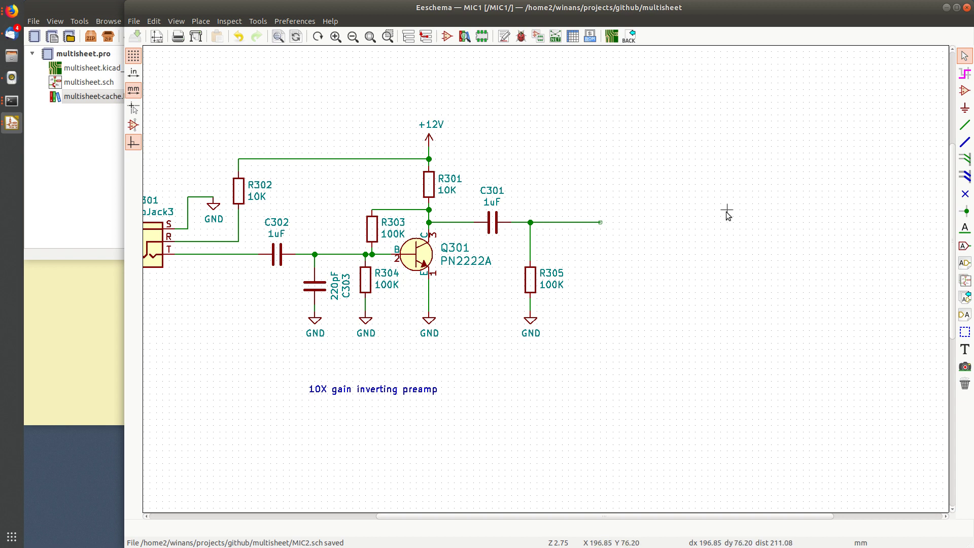
Create a global label named MIC_OUT1 with the Output shape.
left_click(963, 247)
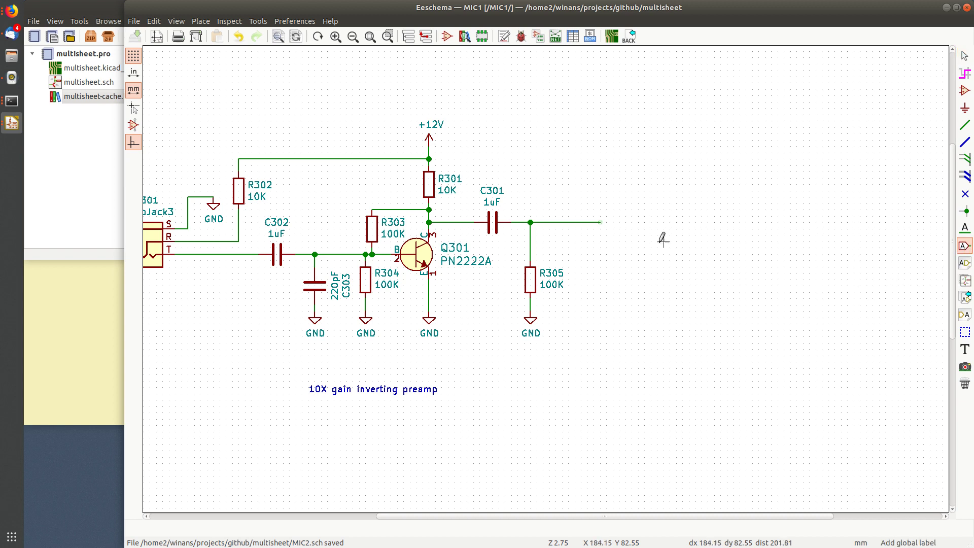
left_click(626, 219)
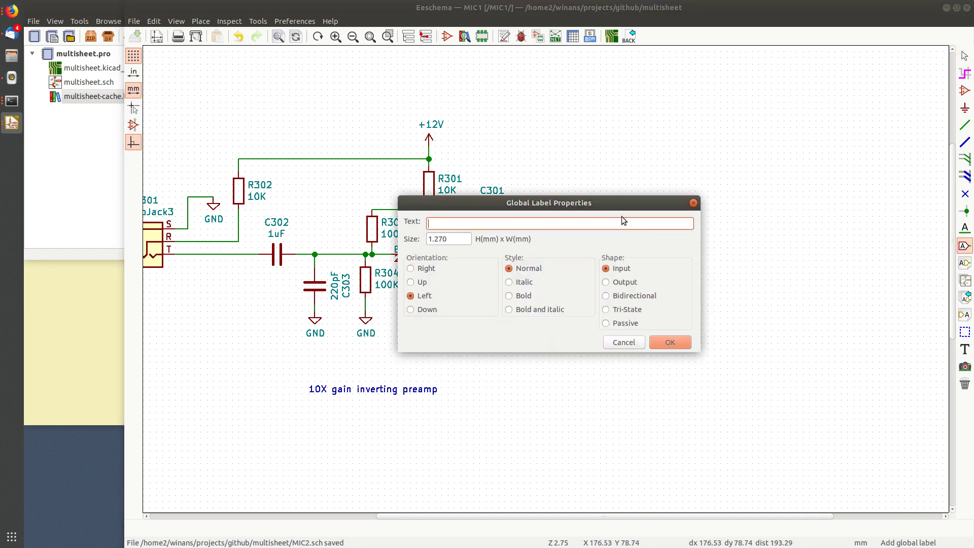
left_click_drag(619, 214, 787, 232)
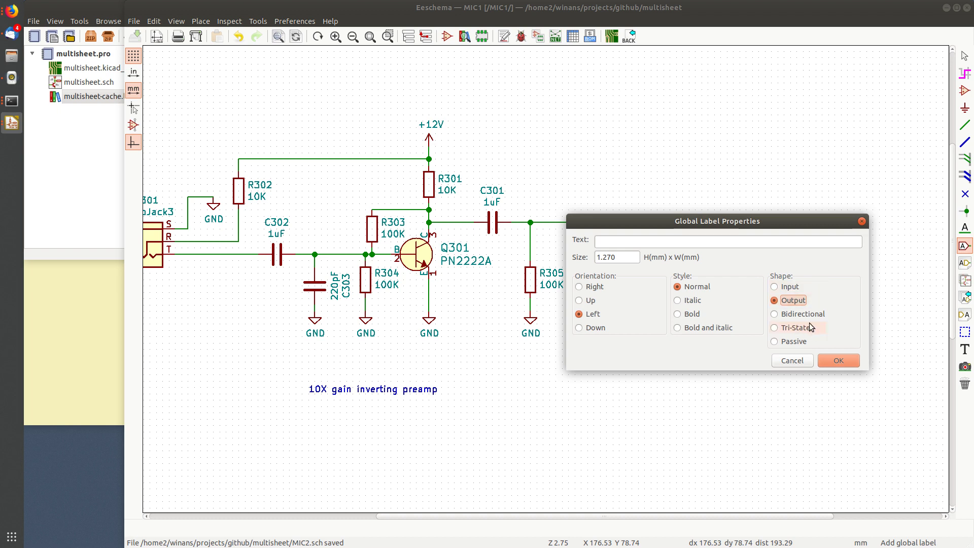
left_click(652, 242)
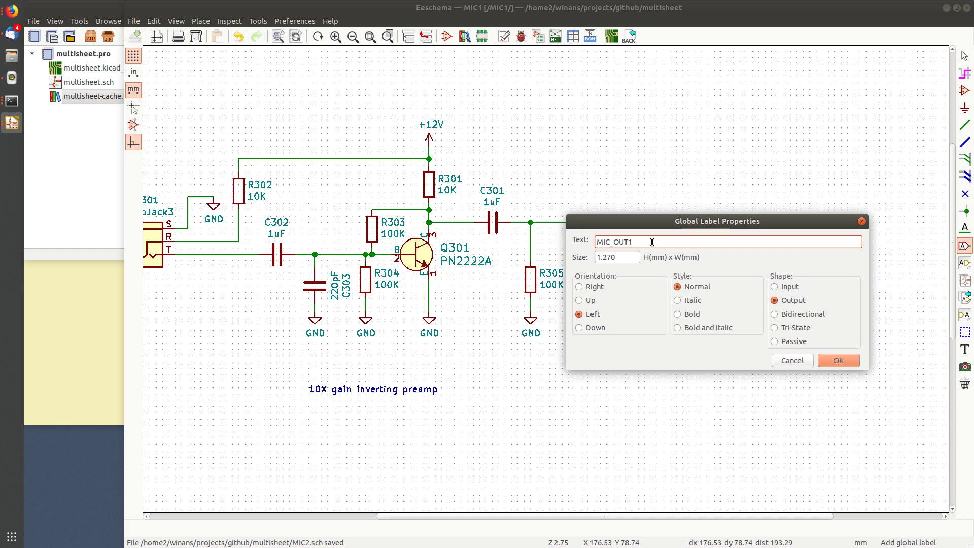
left_click(838, 361)
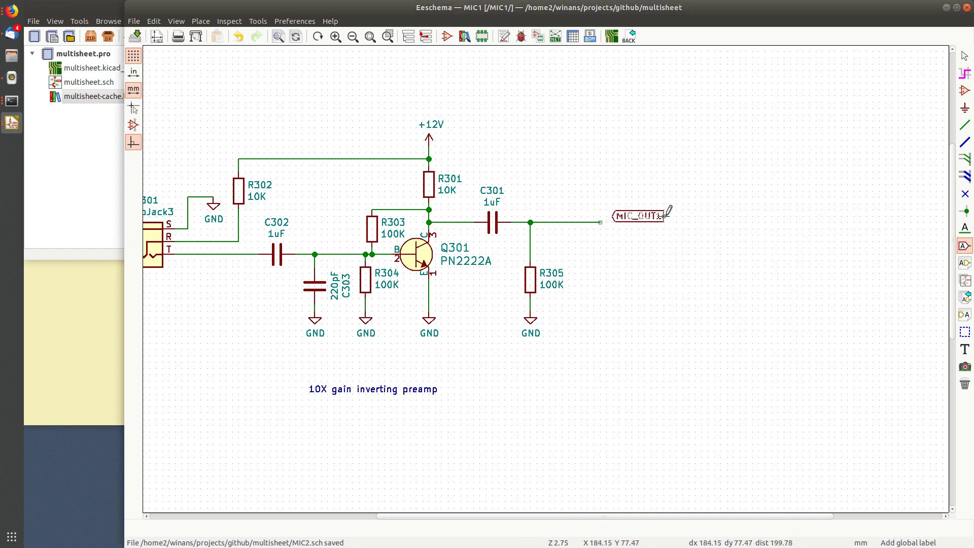
Place MIC_OUT1, rotate it to point right, and move it onto the MIC1 output wire end.
left_click(664, 221)
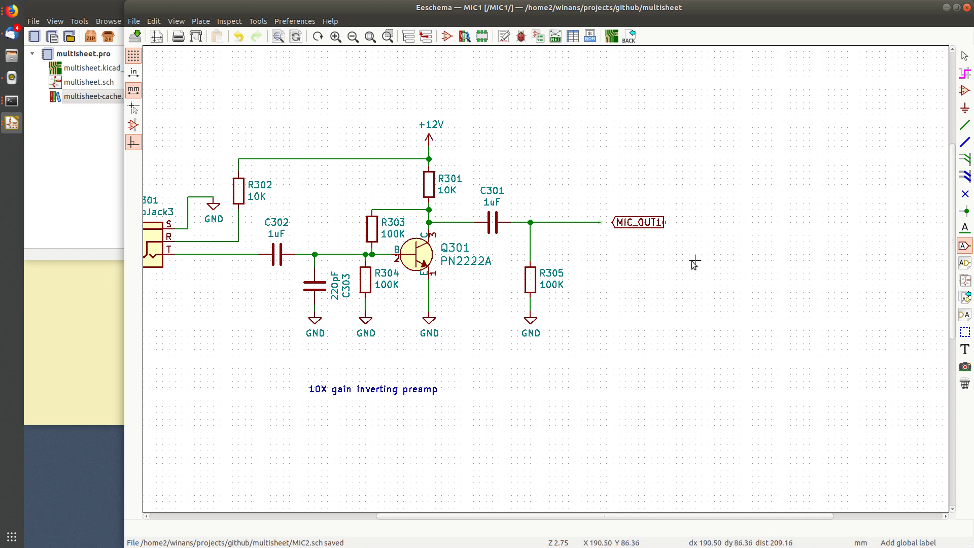
key("Escape")
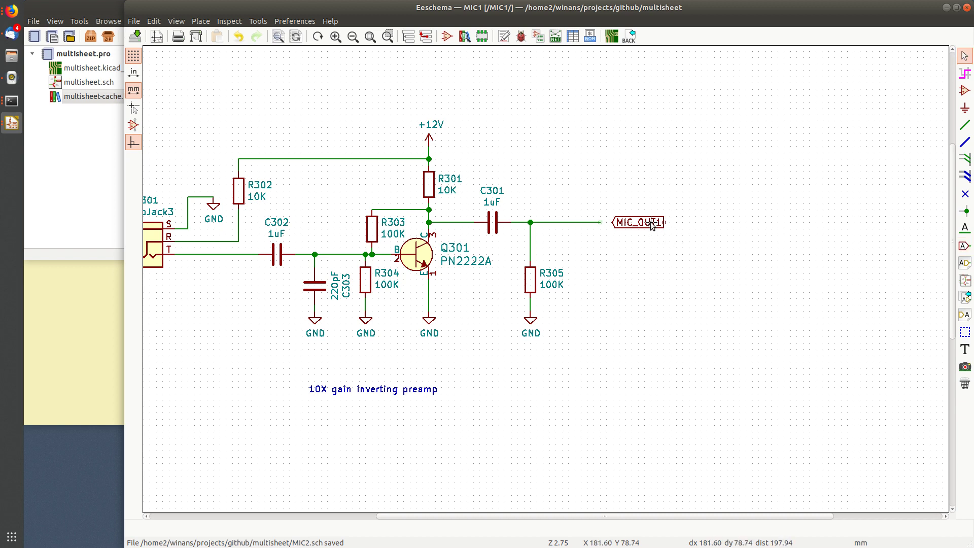
key("r")
key("r")
left_click_drag(665, 221, 603, 223)
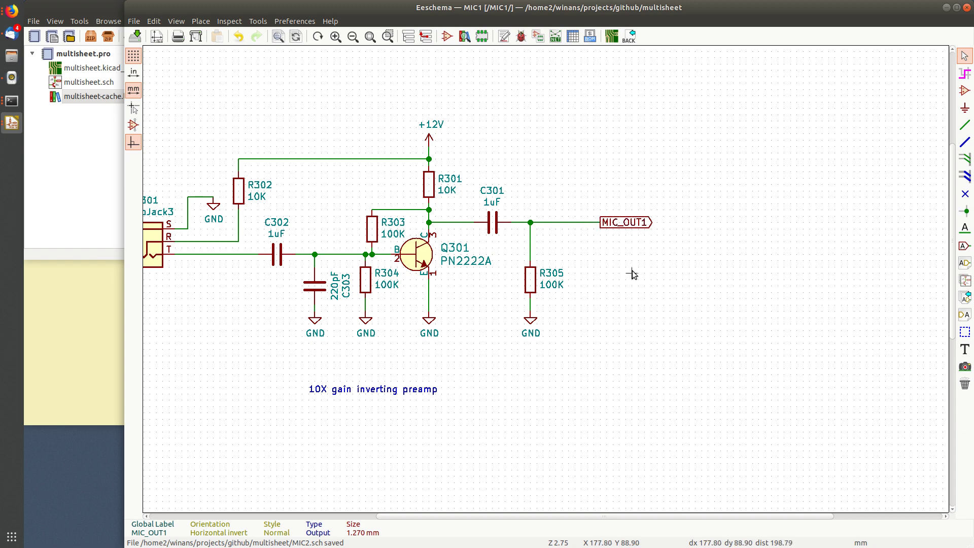
scroll(632, 274, "down", 2)
scroll(623, 257, "down", 3, "shift")
scroll(543, 278, "up", 4)
scroll(542, 278, "down", 2)
scroll(542, 278, "down", 3)
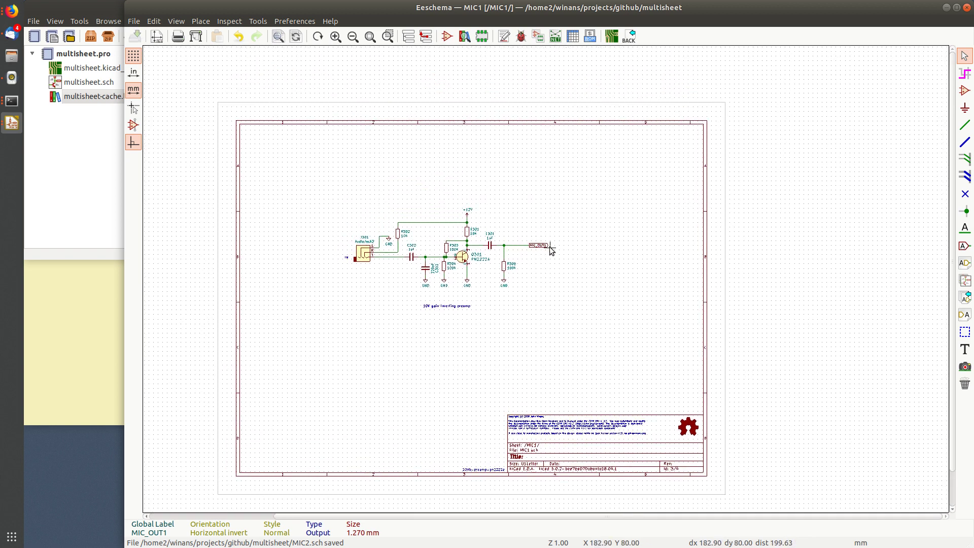
scroll(518, 245, "up", 10)
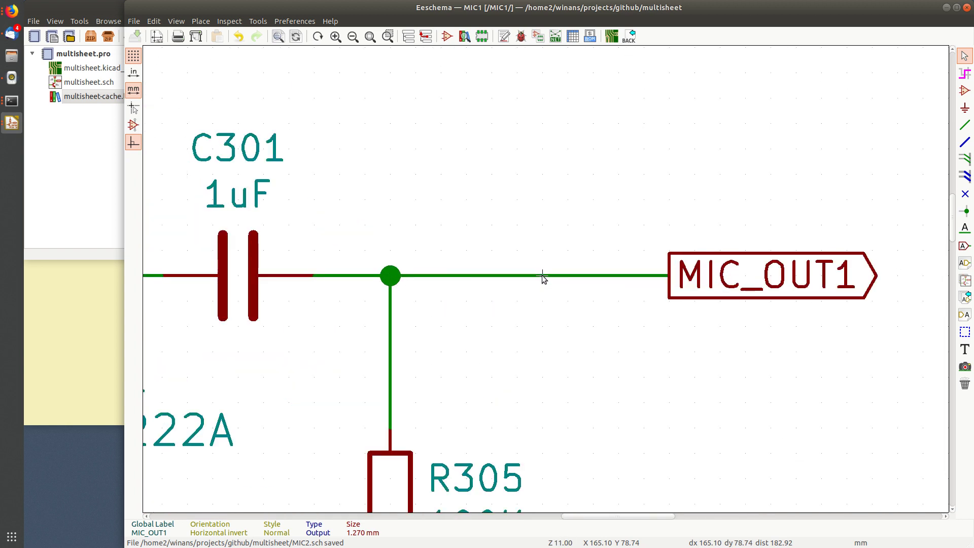
scroll(541, 276, "down", 1)
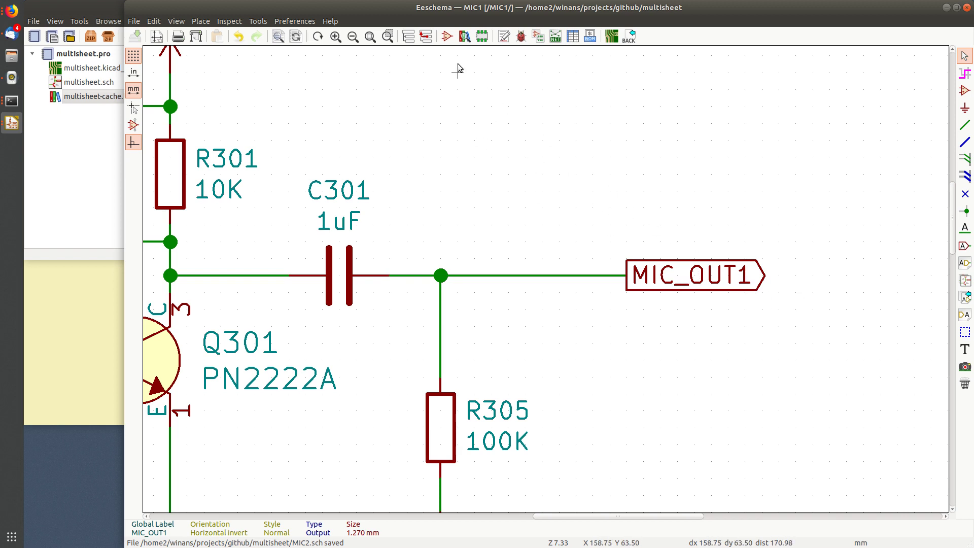
Leave MIC1 and open the MIC2 sub-sheet, showing its output stage.
left_click(426, 36)
double_click(285, 329)
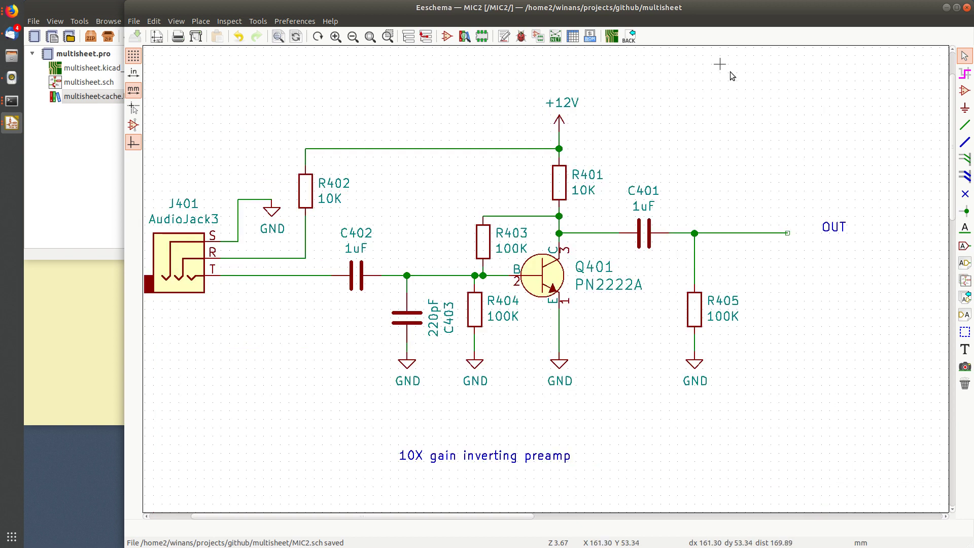
middle_click_drag(768, 224, 596, 186)
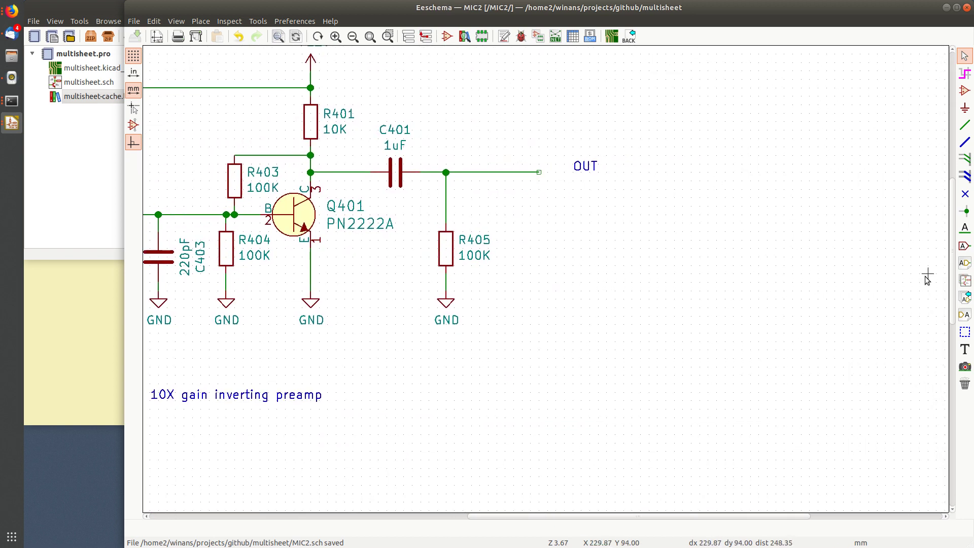
Add an Output global label MIC_OUT2, rotated to point right, beside the OUT text.
left_click(964, 246)
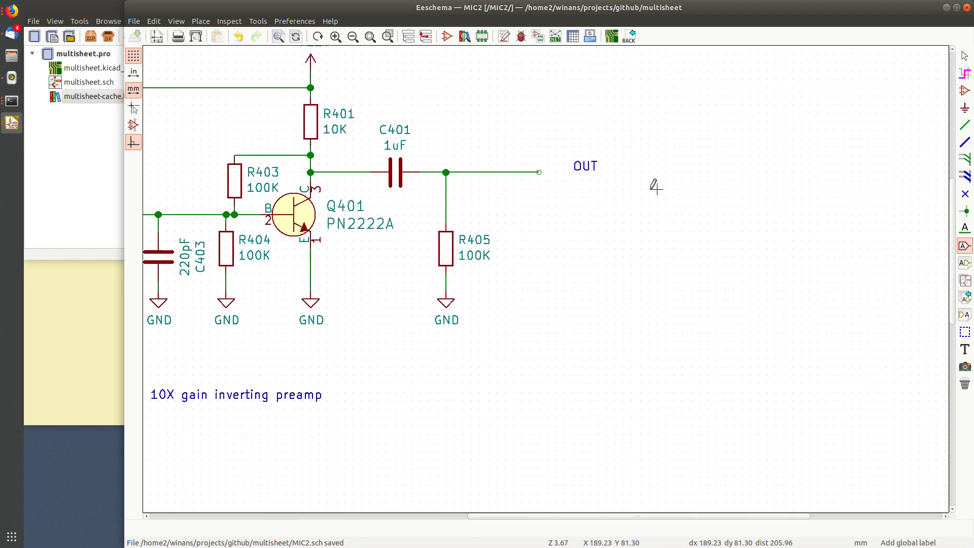
left_click(563, 204)
type("MIC_OUT2")
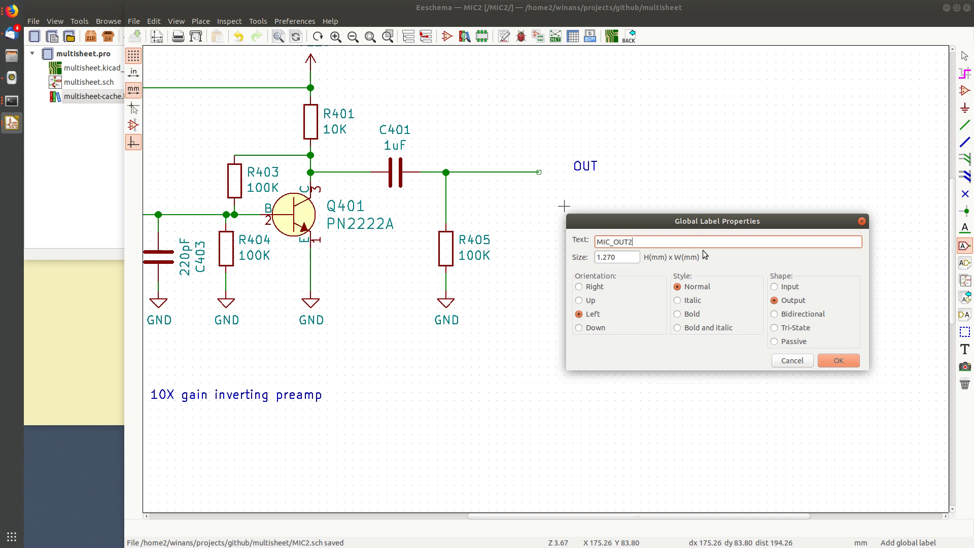
left_click(838, 361)
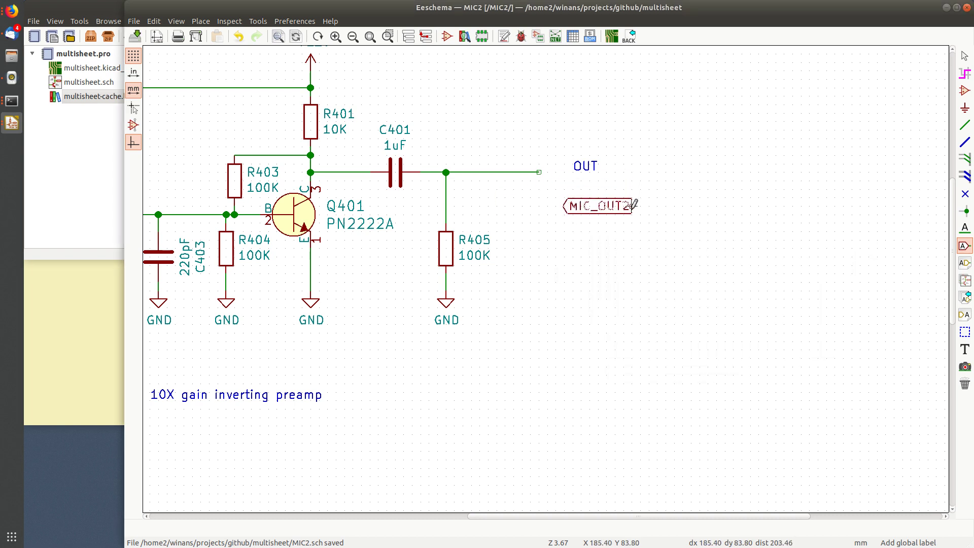
key("r")
key("r")
left_click(615, 172)
key("Escape")
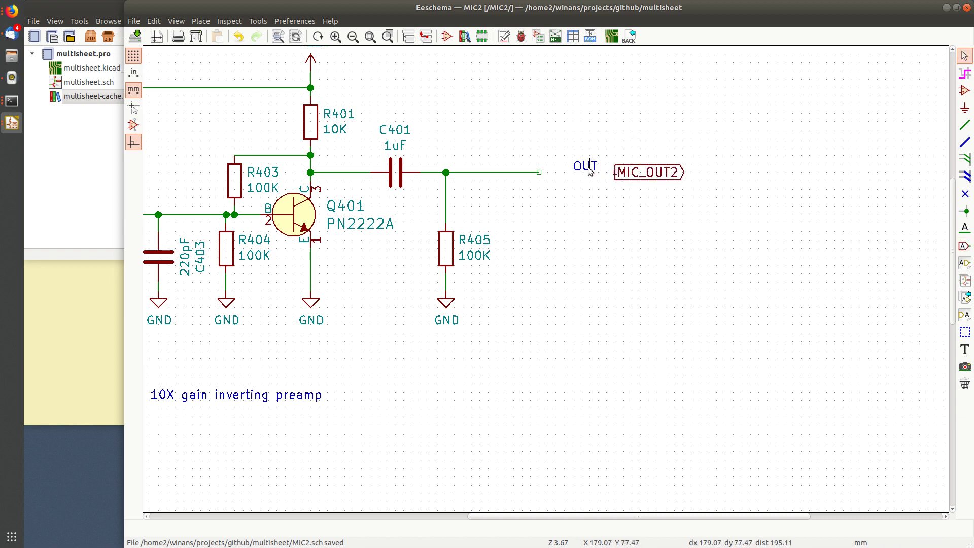
Delete the OUT text, attach MIC_OUT2 to the output wire end, and return to the root sheet.
left_click(588, 166)
key("Delete")
left_click_drag(636, 176, 560, 176)
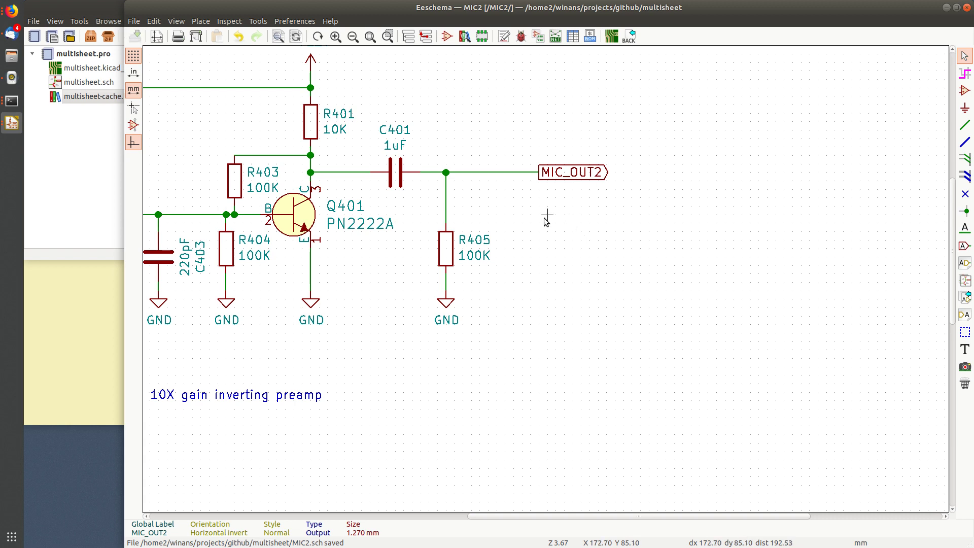
middle_click_drag(530, 216, 602, 239)
left_click(425, 39)
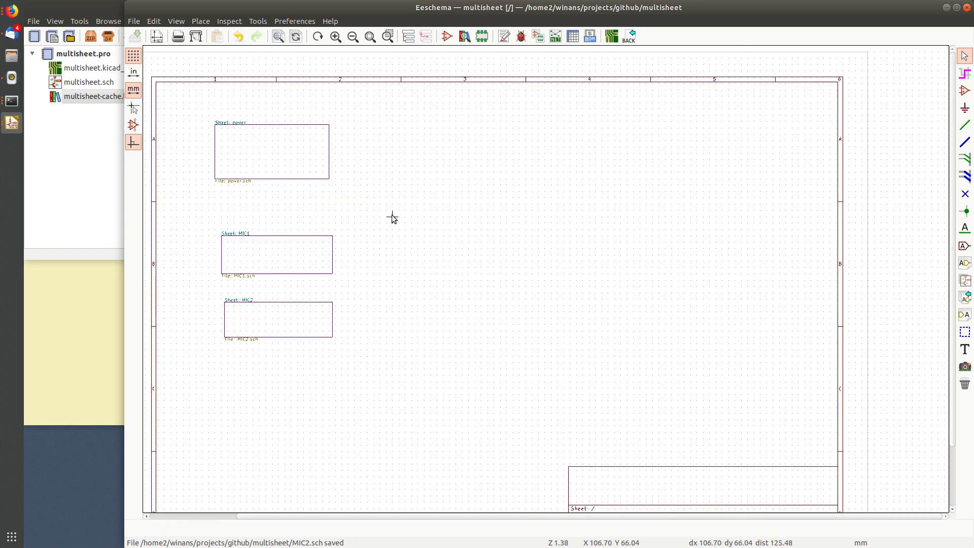
In the MIC1 sheet, run ERC (10 errors, 2 warnings) and jump to the first pin-conflict error.
double_click(304, 263)
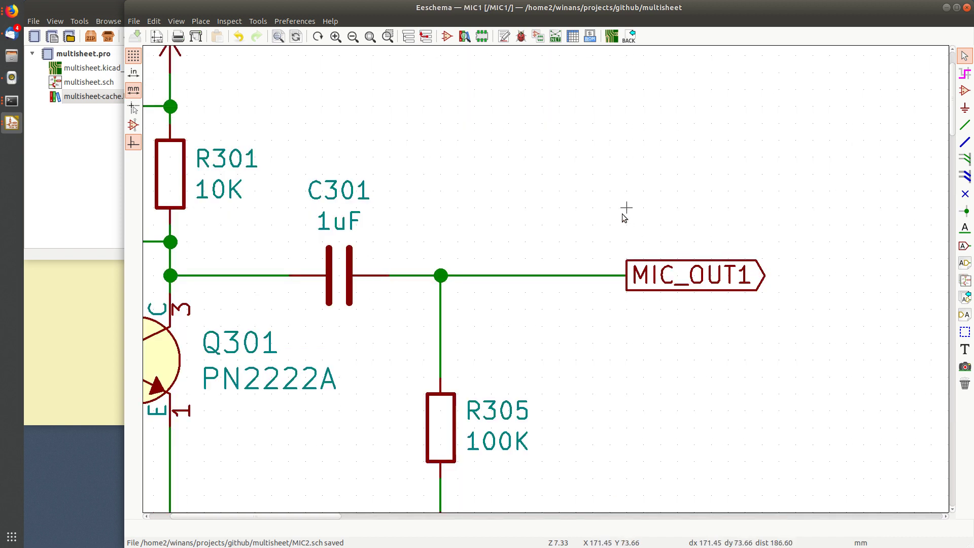
left_click(520, 36)
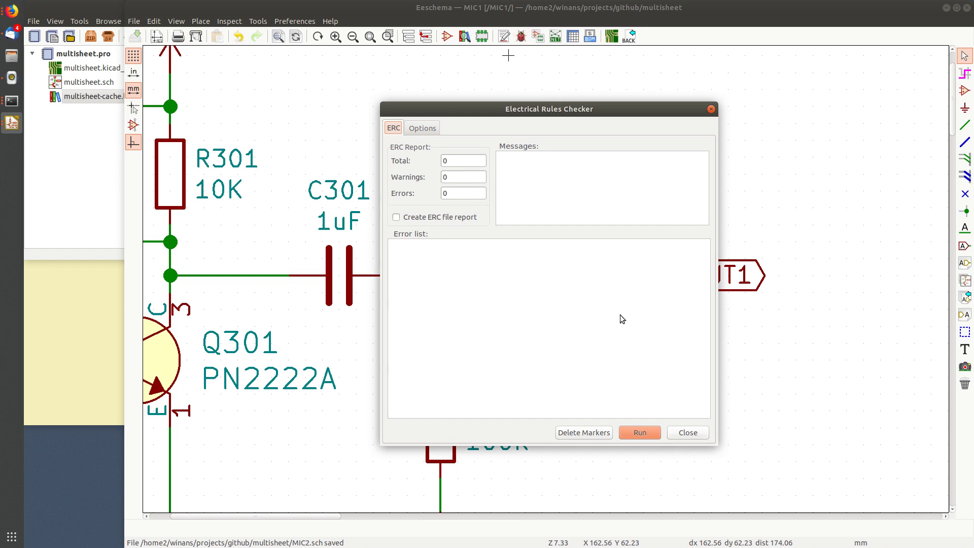
left_click(638, 432)
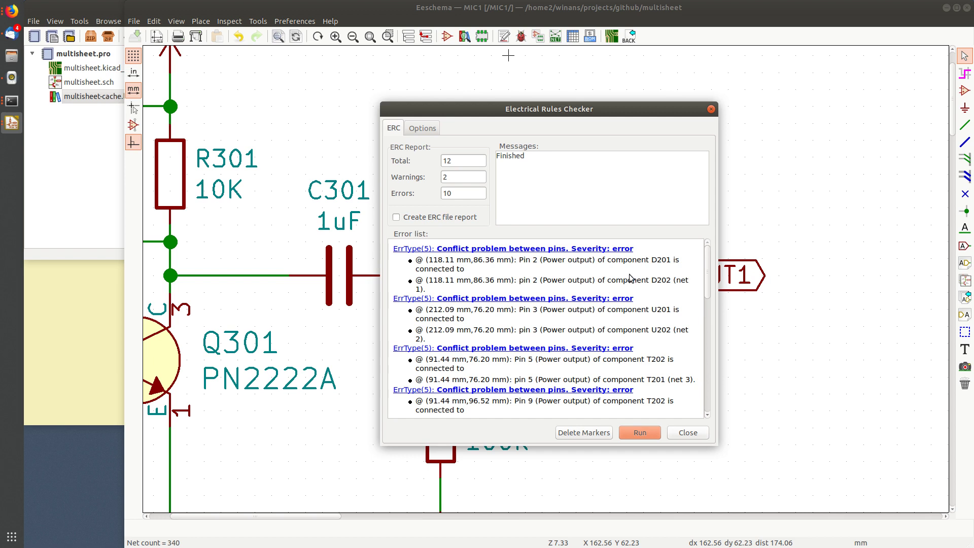
scroll(629, 278, "down", 6)
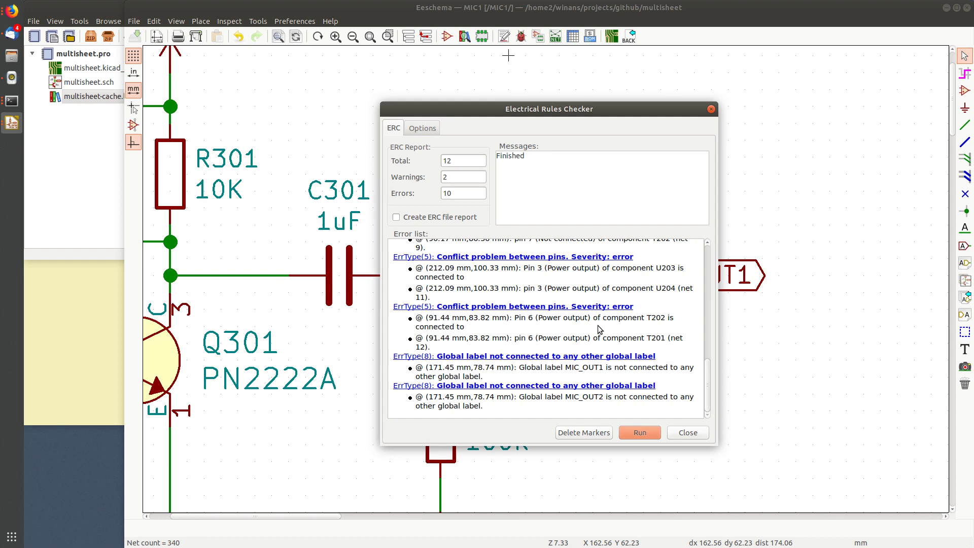
scroll(599, 329, "up", 10)
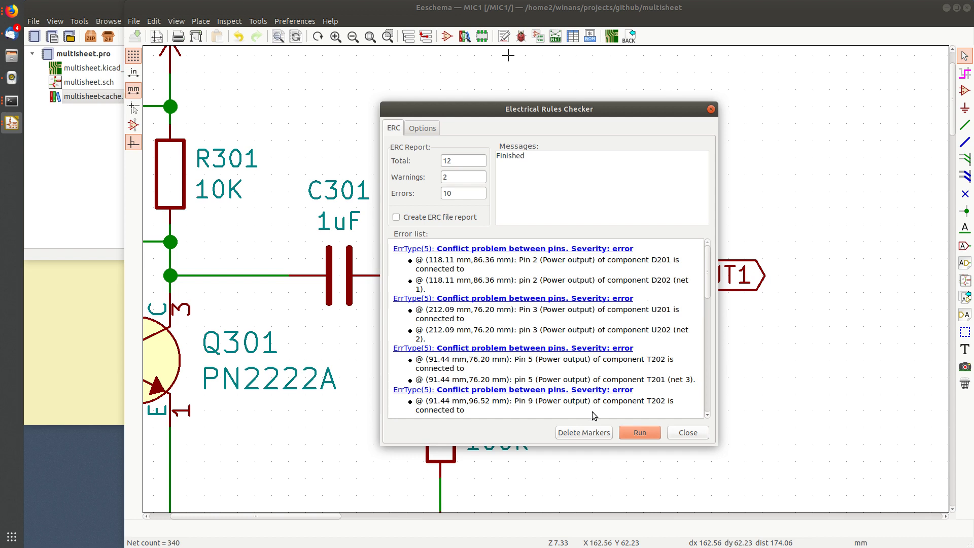
left_click(568, 250)
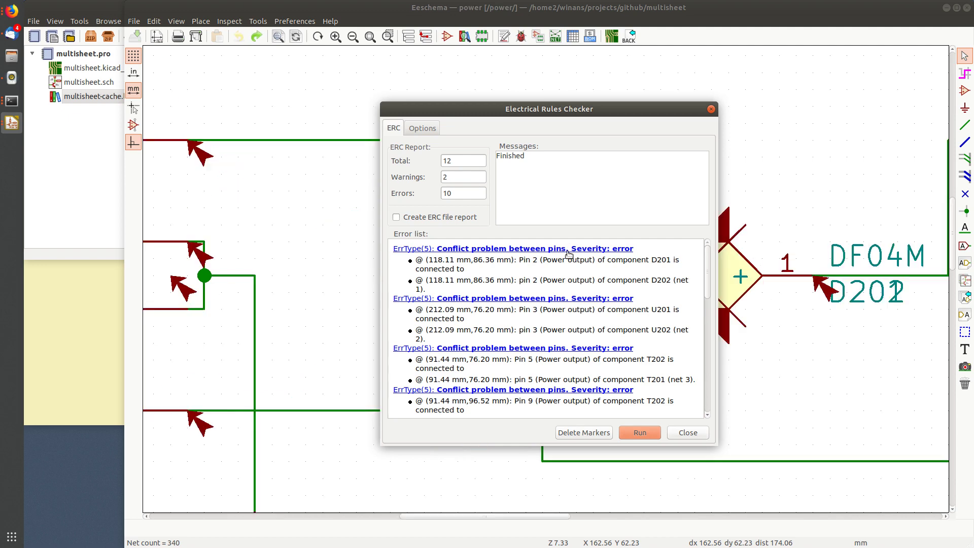
Close the rules checker and survey the power supply circuit and title block on the power sheet.
left_click(711, 109)
scroll(724, 347, "down", 3)
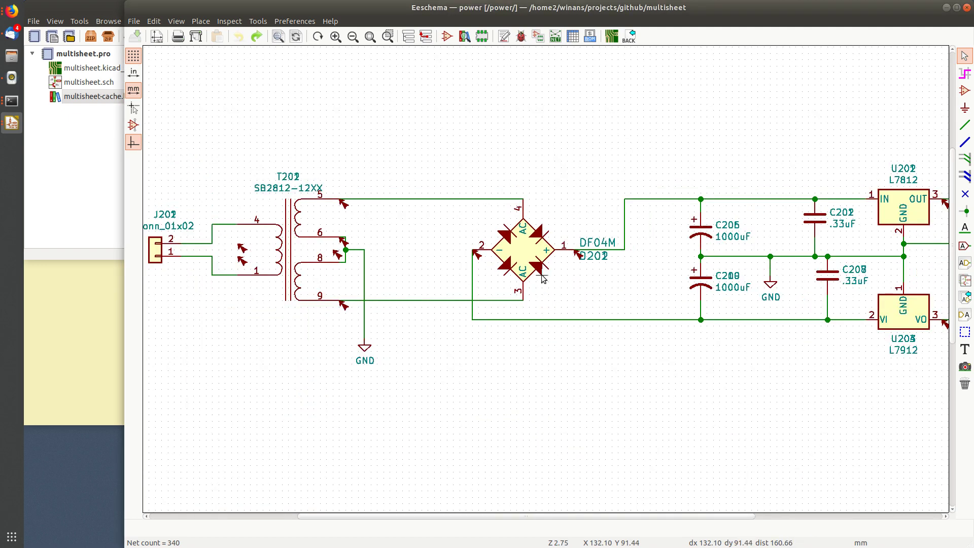
scroll(508, 275, "down", 1)
middle_click_drag(507, 275, 586, 281)
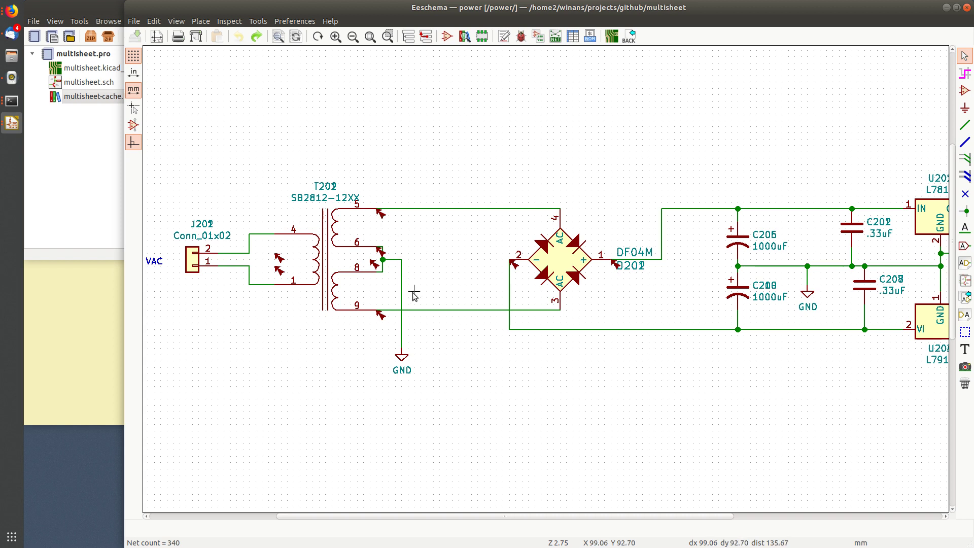
scroll(542, 277, "down", 2)
middle_click_drag(543, 277, 484, 278)
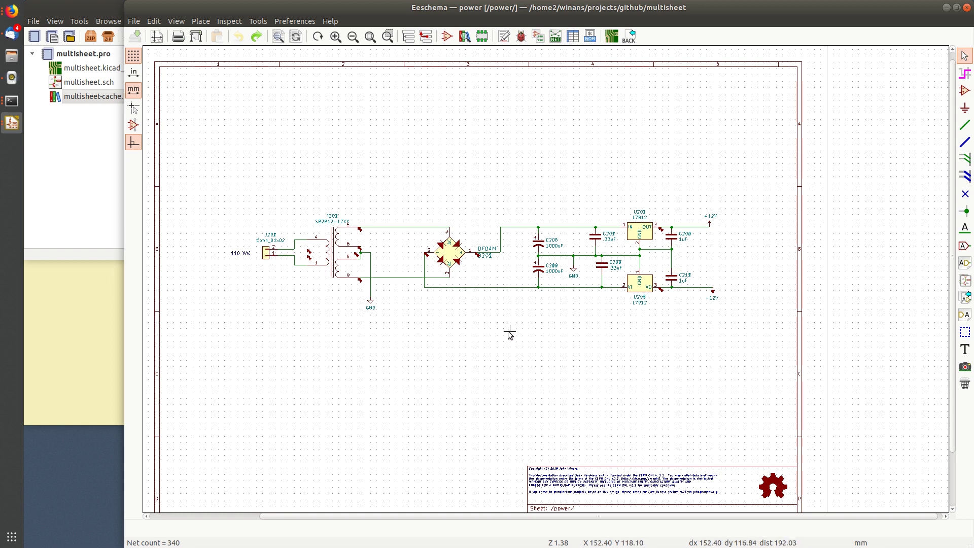
middle_click_drag(504, 330, 478, 319)
left_click_drag(186, 144, 743, 334)
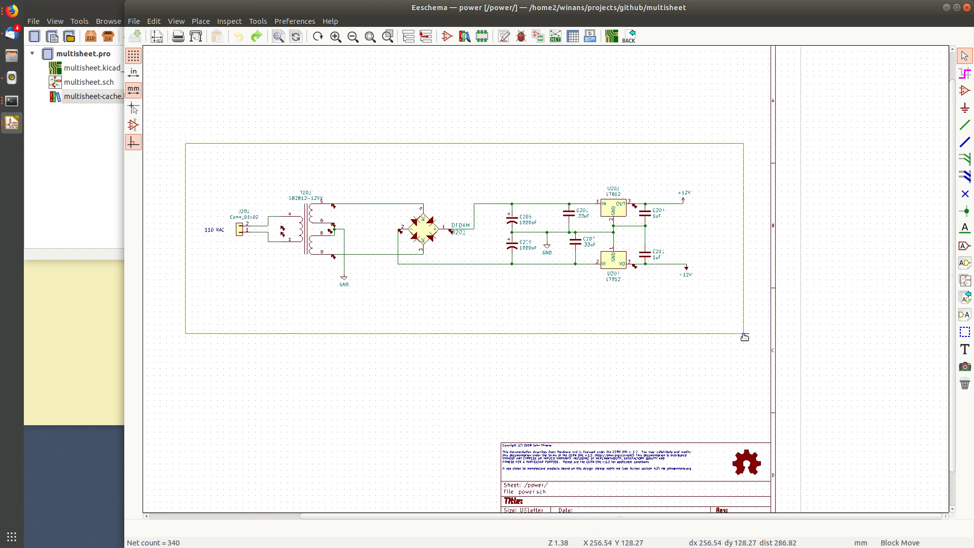
key("XF86PowerOff")
key("Escape")
key("Escape")
Delete the power circuit and title-block notes, then save the schematic.
left_click_drag(160, 137, 552, 315)
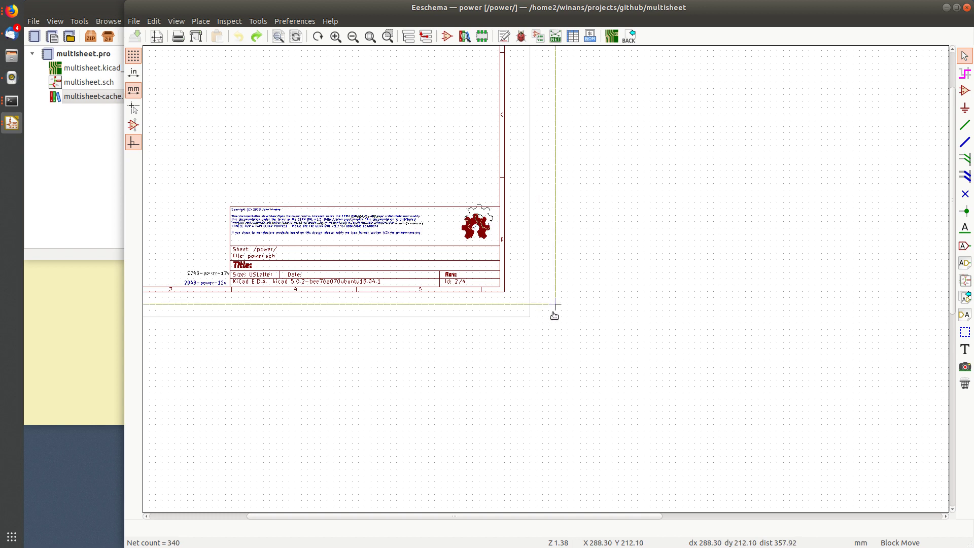
key("Delete")
scroll(472, 267, "down", 3)
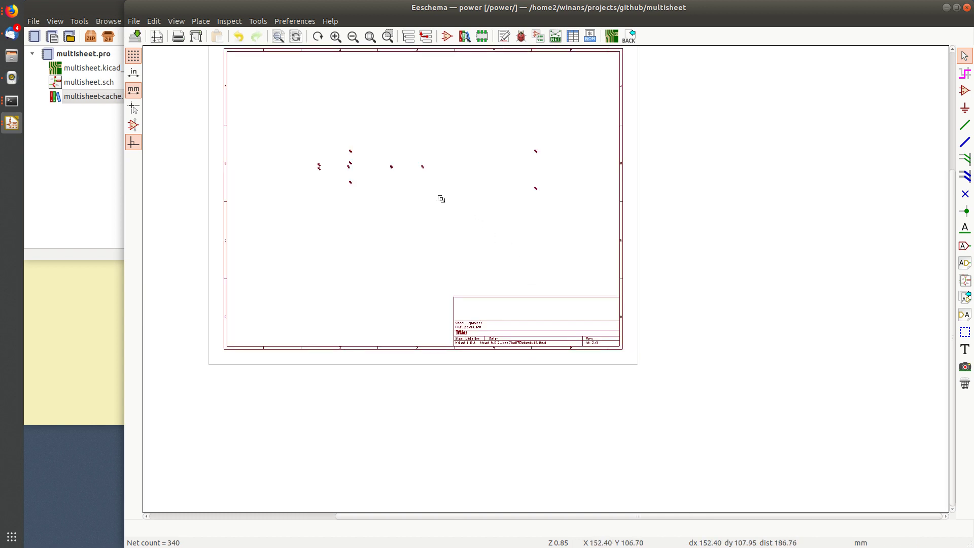
key("ctrl+s")
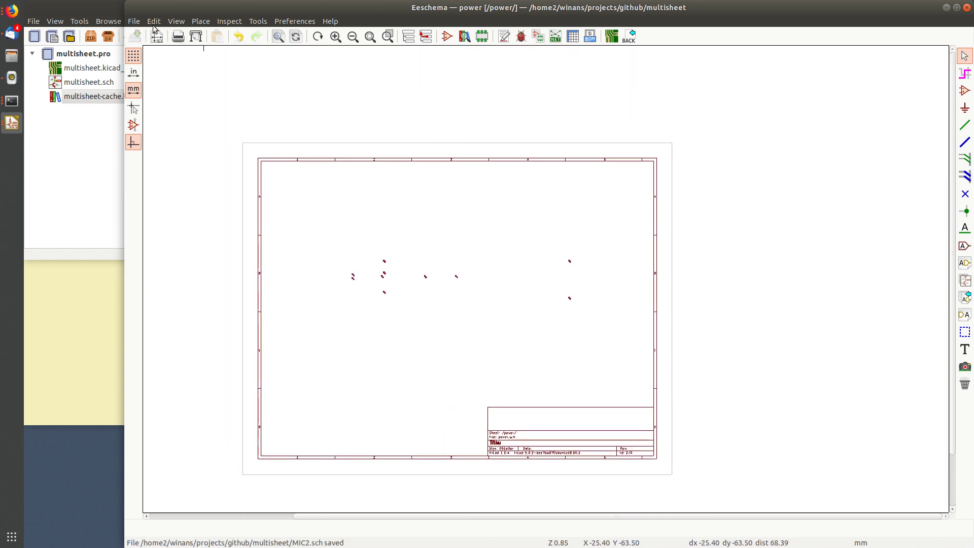
Append ../2048-power-12v/2048-power-12v.sch into the power sheet.
left_click(133, 21)
left_click(167, 62)
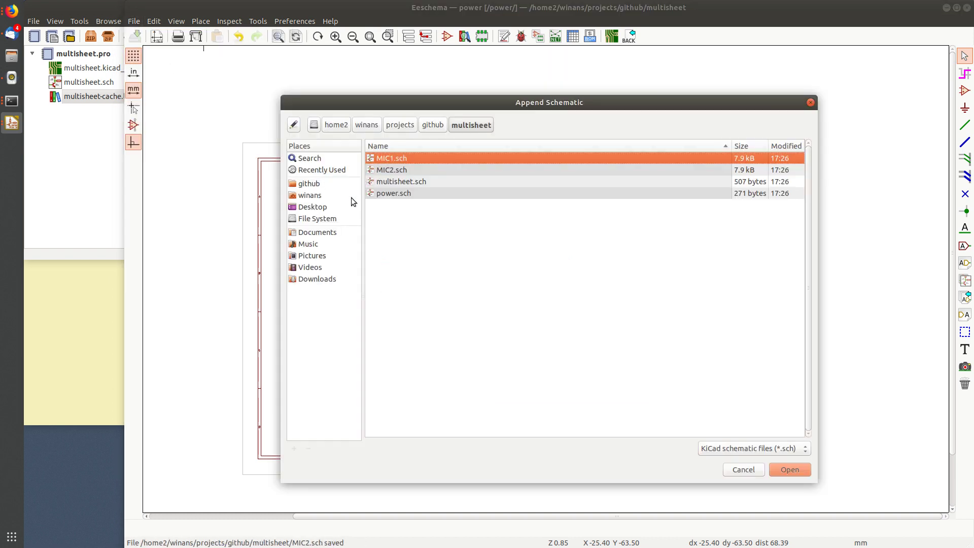
left_click(431, 125)
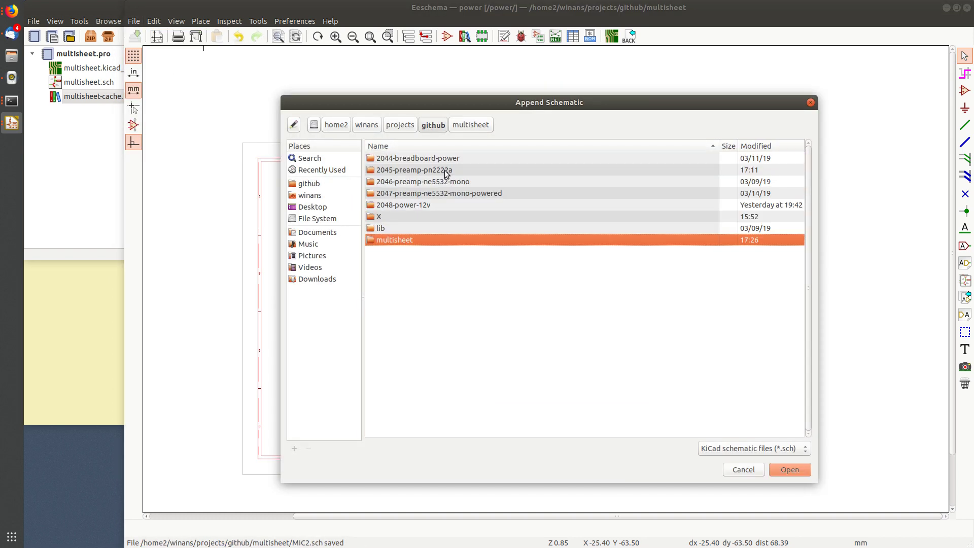
double_click(423, 204)
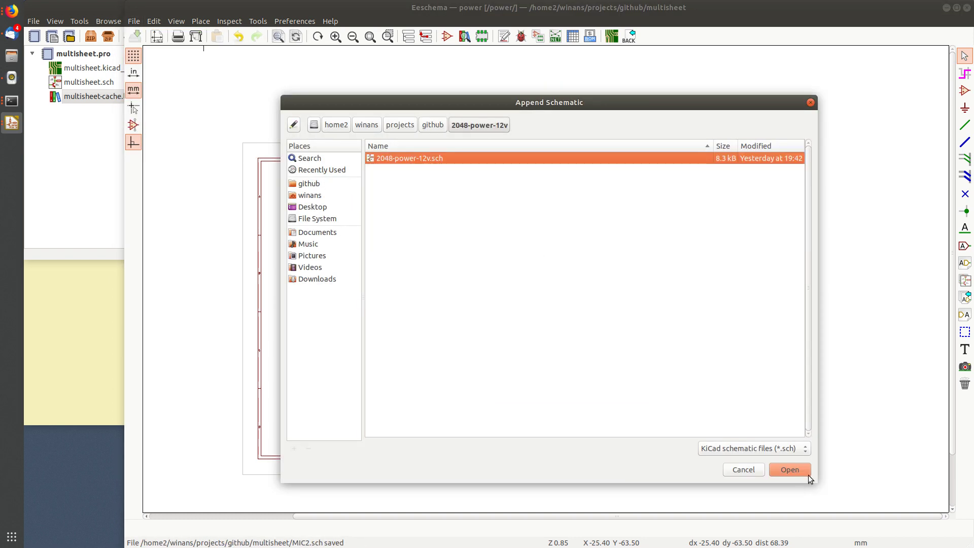
left_click(795, 464)
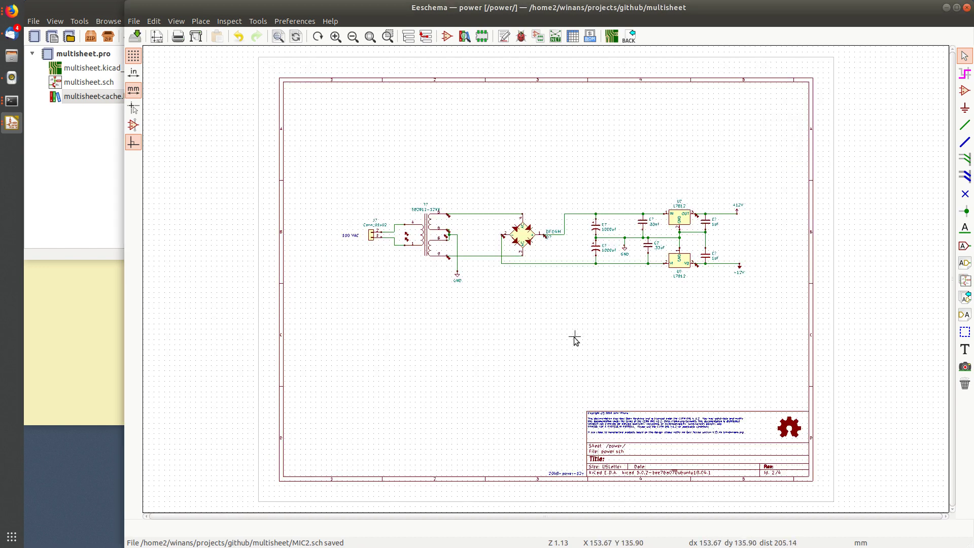
Rerun ERC, then annotate the entire schematic with existing annotations reset.
left_click(521, 36)
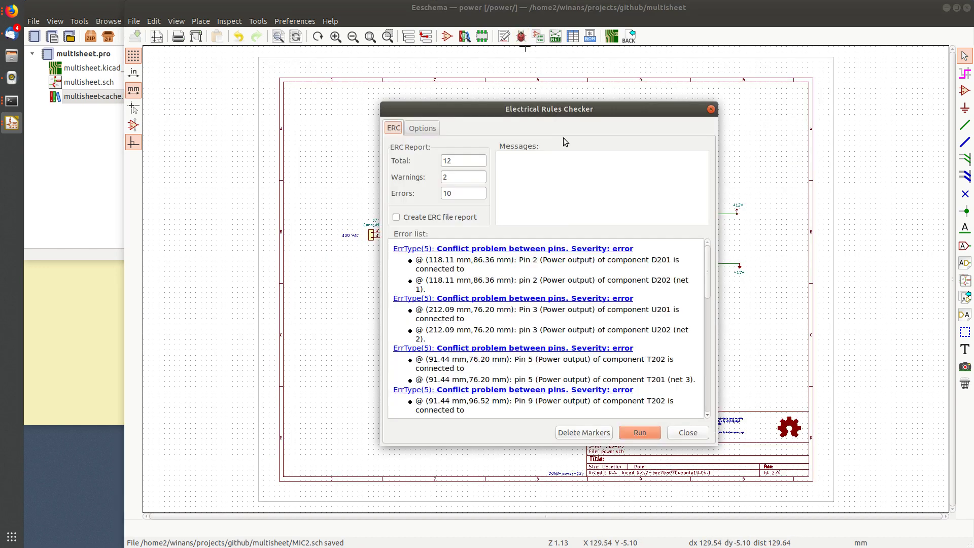
left_click(638, 432)
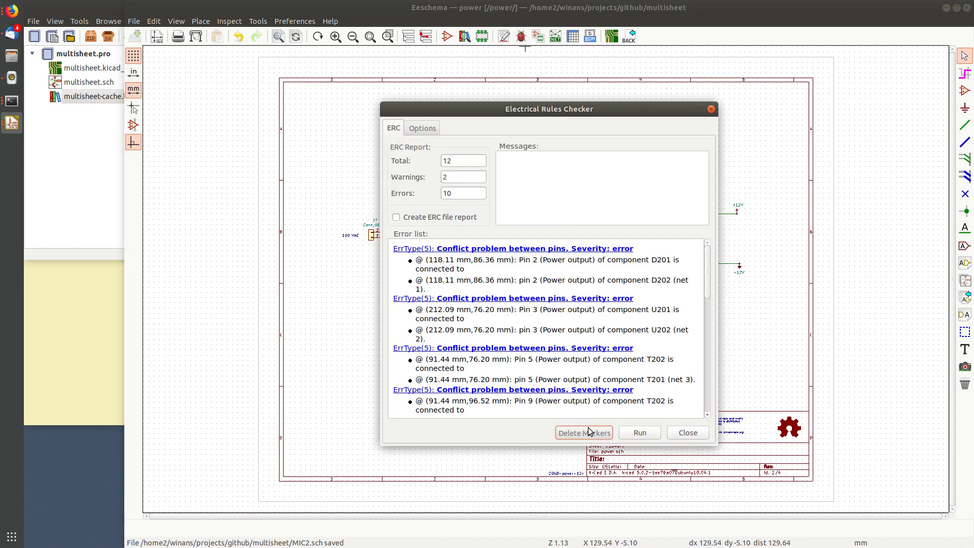
left_click(689, 432)
left_click(499, 40)
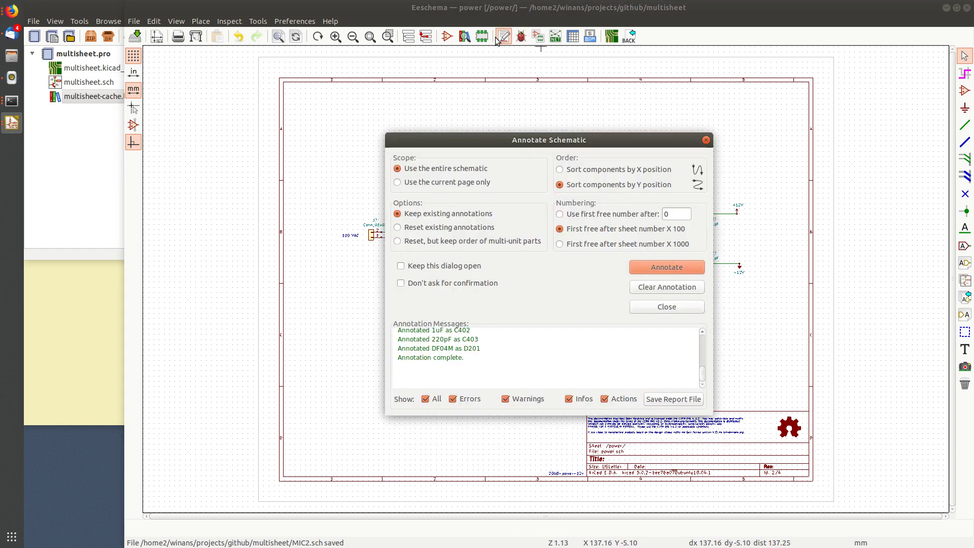
left_click(440, 228)
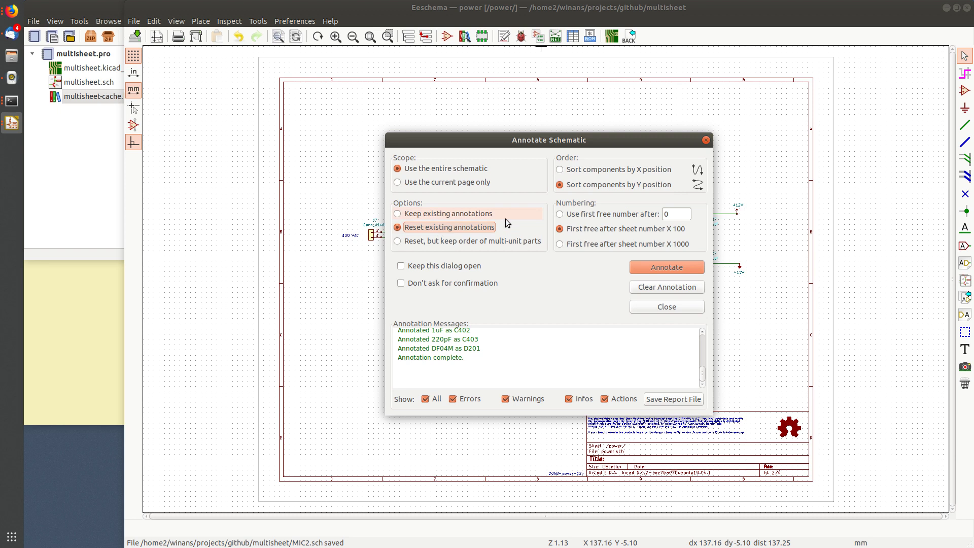
left_click(682, 264)
left_click(653, 320)
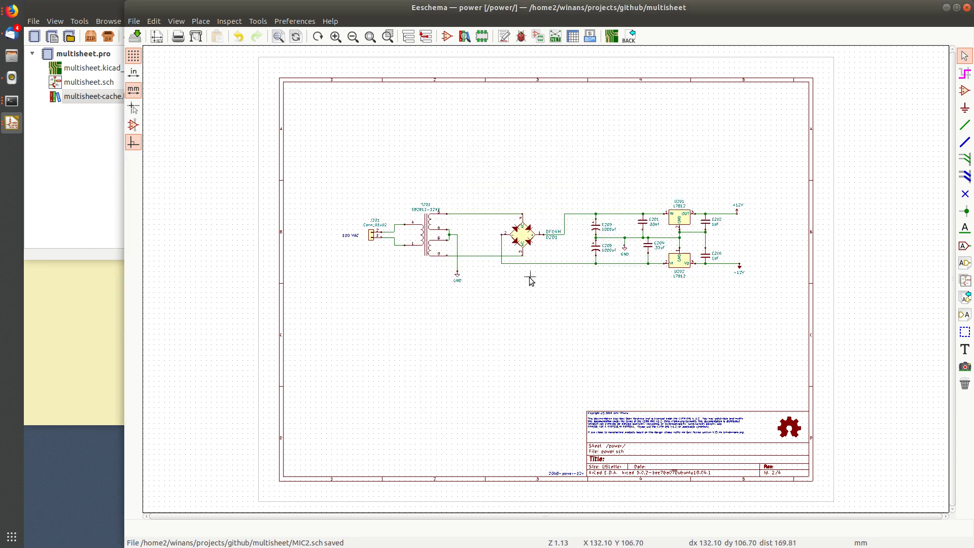
Run ERC (0 errors, 2 warnings), inspect the unconnected MIC_OUT1 and MIC_OUT2 labels, and return to root.
left_click(520, 36)
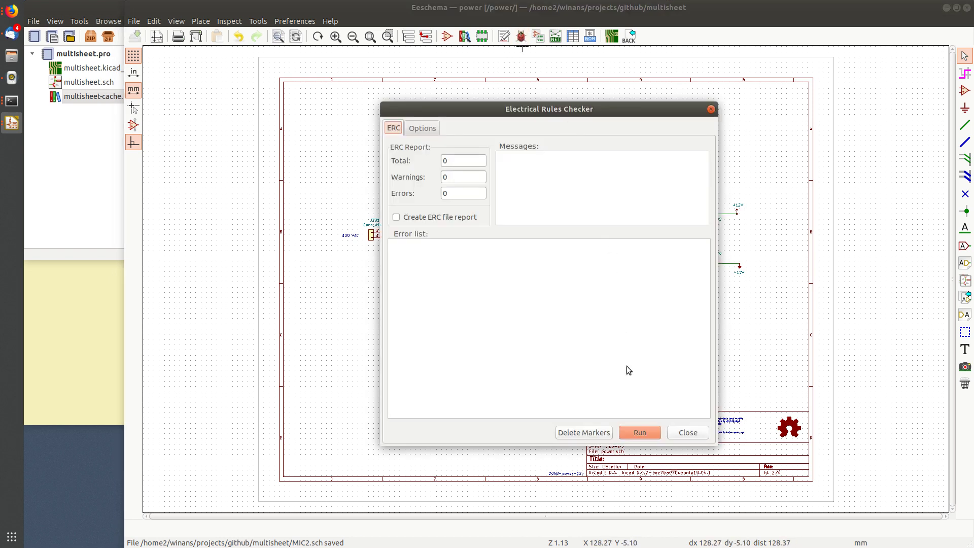
left_click(640, 432)
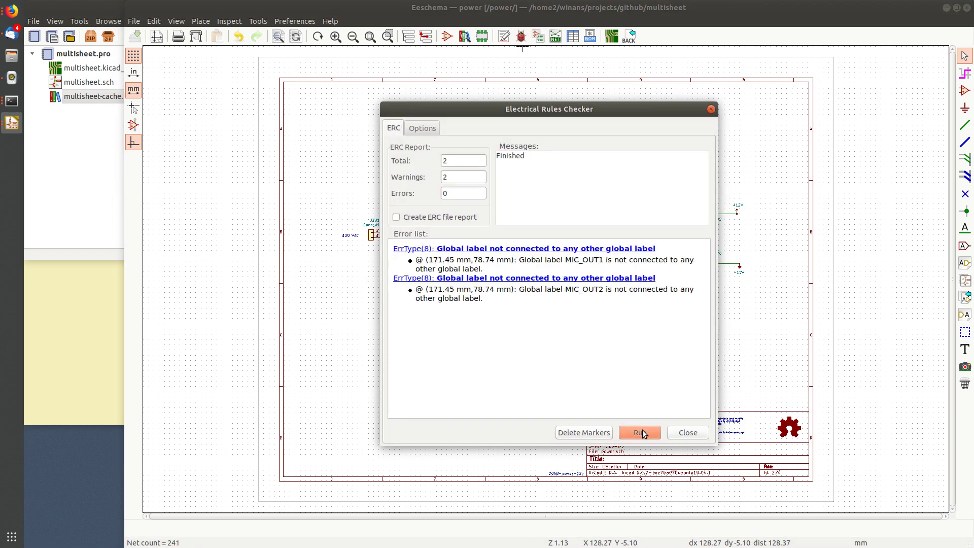
left_click(593, 249)
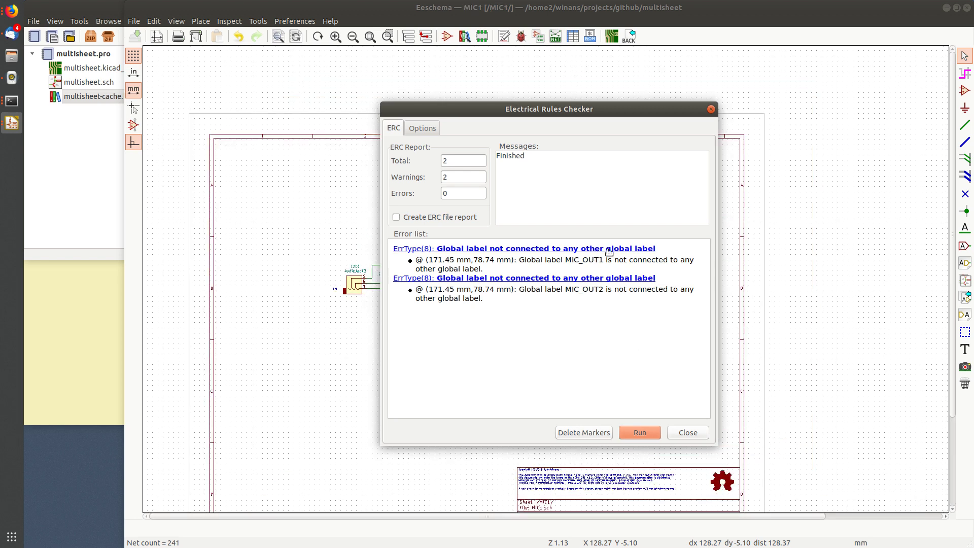
left_click(569, 282)
left_click(687, 432)
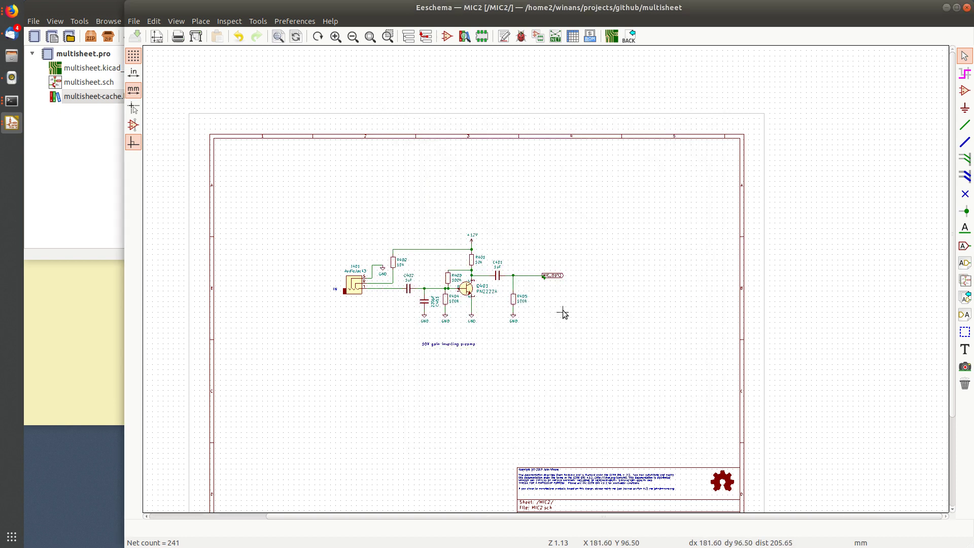
scroll(568, 306, "up", 5)
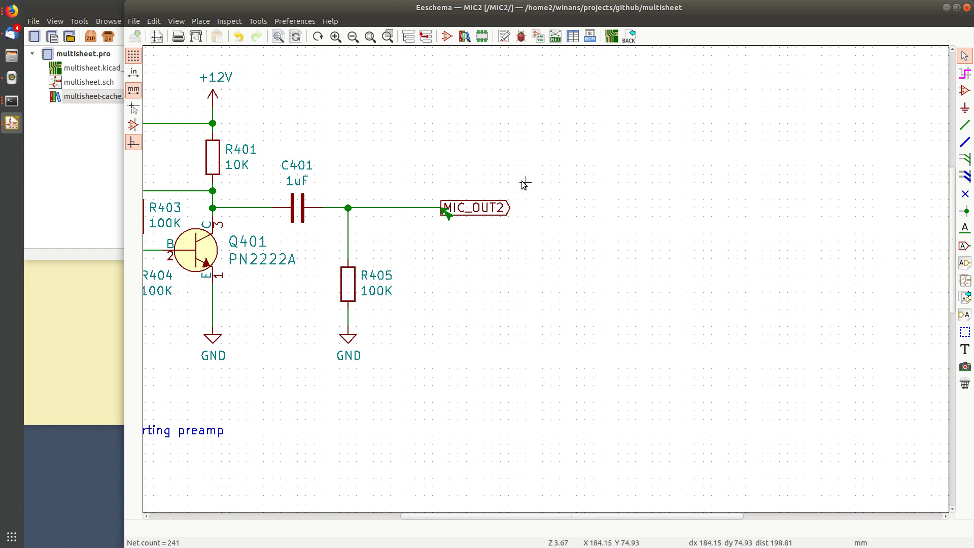
middle_click_drag(402, 185, 546, 229)
left_click(426, 36)
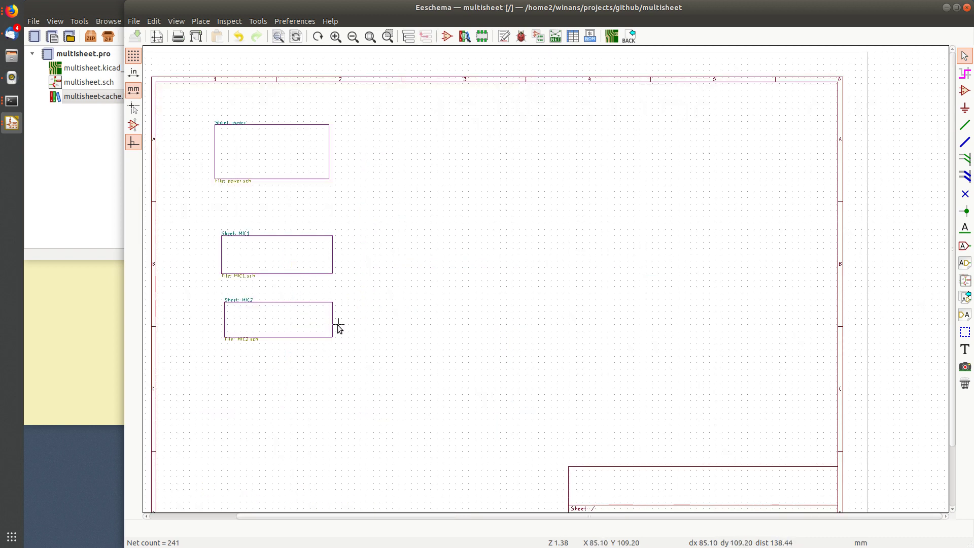
Place an Input-shaped global label MIC_OUT1 on the root sheet.
left_click(965, 245)
left_click(484, 223)
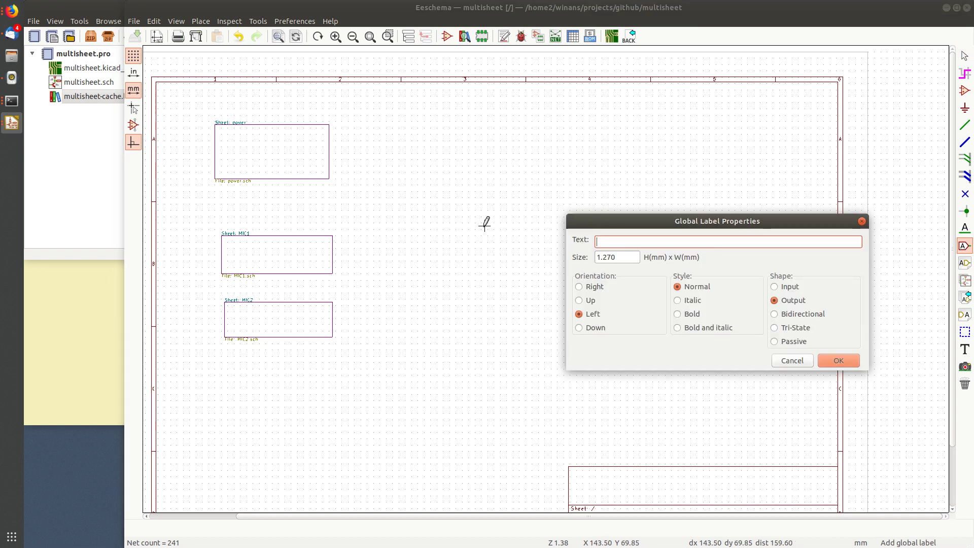
left_click(774, 287)
left_click(633, 242)
type("MIC_OUT+")
key("Return")
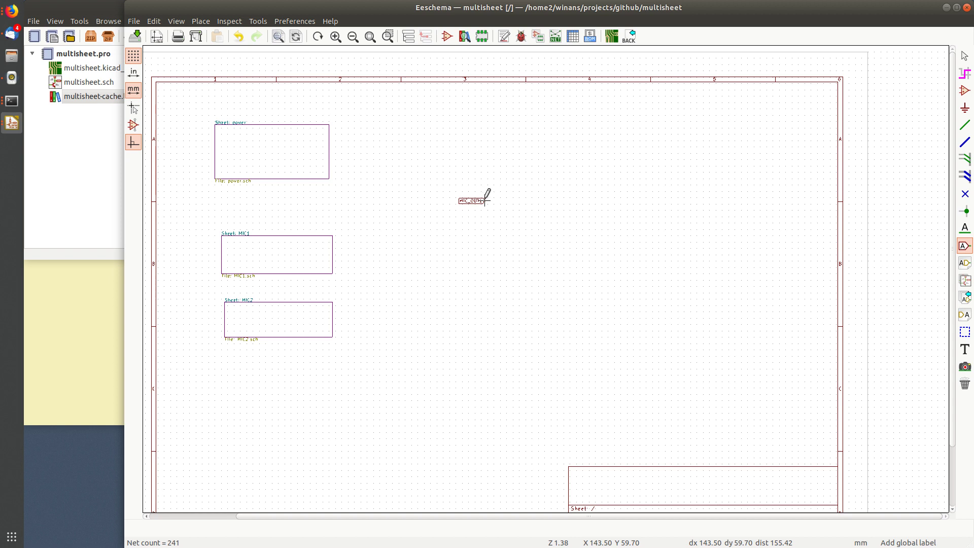
scroll(485, 201, "up", 3)
scroll(543, 270, "down", 4)
left_click(587, 274)
Place a second global label MIC_OUT2 directly under MIC_OUT1.
left_click(586, 291)
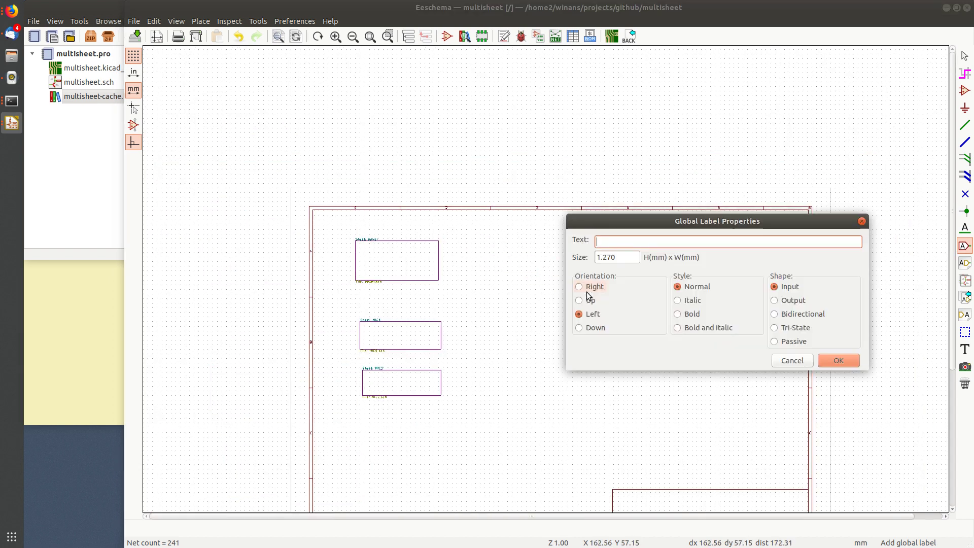
type("MIC_OUT2")
key("Return")
scroll(579, 284, "up", 4)
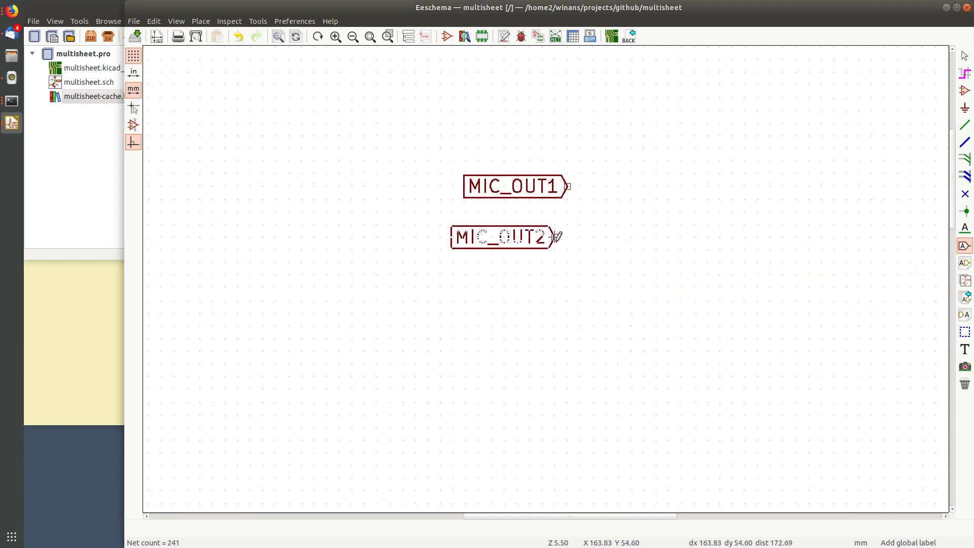
left_click(569, 249)
key("Escape")
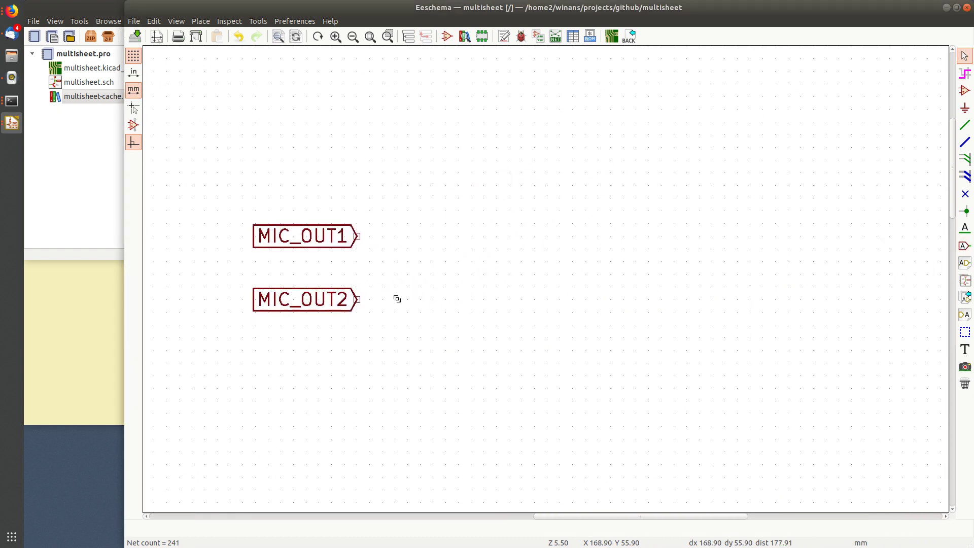
Add a Conn_01x04 four-pin connector to the right of the labels.
scroll(397, 302, "down", 2)
scroll(507, 264, "right", 2)
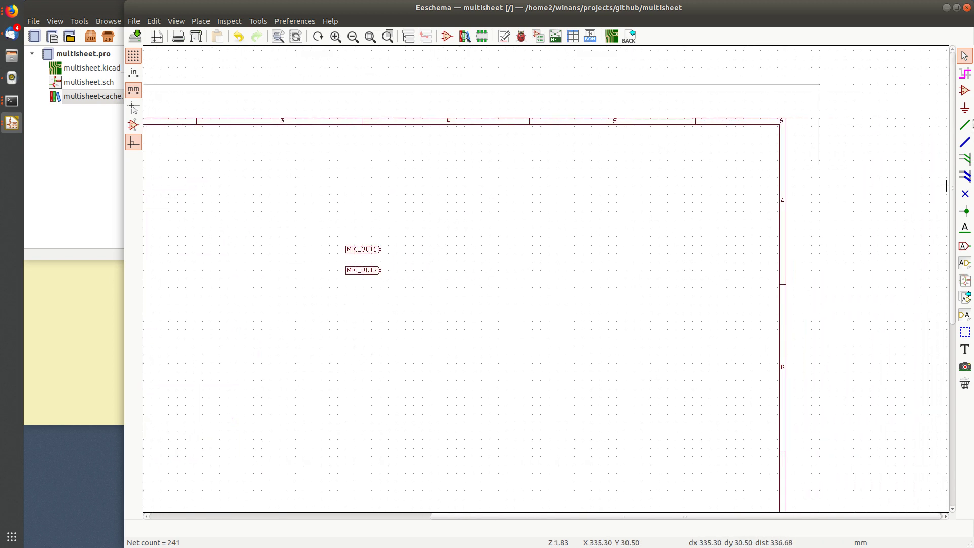
left_click(965, 91)
left_click(528, 269)
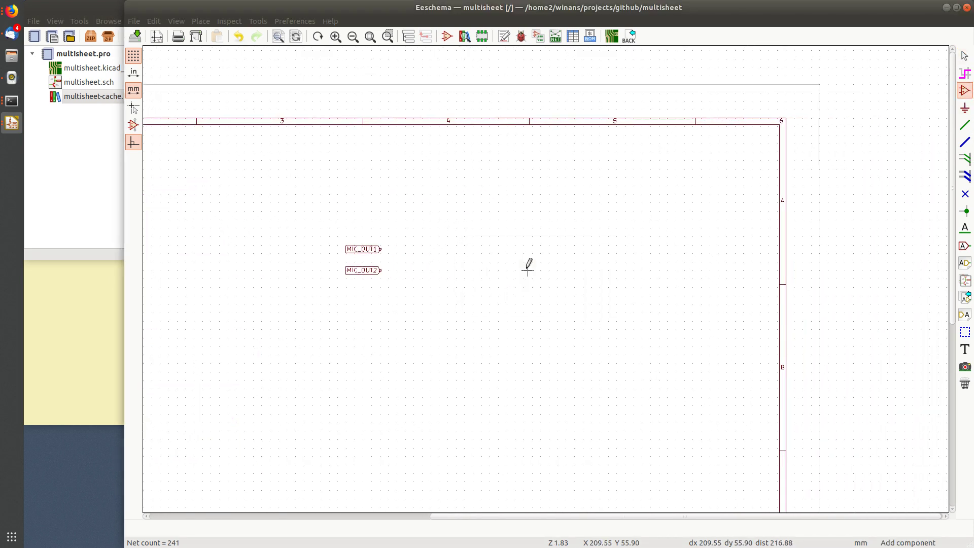
type("connect")
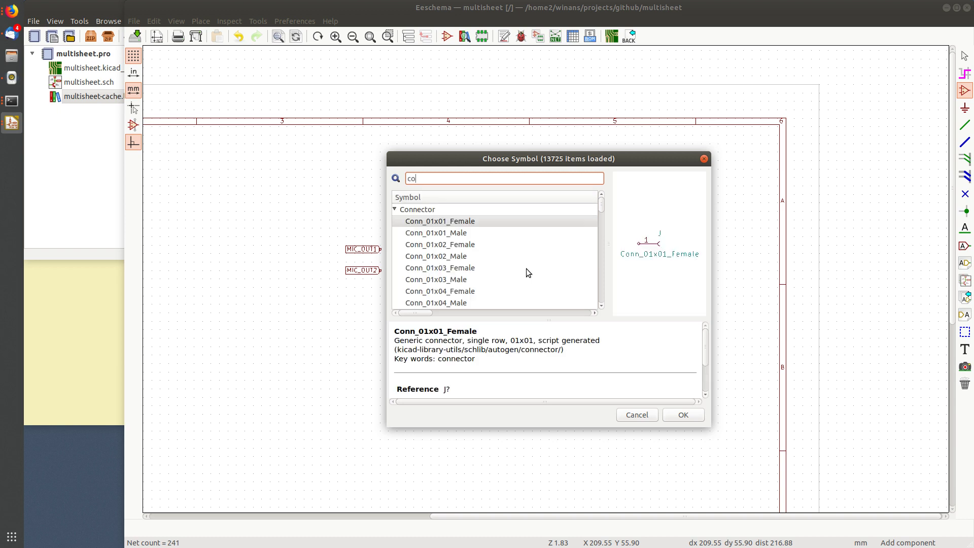
left_click(395, 210)
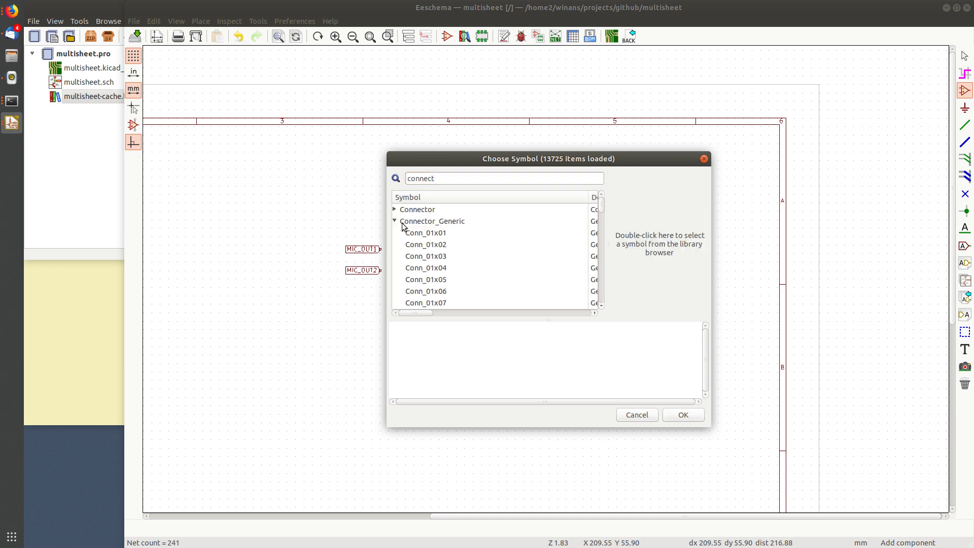
left_click(441, 268)
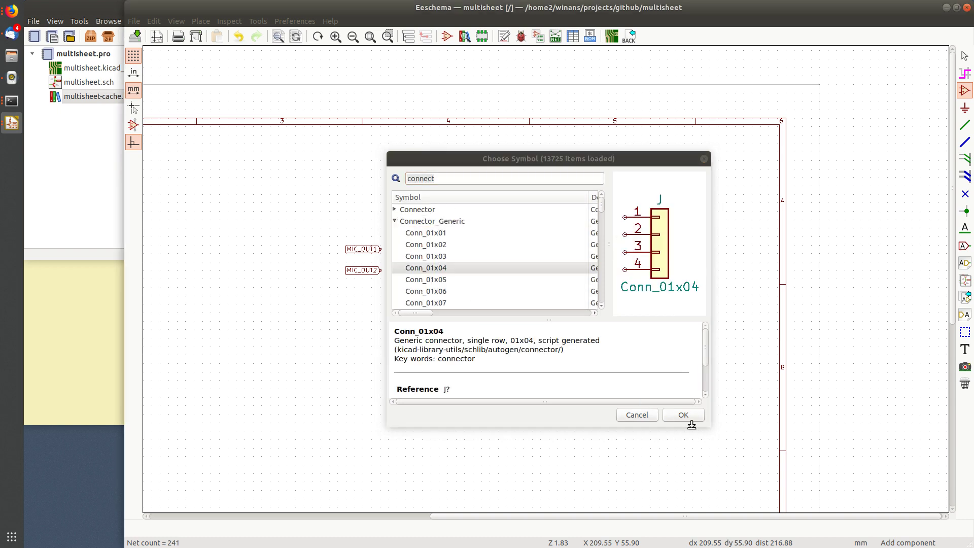
left_click(682, 416)
left_click(460, 256)
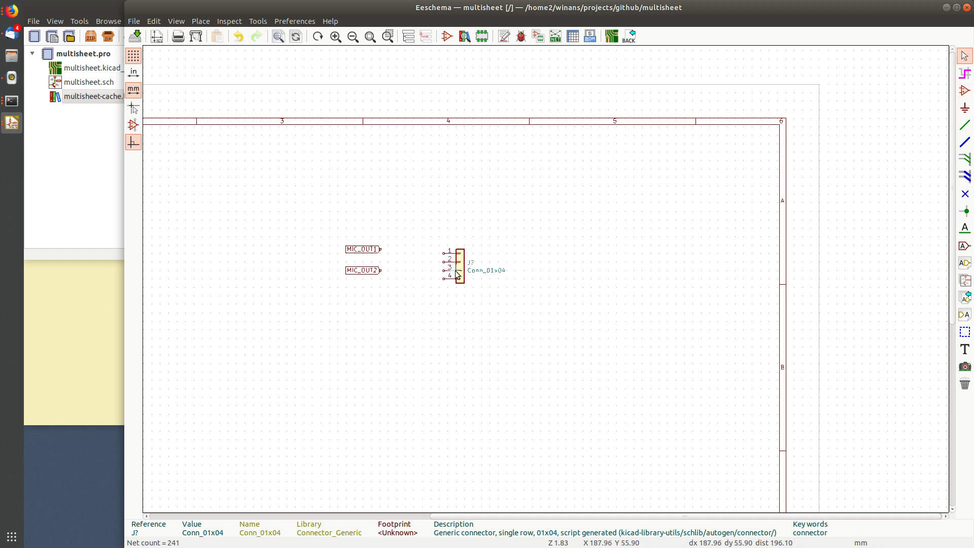
Move MIC_OUT1 and MIC_OUT2 so they stack just left of the connector pins.
scroll(411, 267, "up", 4)
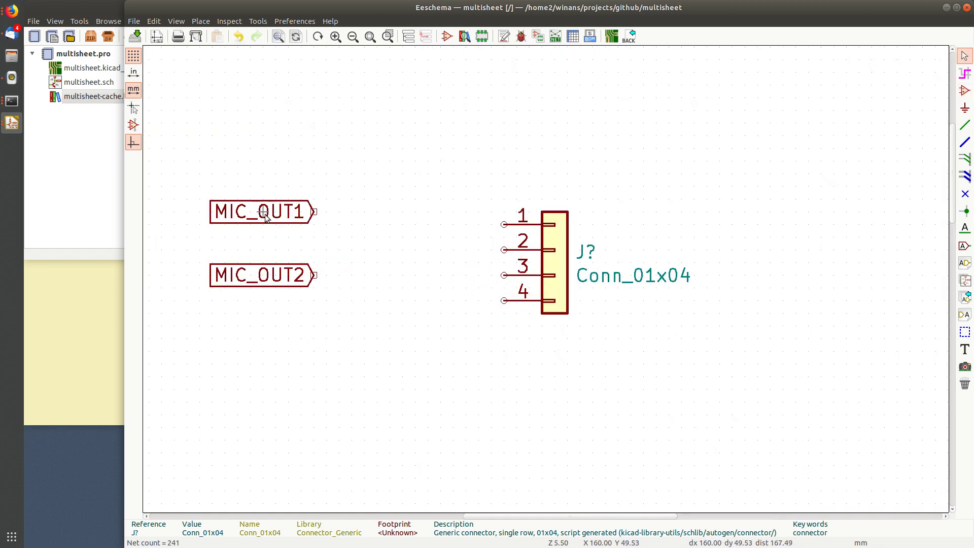
key("m")
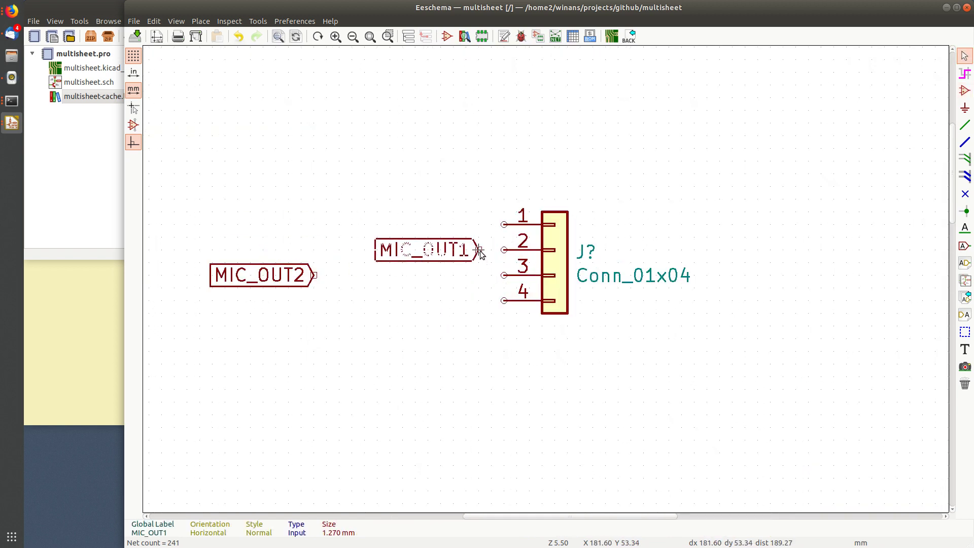
left_click(414, 249)
key("m")
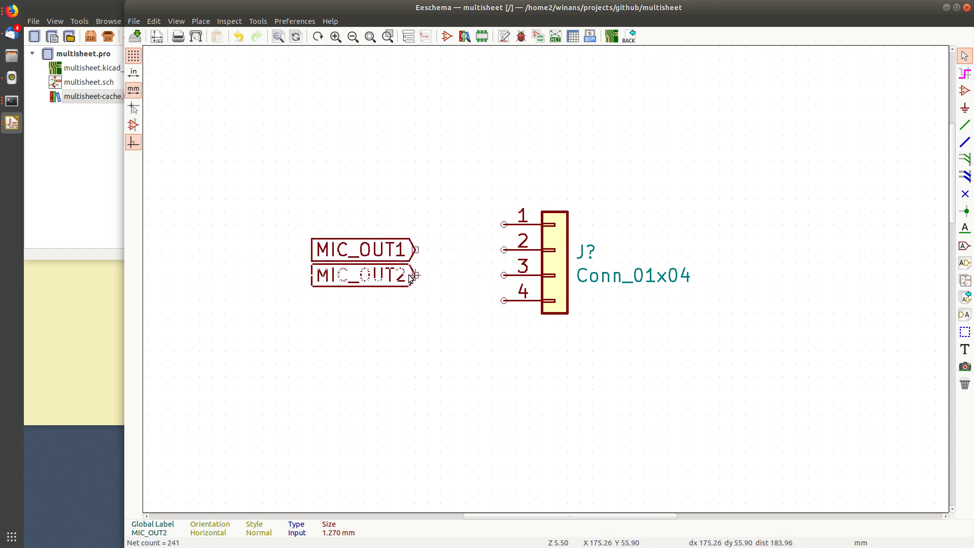
left_click(415, 274)
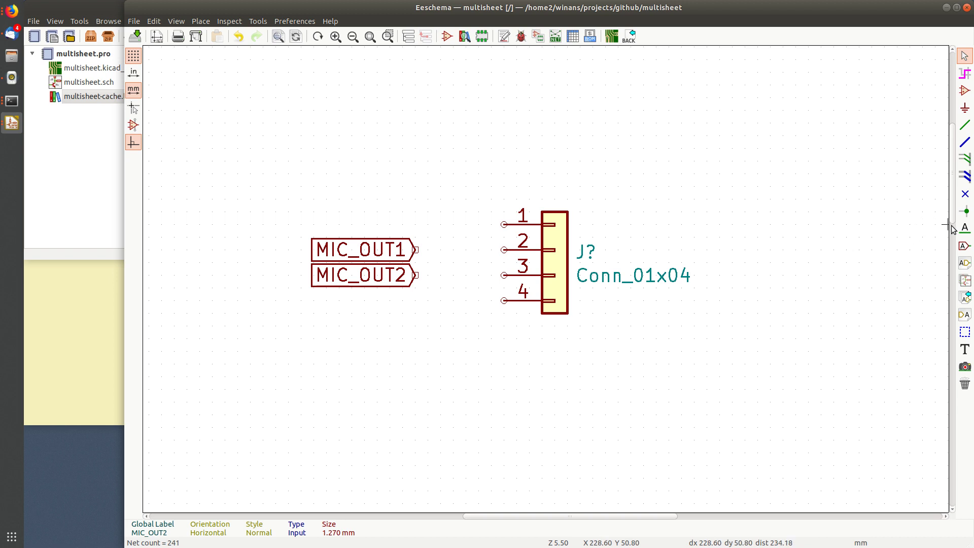
Wire connector pin 2 to MIC_OUT1 and pin 3 to MIC_OUT2, then save.
left_click(965, 124)
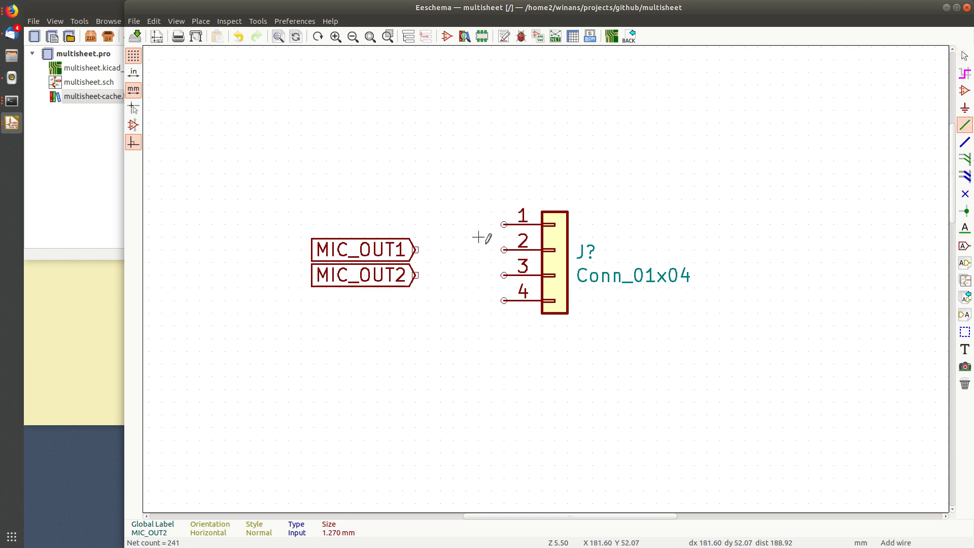
left_click(504, 249)
left_click(414, 249)
left_click(504, 275)
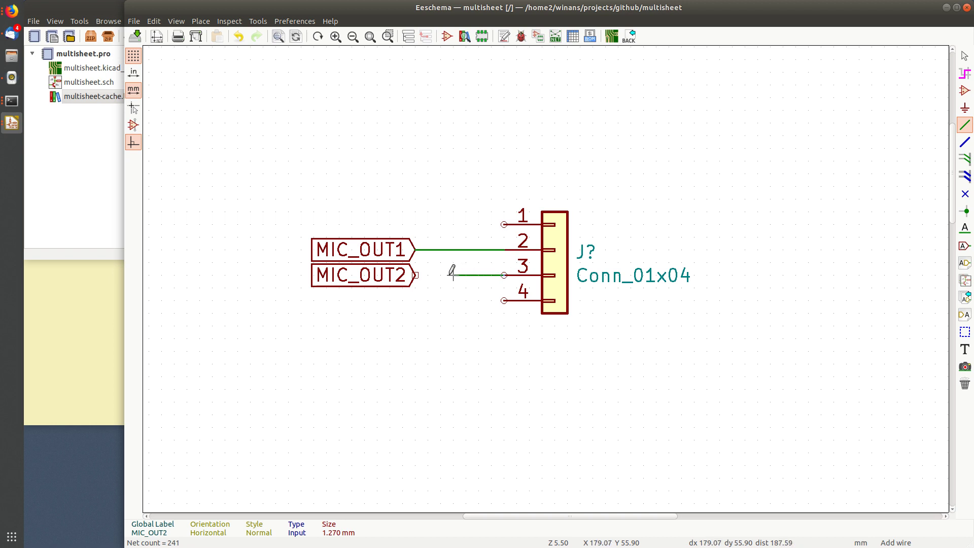
left_click(415, 275)
key("Escape")
mouse_move(377, 275)
left_mouse_down()
mouse_move(366, 282)
mouse_move(416, 387)
mouse_move(390, 109)
mouse_move(283, 84)
mouse_move(621, 315)
mouse_move(375, 394)
mouse_move(277, 276)
mouse_move(361, 275)
mouse_move(275, 274)
mouse_move(362, 276)
left_mouse_up()
key("ctrl+s")
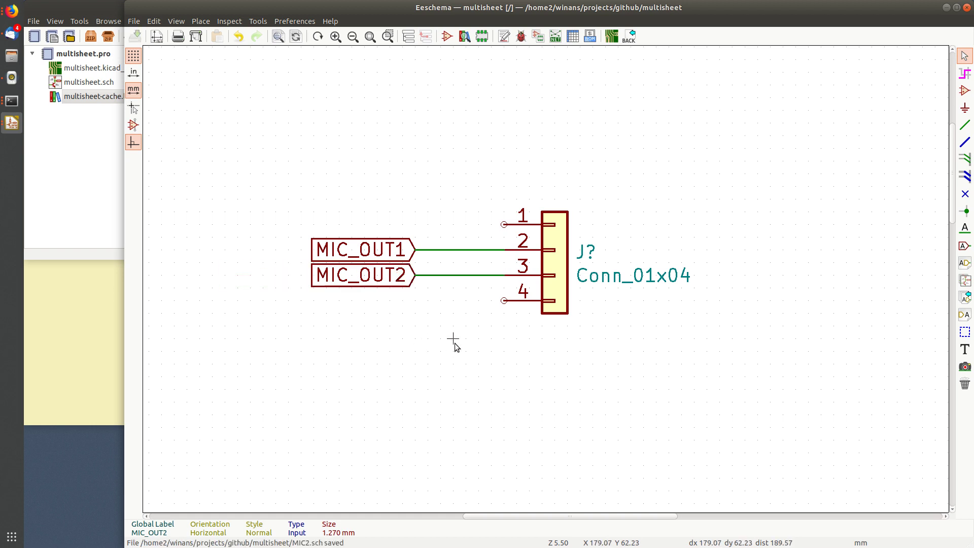
scroll(452, 397, "down", 2)
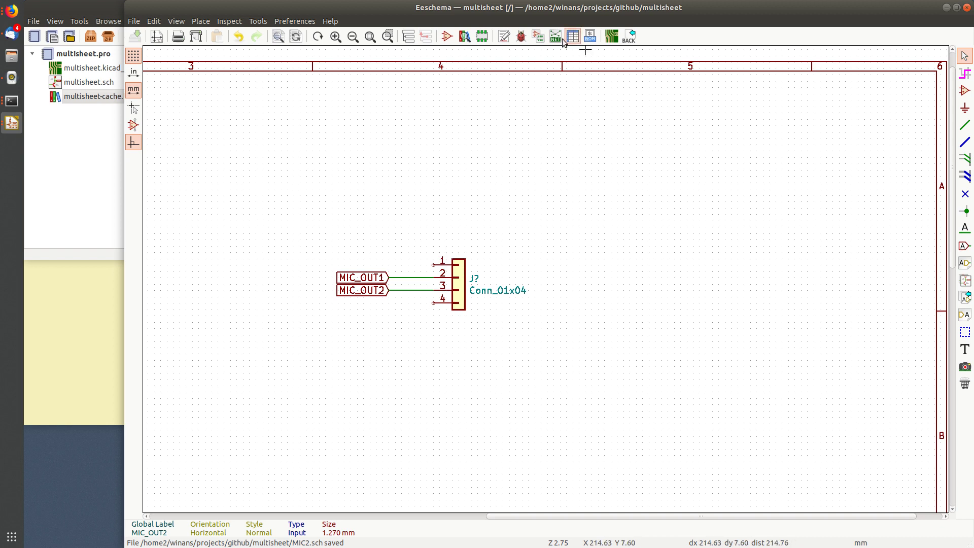
Clear old markers and rerun the electrical rules check.
left_click(521, 36)
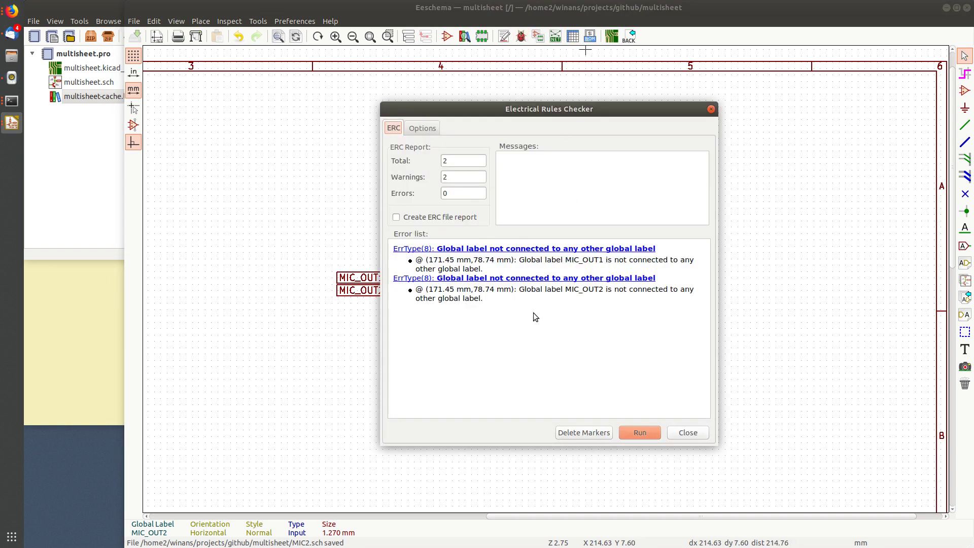
left_click(588, 433)
left_click(641, 432)
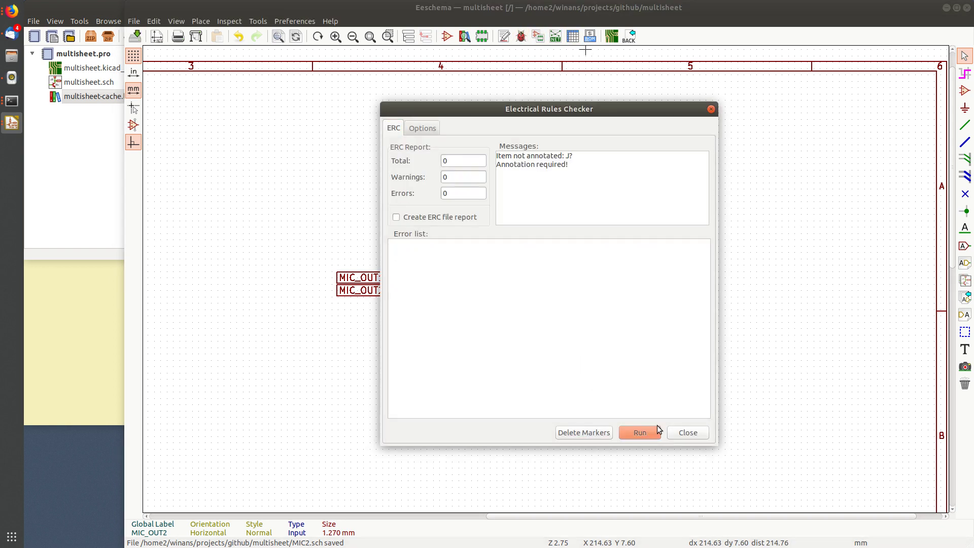
left_click(687, 432)
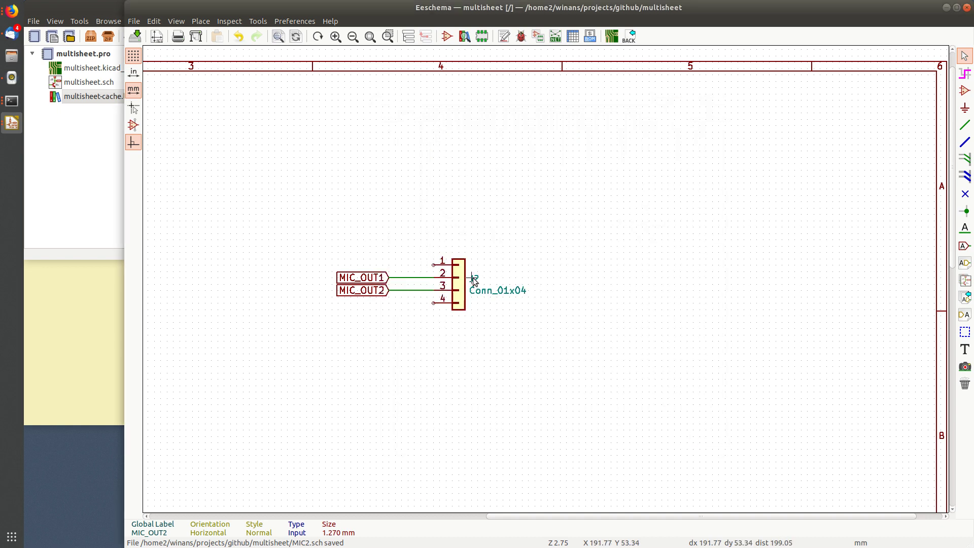
Rename the connector to J101 and rerun ERC, which flags unconnected pins 1 and 4.
double_click(473, 278)
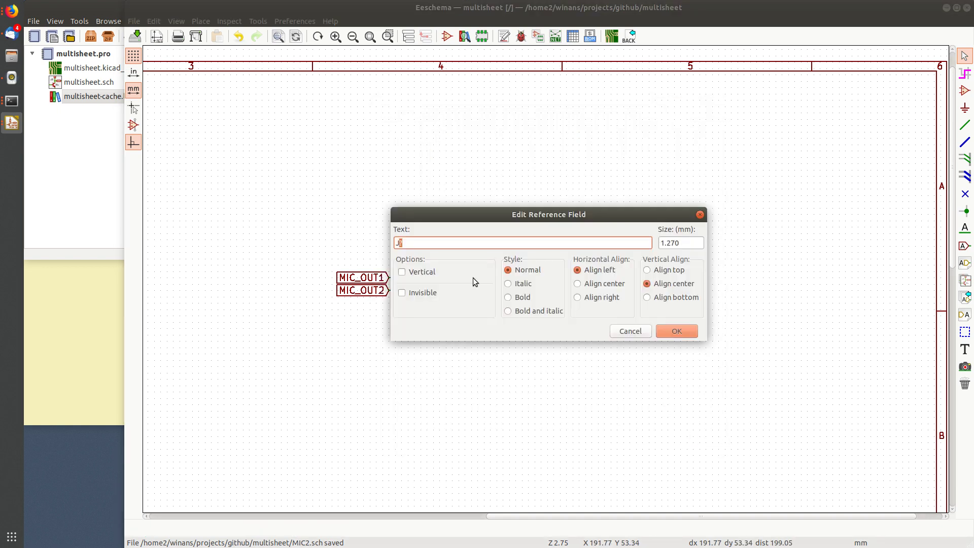
type("101")
key("Return")
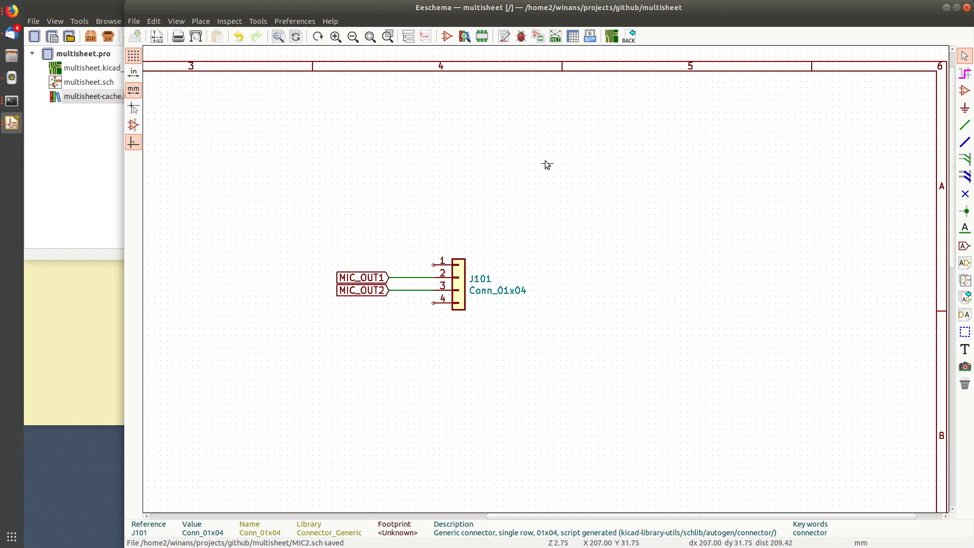
left_click(521, 36)
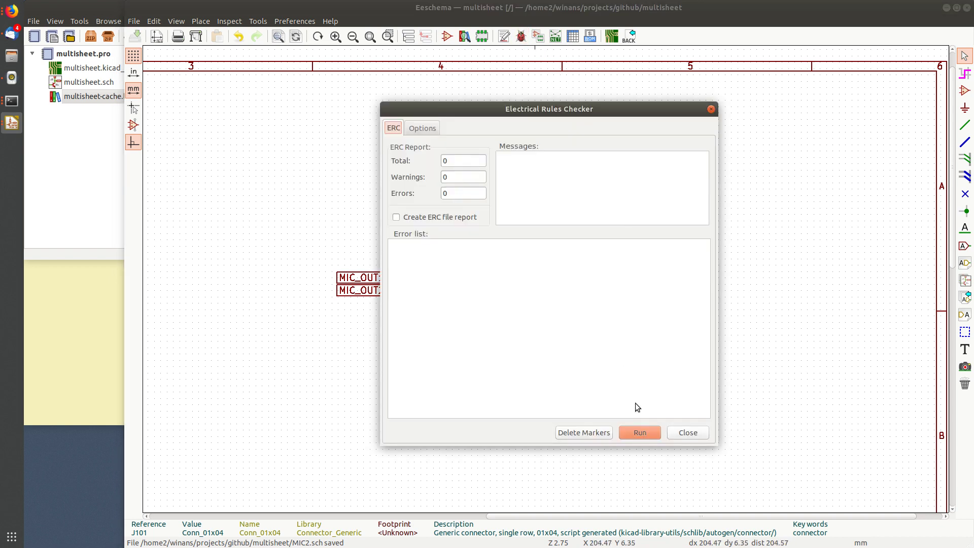
left_click(643, 433)
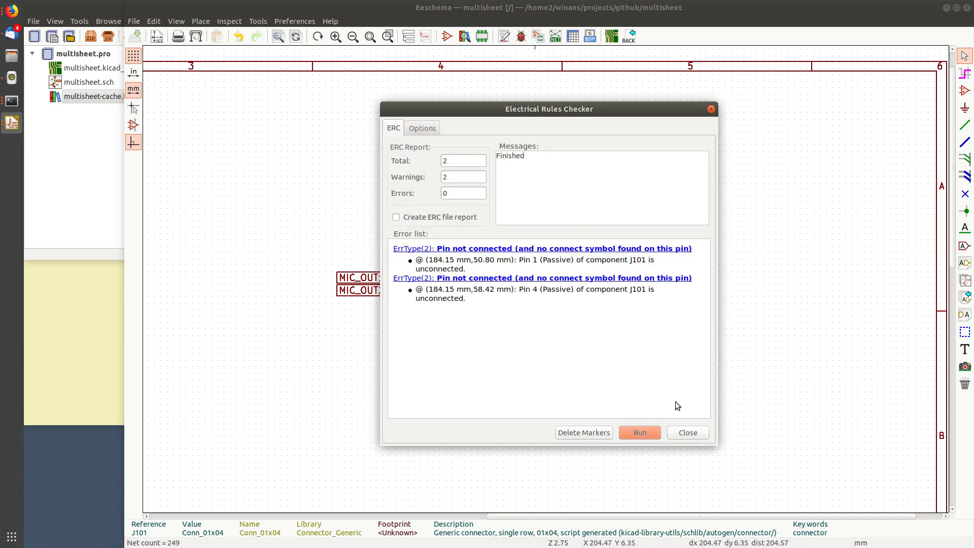
left_click(688, 432)
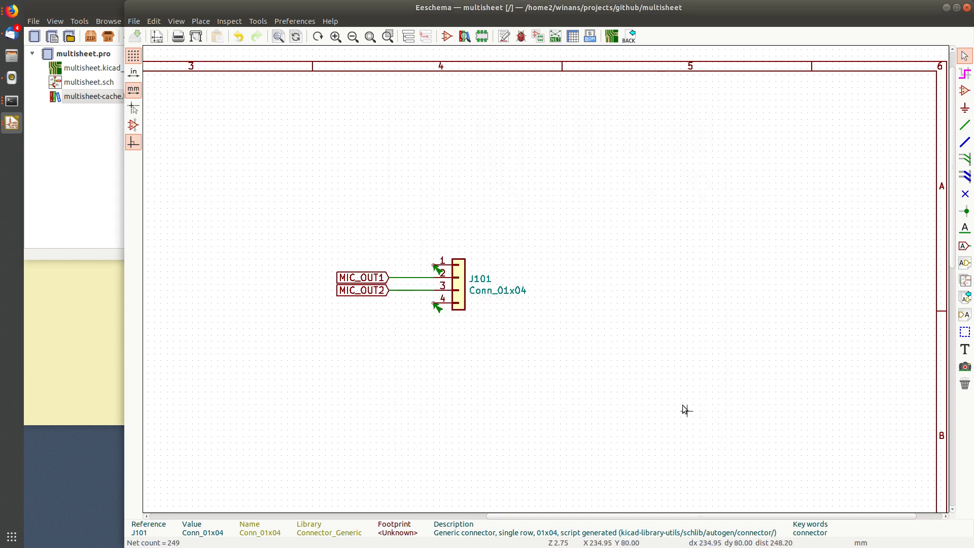
middle_click_drag(436, 307, 548, 325)
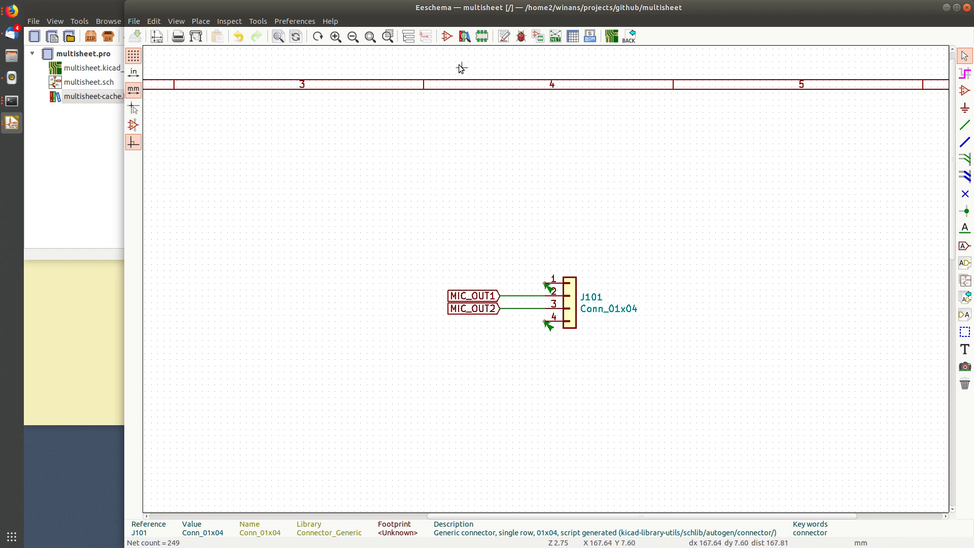
Enter the power sheet from the Navigator and block-copy its +12V and −12V rail symbols.
left_click(408, 36)
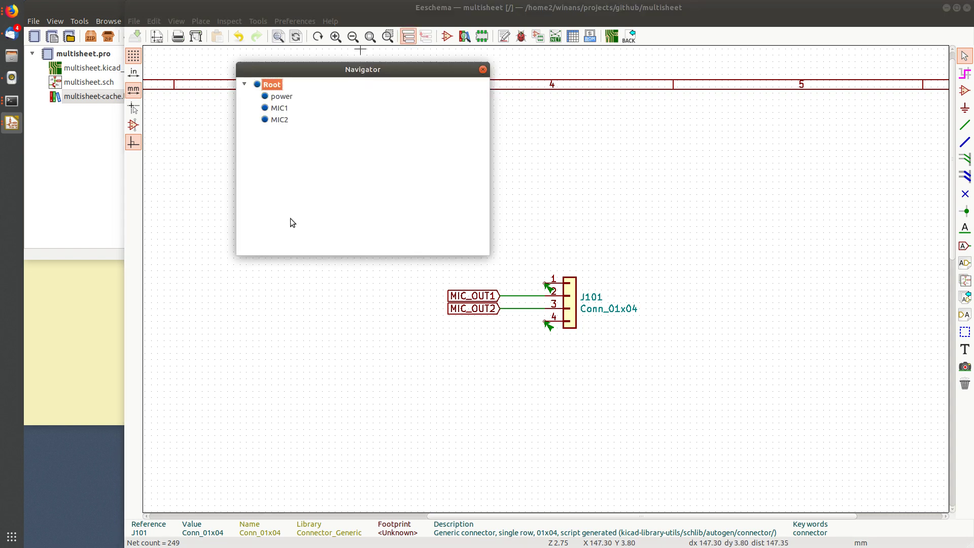
left_click(282, 96)
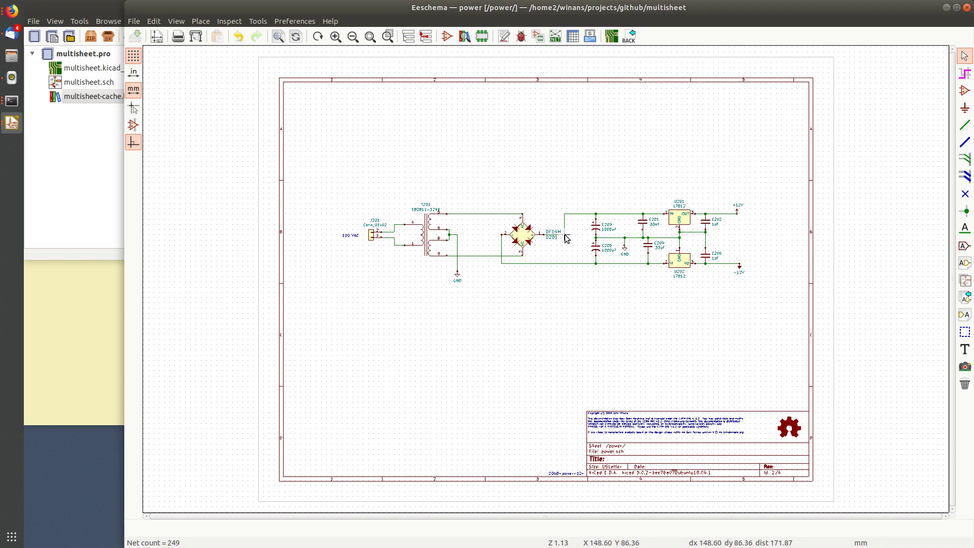
scroll(542, 278, "up", 4)
scroll(543, 278, "right", 10)
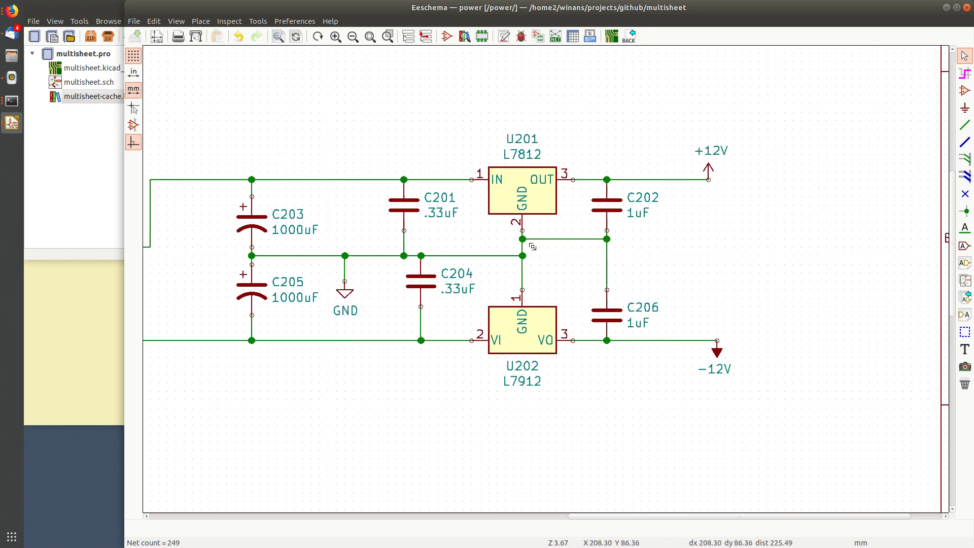
left_click_drag(746, 130, 619, 419)
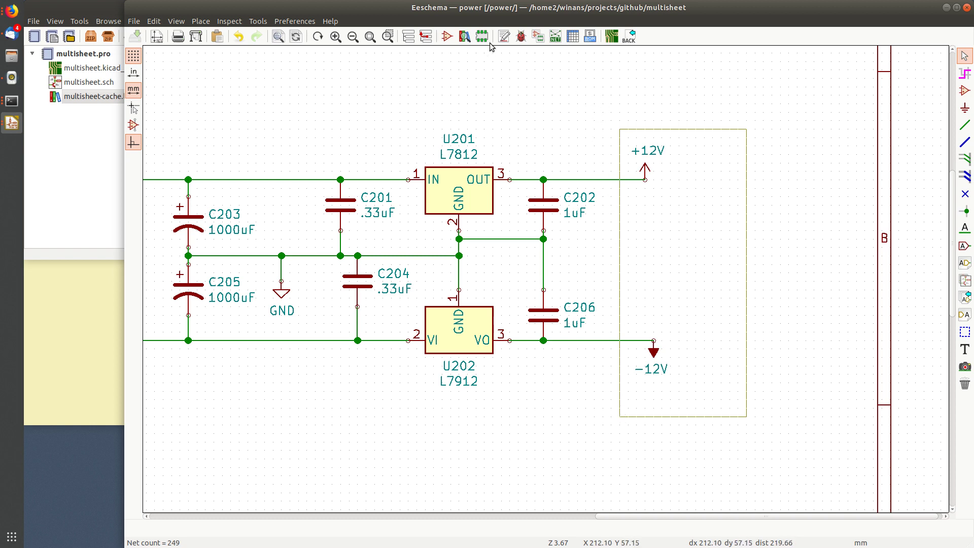
Paste the ±12V symbols onto the root sheet and delete the loose pasted wires.
key("alt+BackSpace")
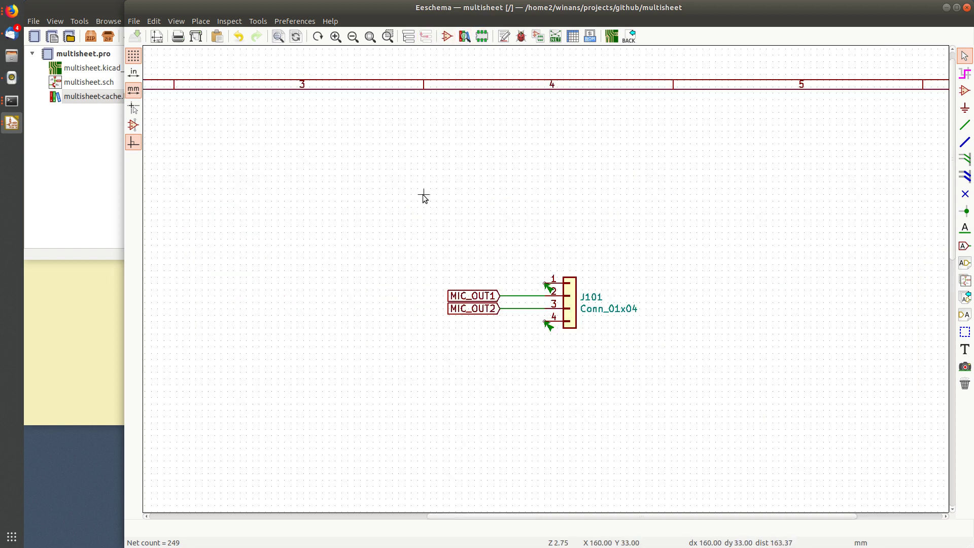
key("ctrl+v")
left_click(346, 421)
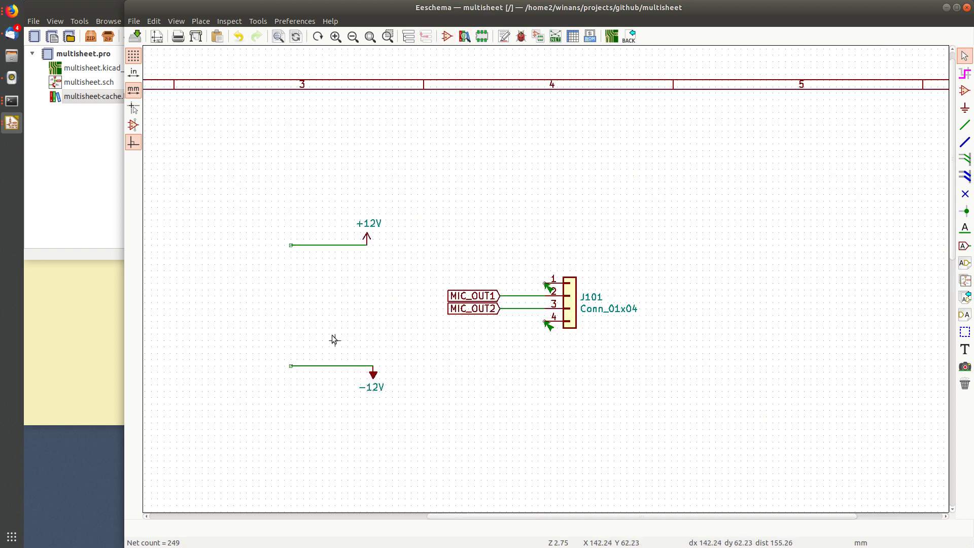
left_click_drag(260, 213, 324, 471)
key("Delete")
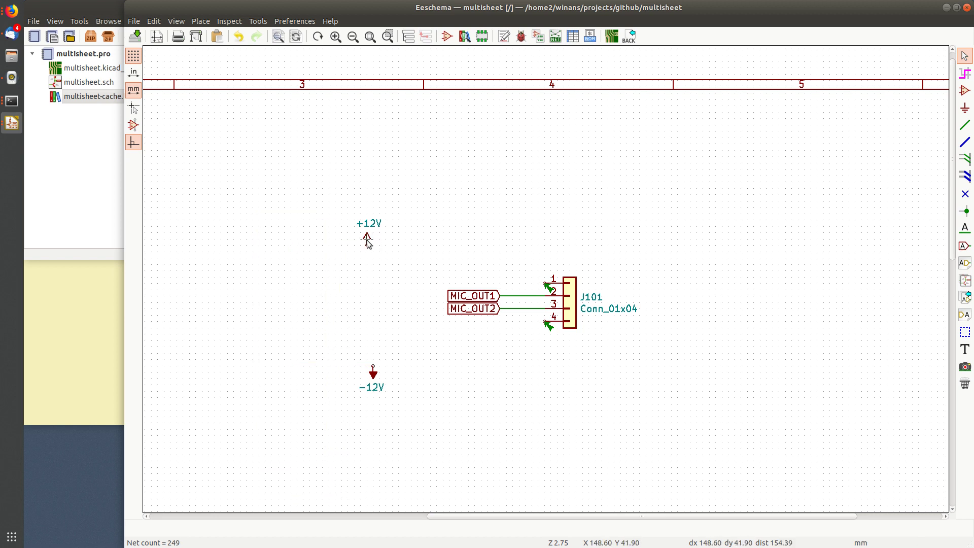
Place the supply symbols by J101 and wire +12V to pin 1 and −12V to pin 4.
left_click_drag(369, 243, 531, 281)
left_click(529, 281)
left_click_drag(372, 375, 532, 332)
scroll(539, 322, "up", 5)
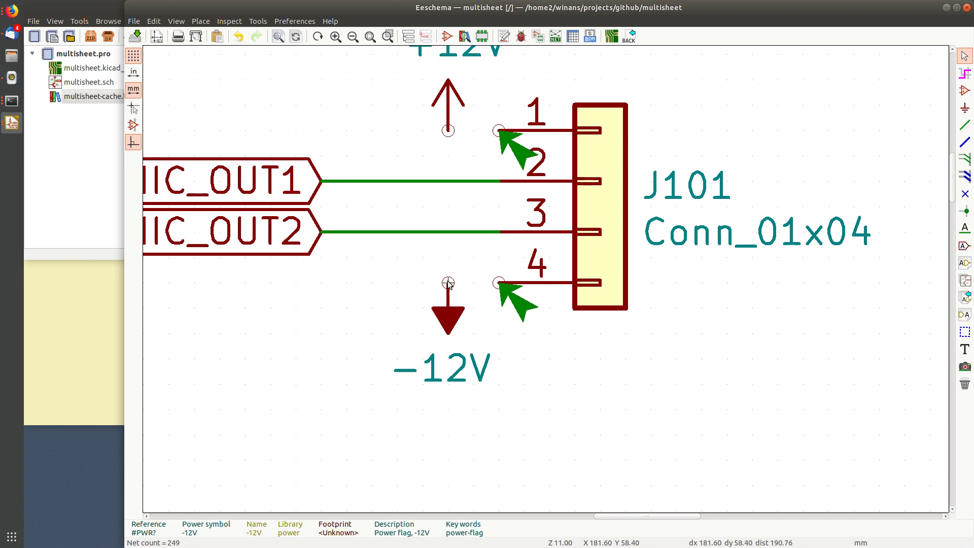
key("w")
left_click(500, 283)
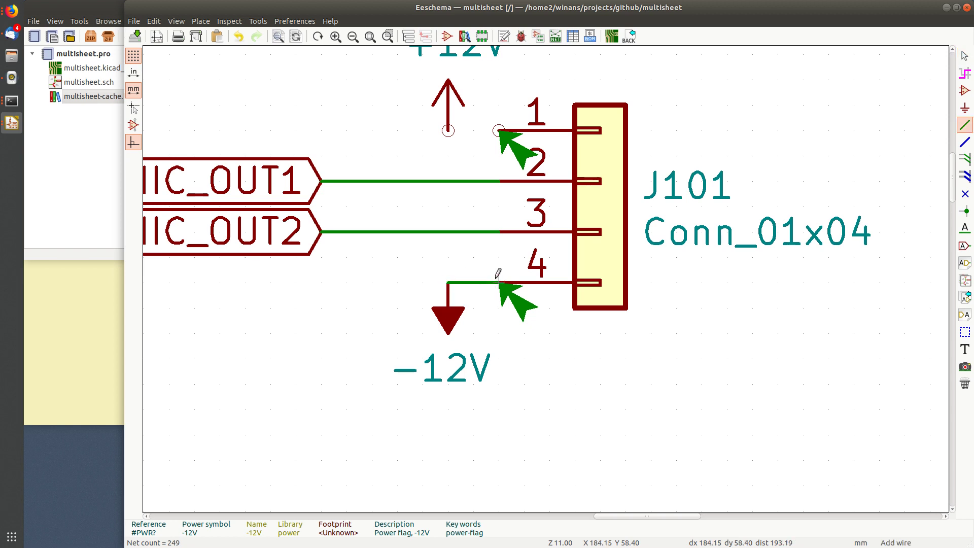
left_click(448, 130)
key("Escape")
Save the schematic, clear old markers and rerun the electrical rules check.
key("ctrl+s")
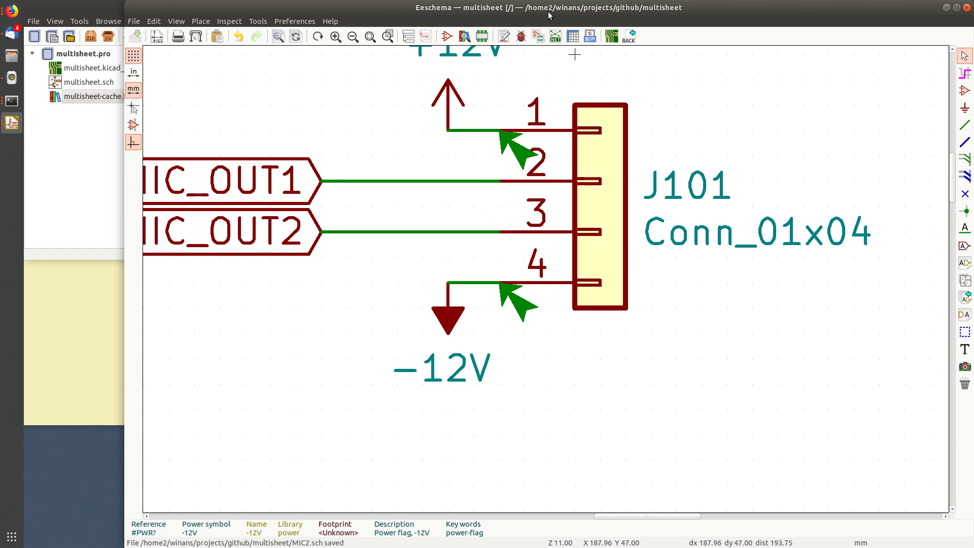
left_click(521, 36)
left_click(588, 434)
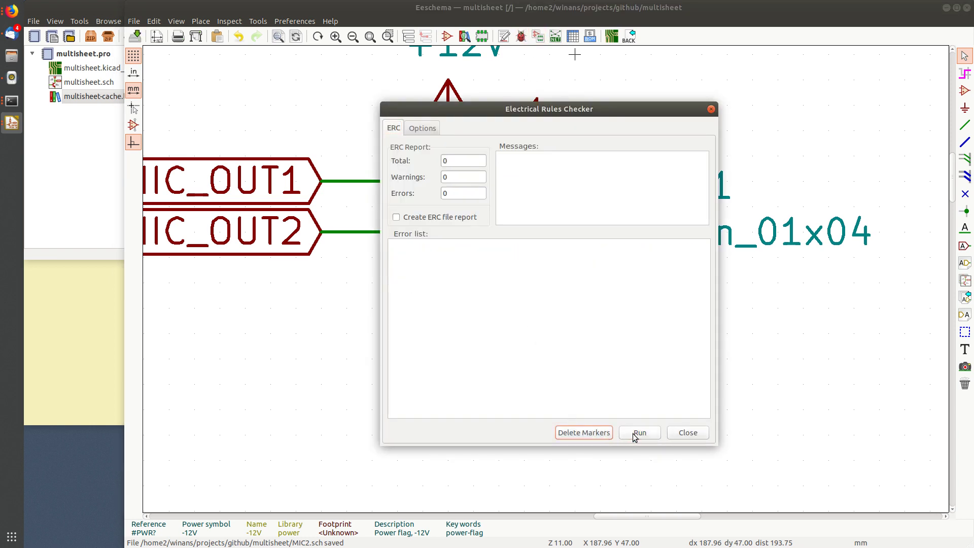
left_click(638, 433)
left_click(688, 433)
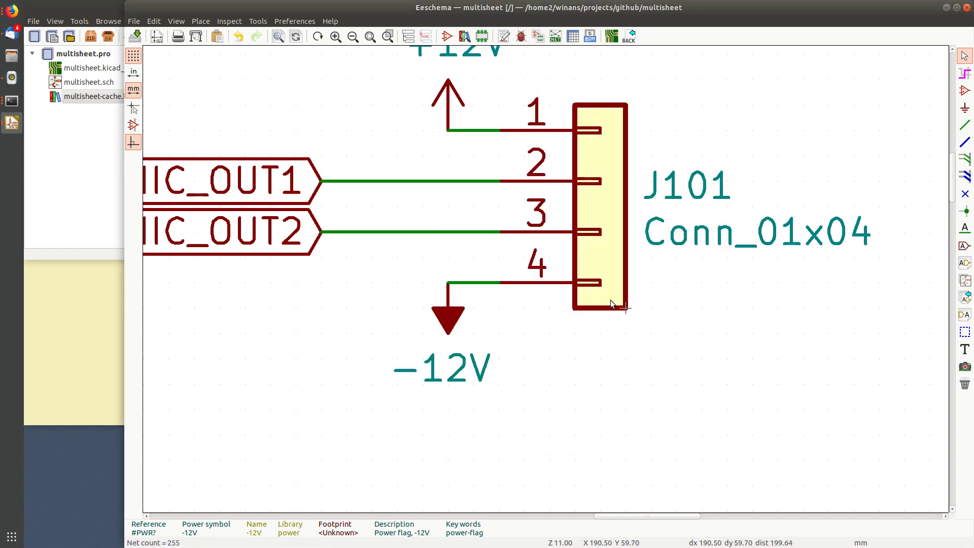
scroll(545, 282, "down", 5)
scroll(542, 278, "down", 2)
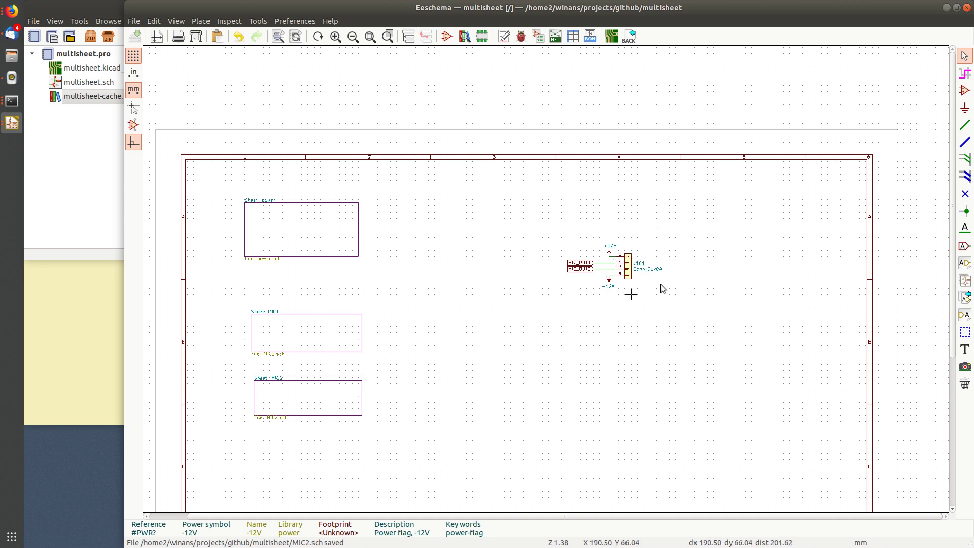
Pan across the root sheet toward its lower area and title block.
middle_click_drag(591, 322, 576, 263)
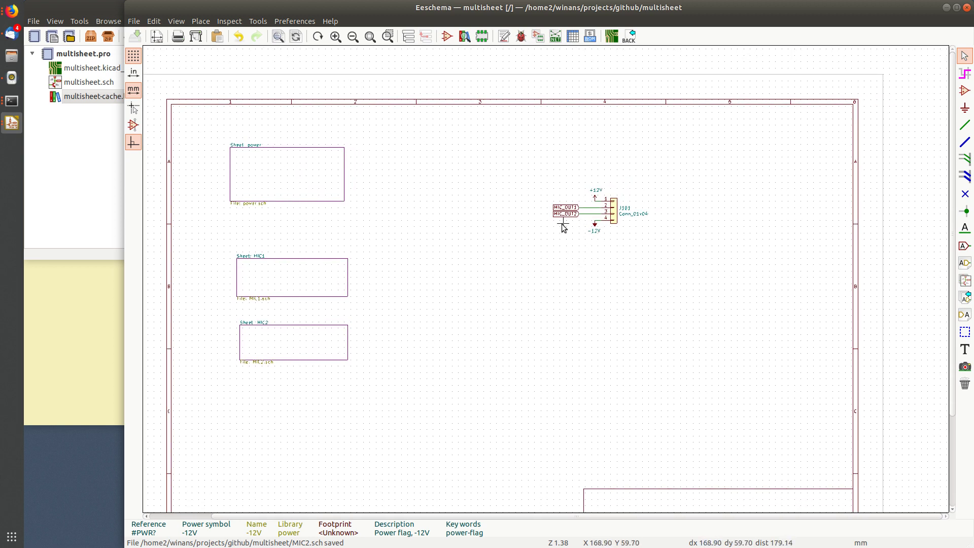
middle_click_drag(599, 259, 578, 205)
middle_click_drag(626, 314, 598, 221)
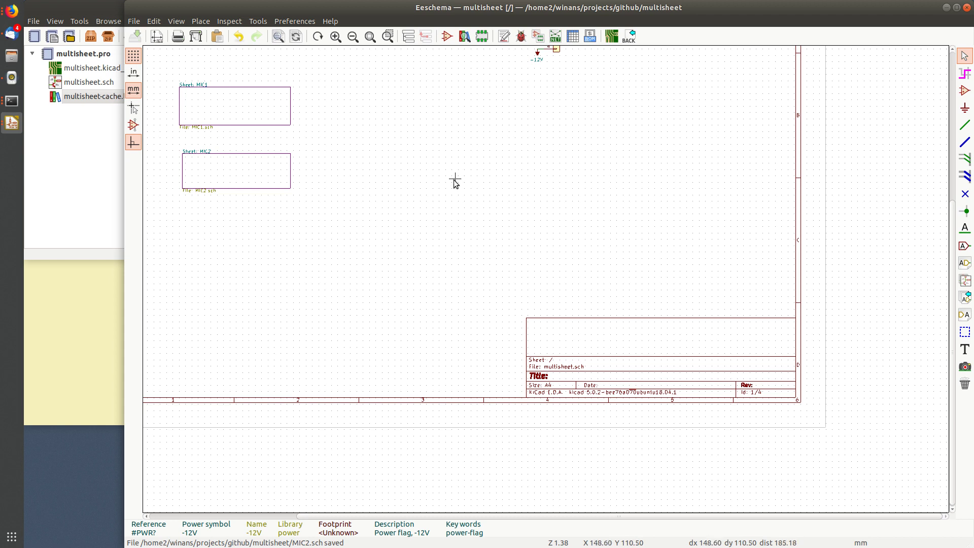
middle_click_drag(346, 123, 371, 266)
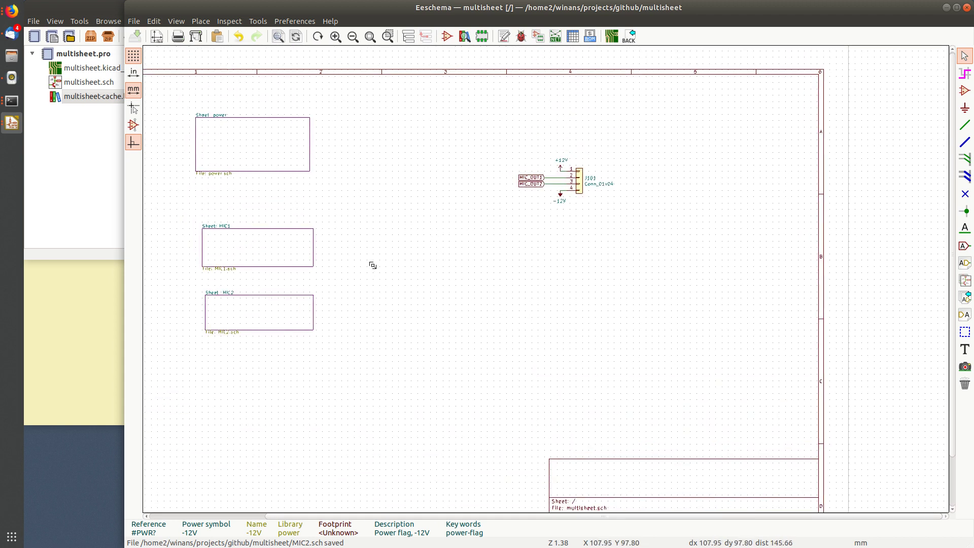
Enter the power sheet and block-copy its copyright text and gear logo.
left_click(409, 36)
left_click(282, 95)
scroll(622, 284, "down", 4)
scroll(553, 304, "up", 5)
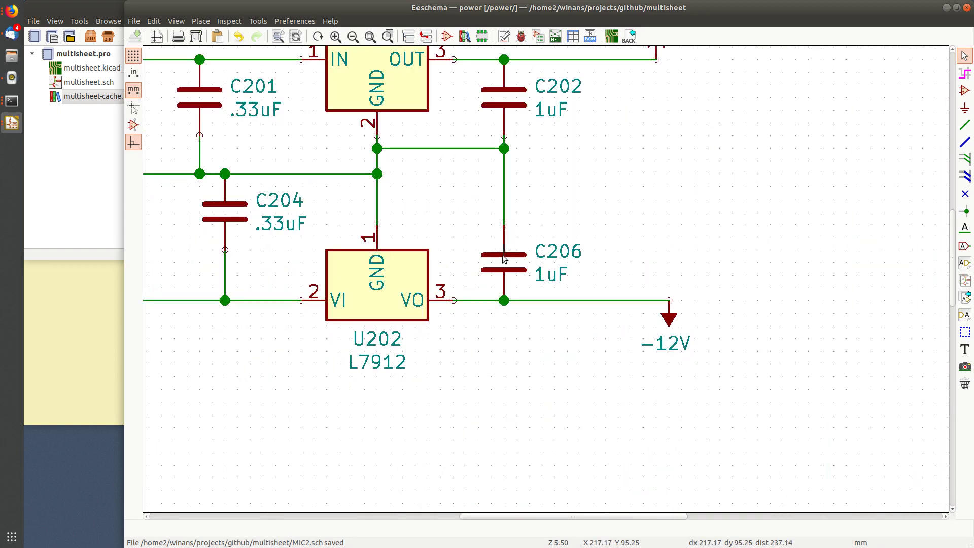
left_click(504, 263)
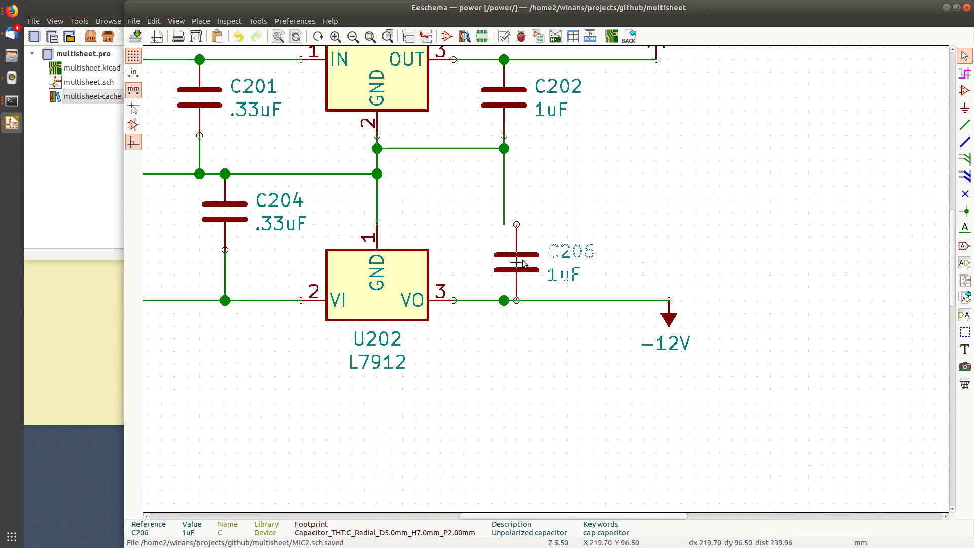
scroll(543, 278, "down", 4)
scroll(303, 198, "down", 3, "shift")
left_click_drag(302, 196, 618, 270)
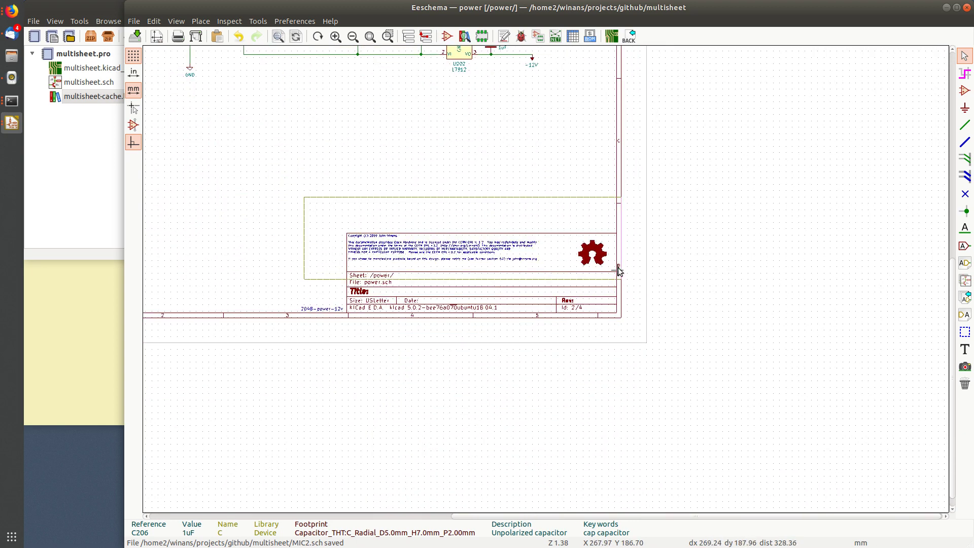
Paste the copyright and logo block above the root title block and save.
left_click(426, 36)
scroll(654, 351, "up", 1)
scroll(363, 234, "up", 3)
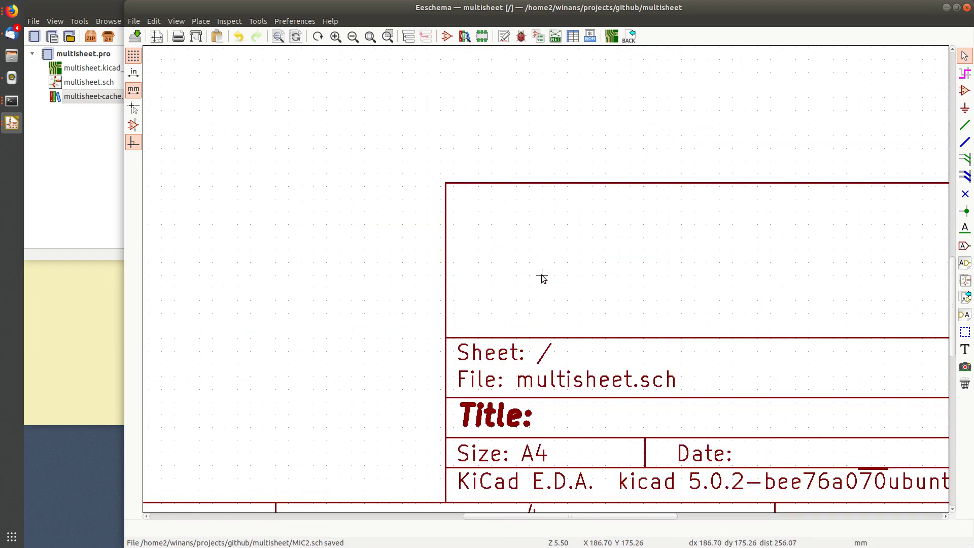
scroll(541, 278, "down", 1)
key("ctrl+v")
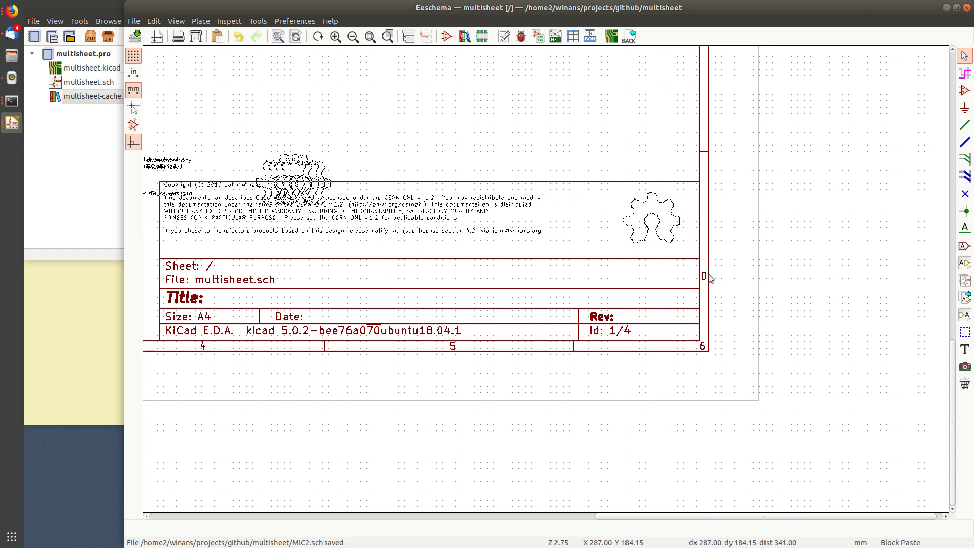
left_click(709, 280)
middle_click_drag(396, 307, 561, 296)
key("ctrl+s")
middle_click_drag(270, 245, 319, 299)
Set the root title block: date 2019-03-29 and Rev 1 exported, title 'Dual Mic Preamp', company 'gihub url goes here'.
left_click(157, 37)
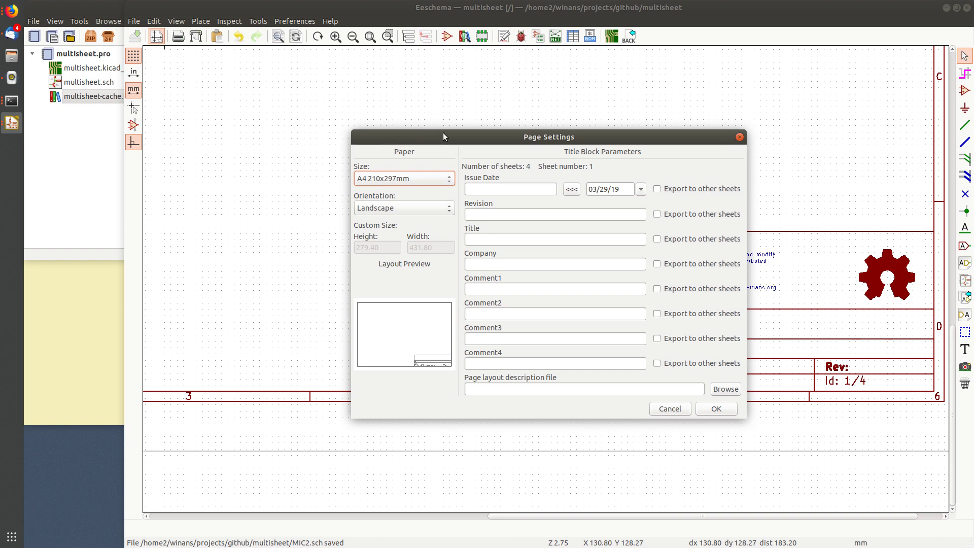
left_click_drag(443, 133, 297, 85)
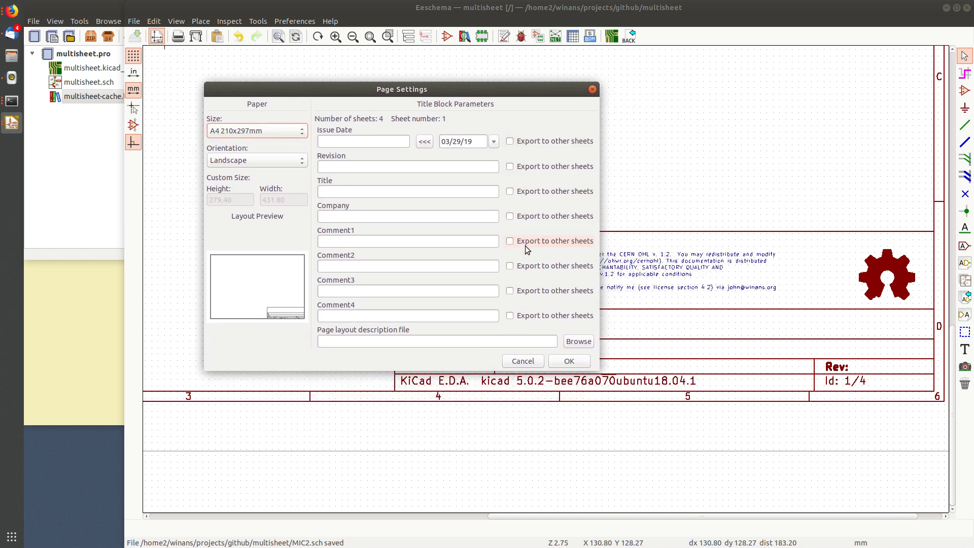
left_click(425, 141)
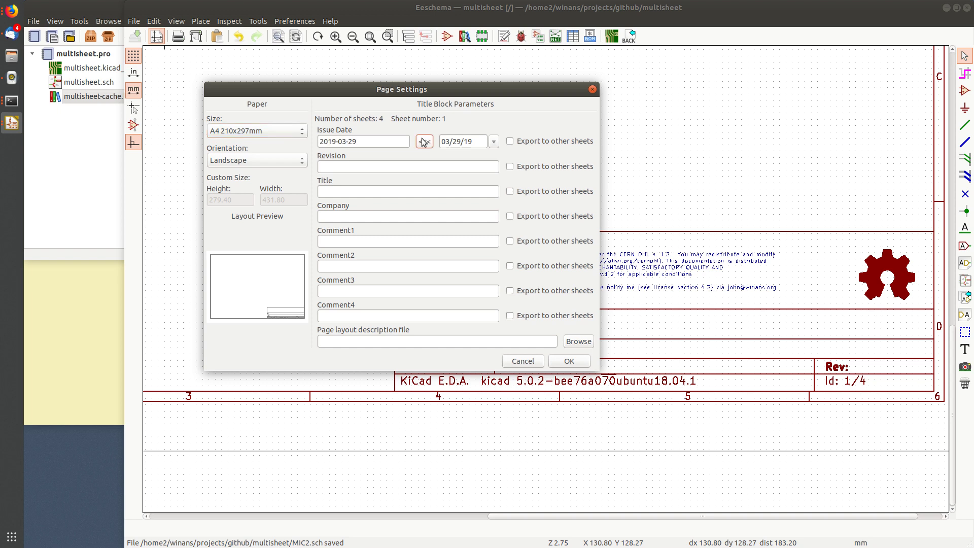
left_click(511, 141)
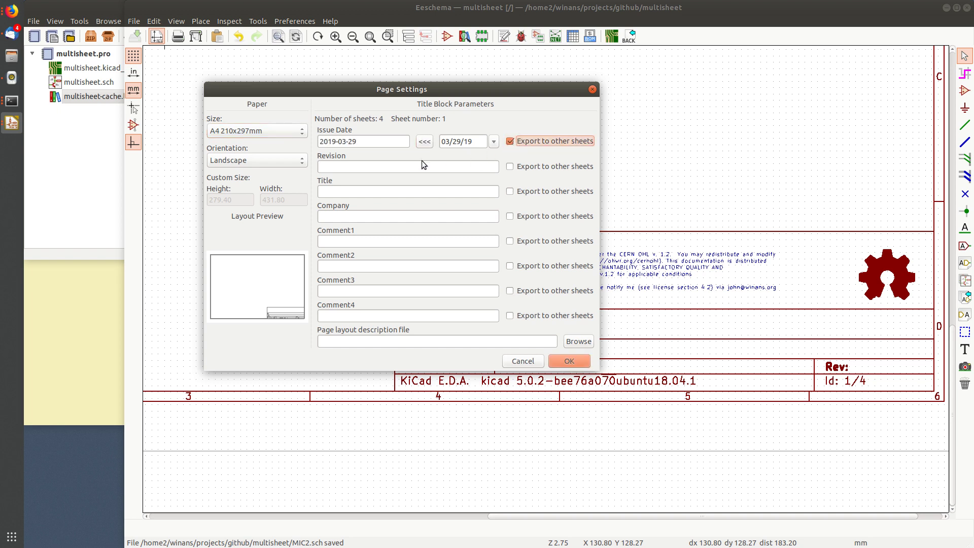
left_click(369, 169)
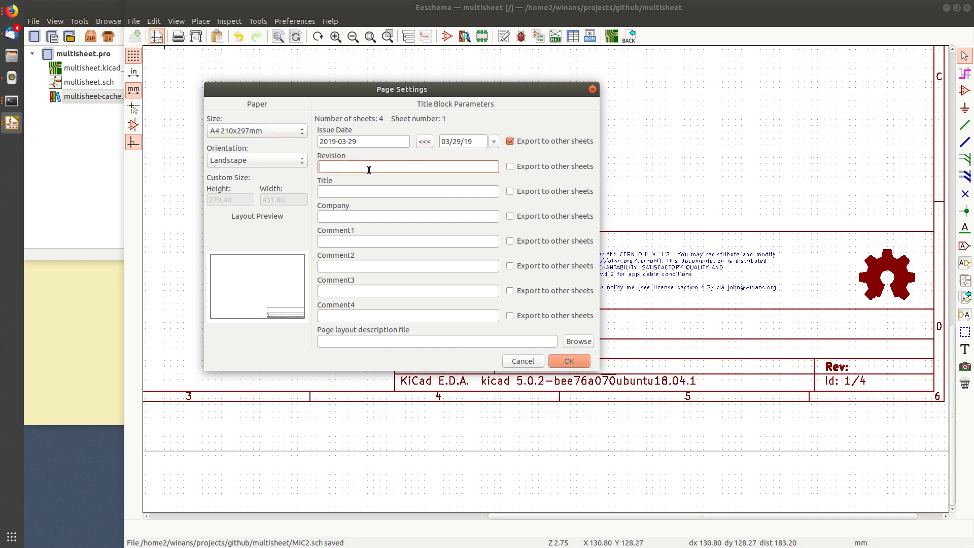
left_click(509, 168)
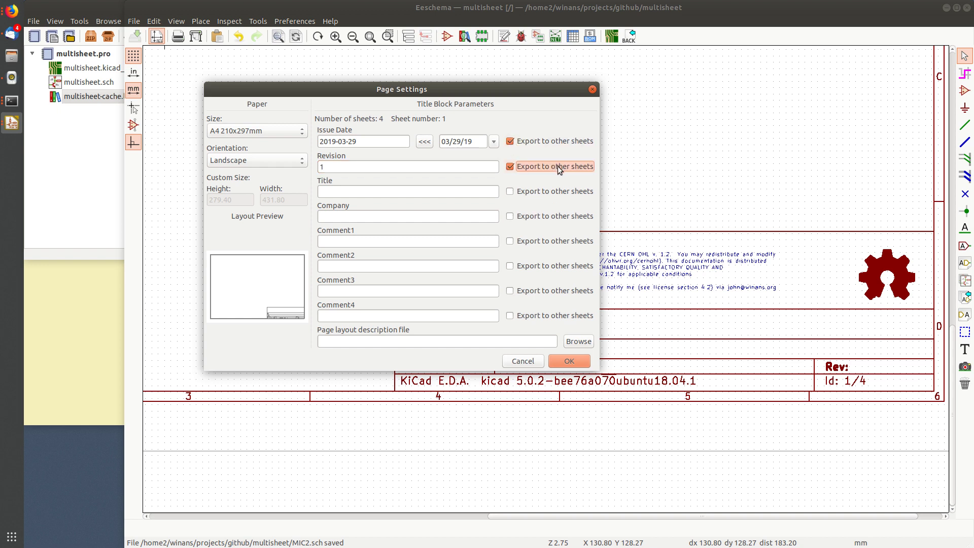
left_click(354, 193)
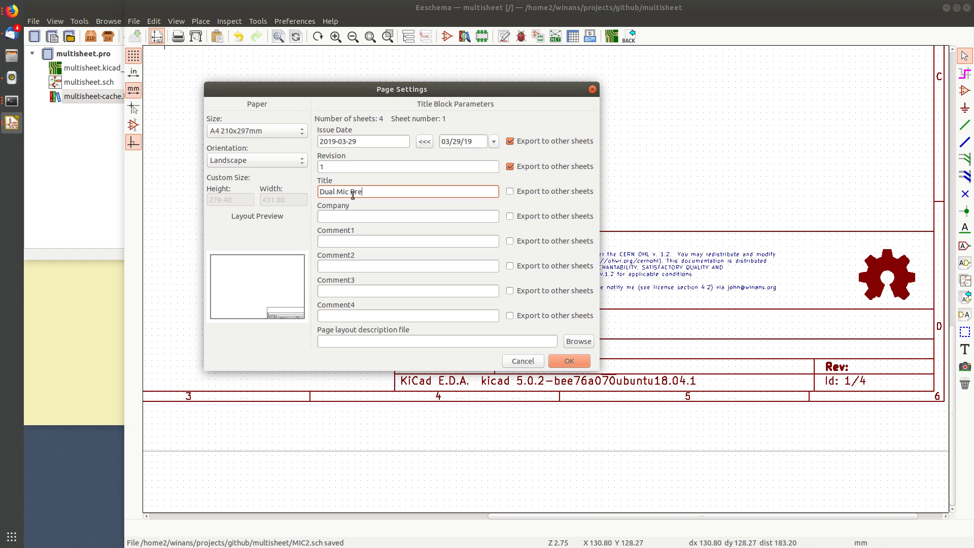
left_click(376, 219)
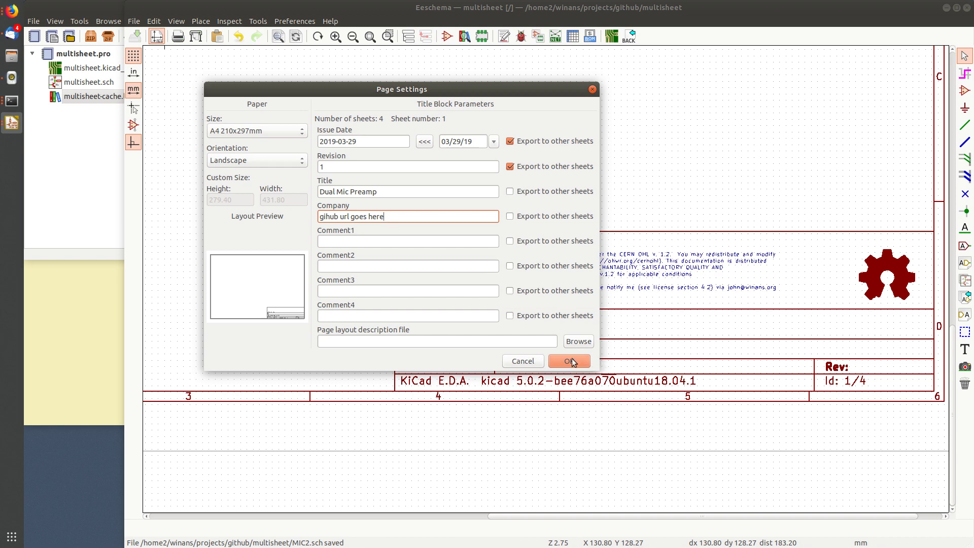
left_click(571, 362)
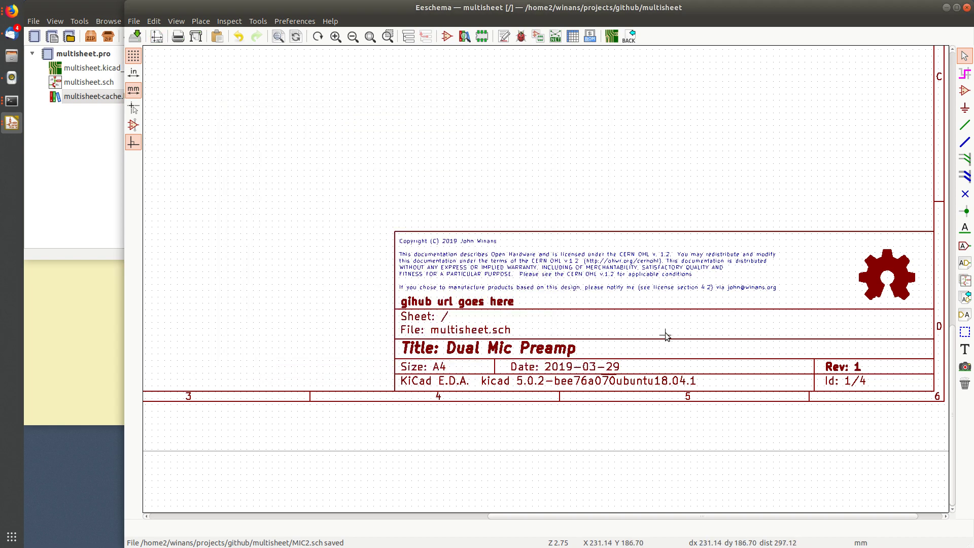
scroll(535, 327, "down", 2)
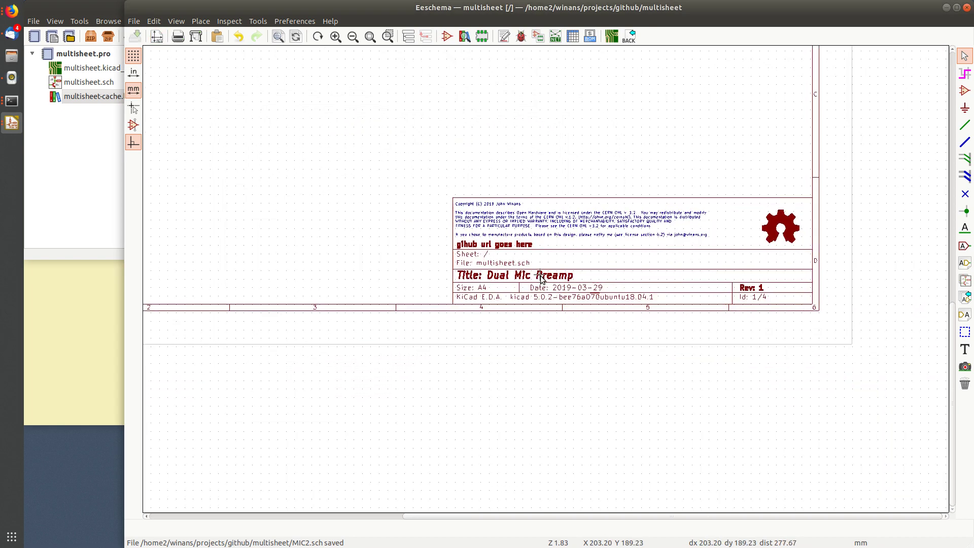
Check the power sheet's title block shows 2019-03-29 and Rev 1 but no title, then return to root.
scroll(540, 278, "down", 2)
middle_click_drag(510, 215, 500, 278)
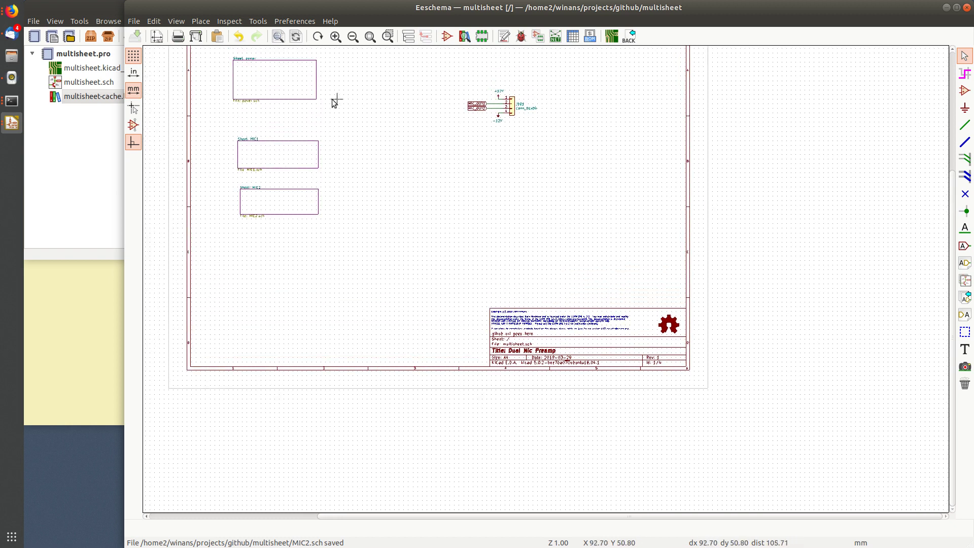
double_click(290, 85)
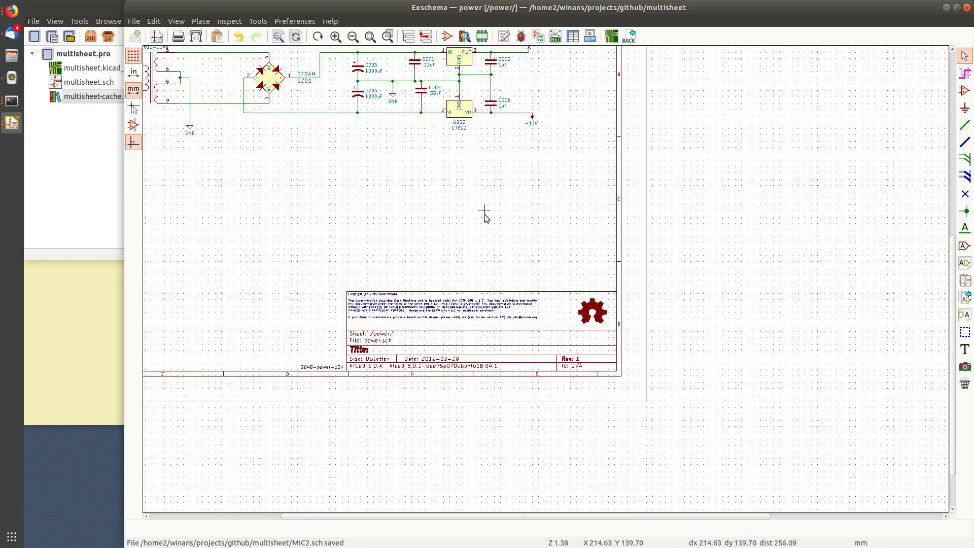
scroll(404, 349, "up", 3)
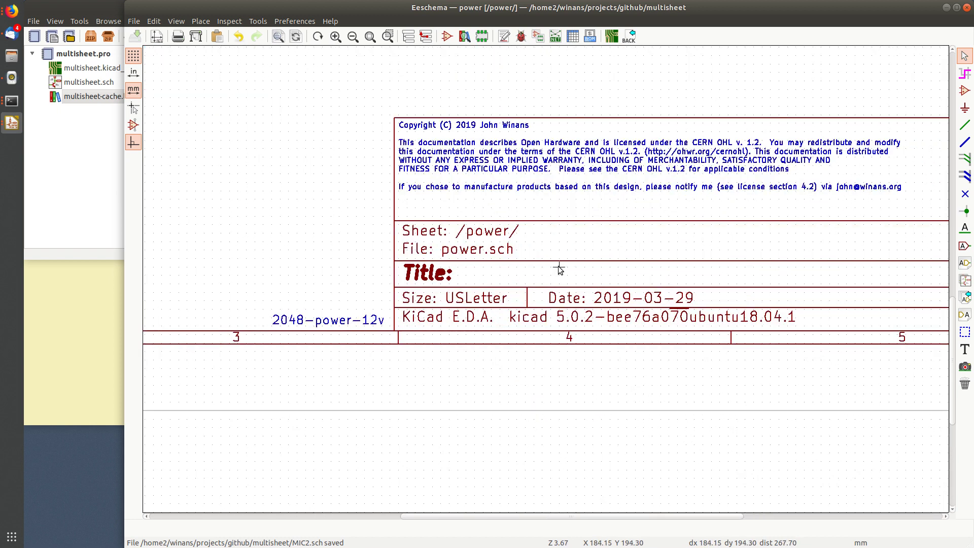
scroll(572, 261, "down", 2)
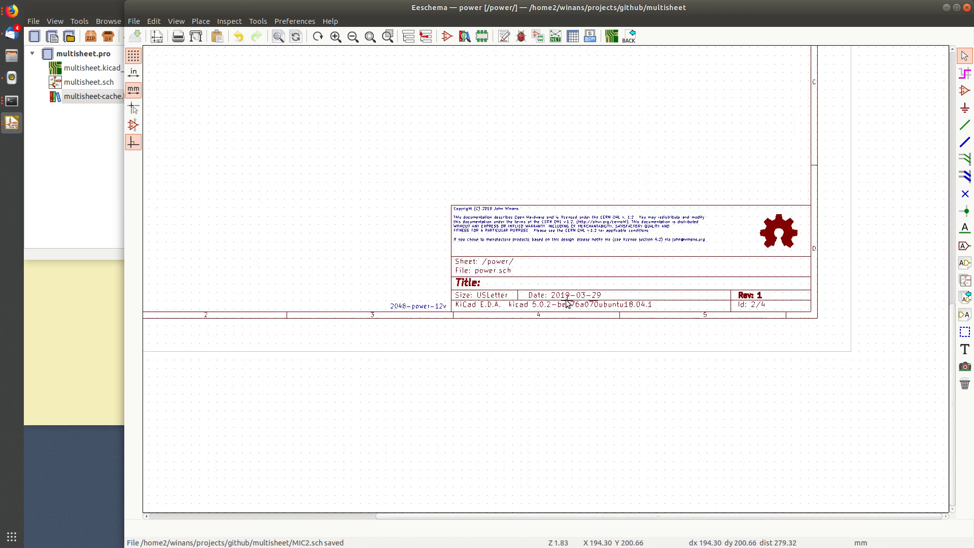
scroll(567, 303, "up", 1)
scroll(545, 279, "down", 1)
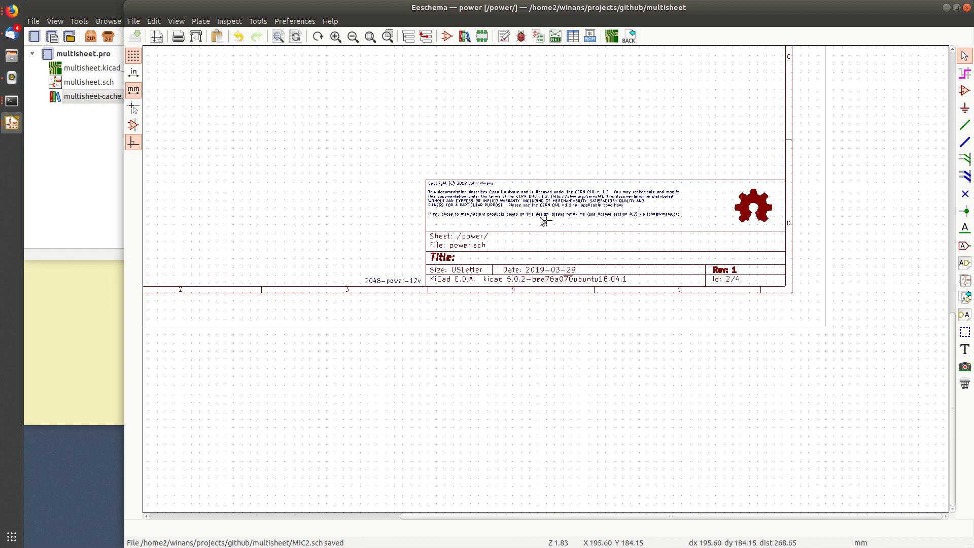
left_click(156, 36)
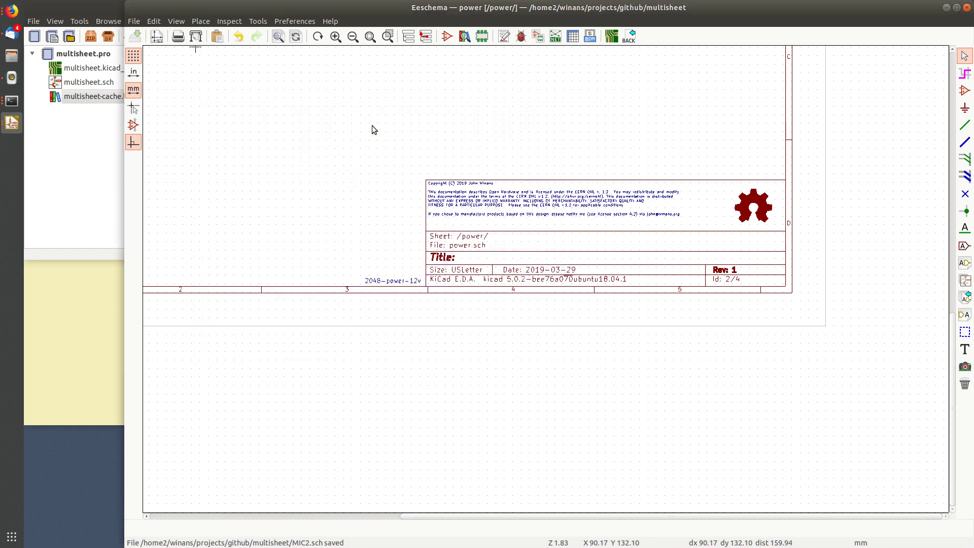
left_click(425, 36)
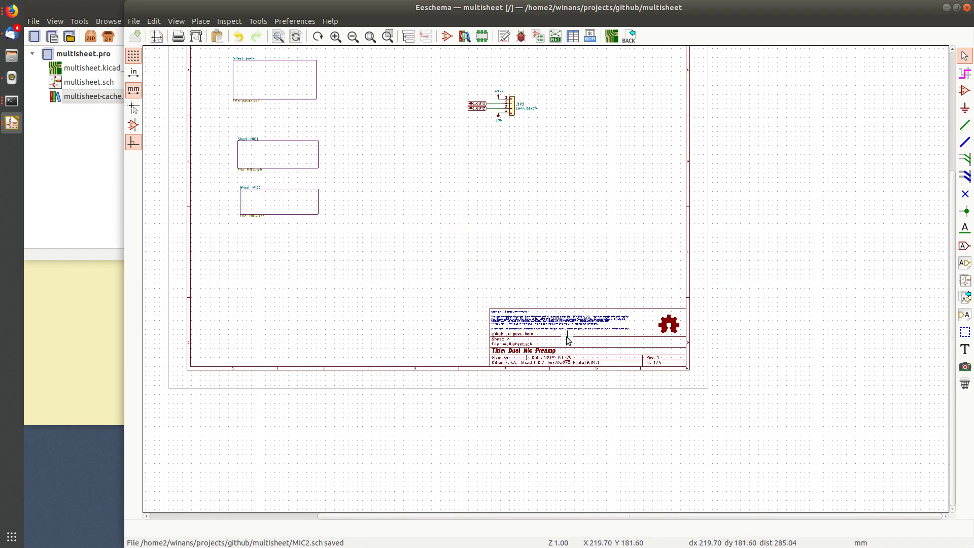
In the root Page Settings, export revision, title and company to all other sheets.
left_click(156, 36)
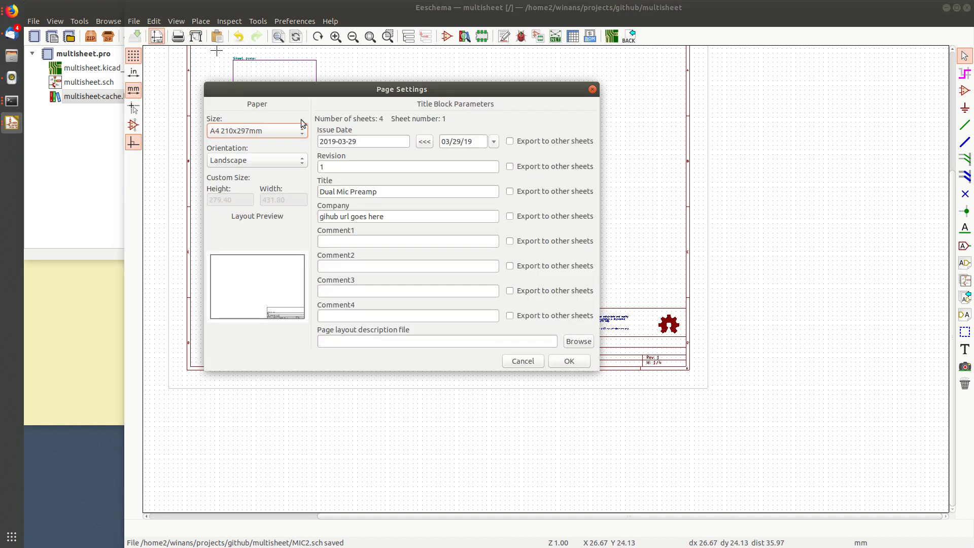
left_click(510, 166)
left_click(510, 191)
left_click(510, 216)
left_click(572, 359)
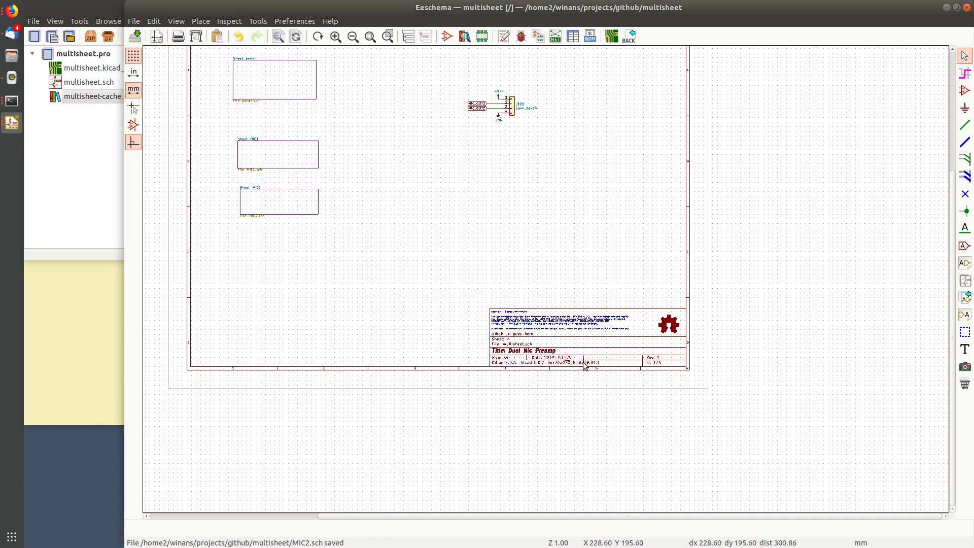
Confirm the power sheet now reads Dual Mic Preamp, then return to the full root view.
double_click(274, 89)
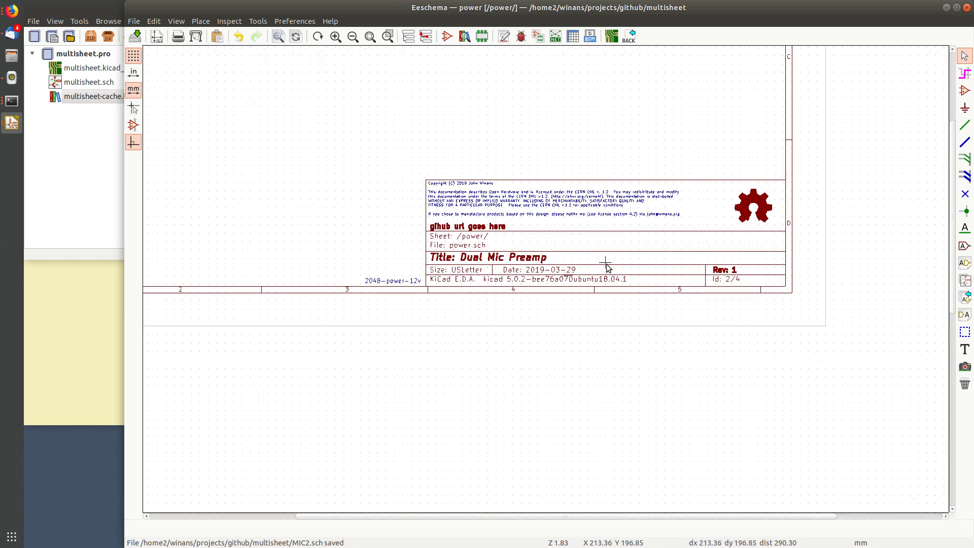
left_click(425, 36)
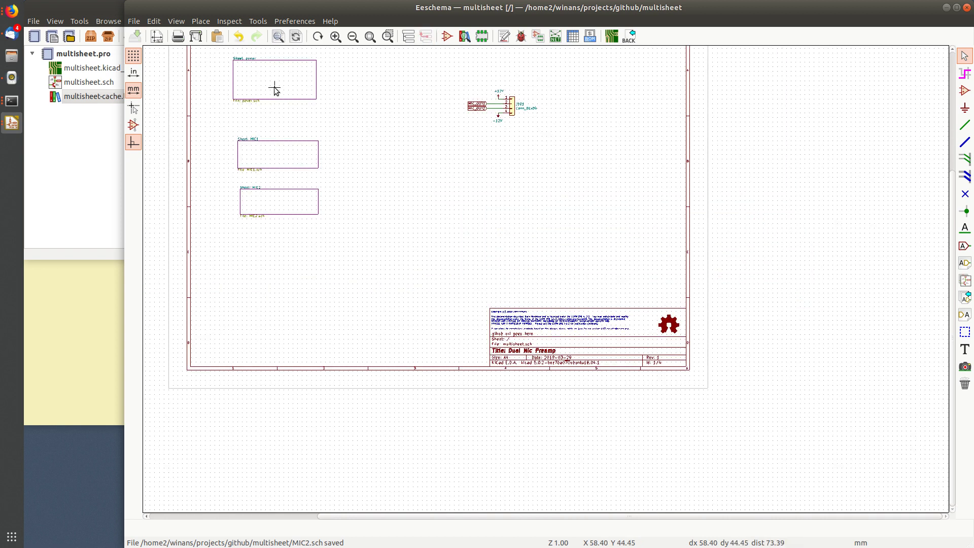
key("Home")
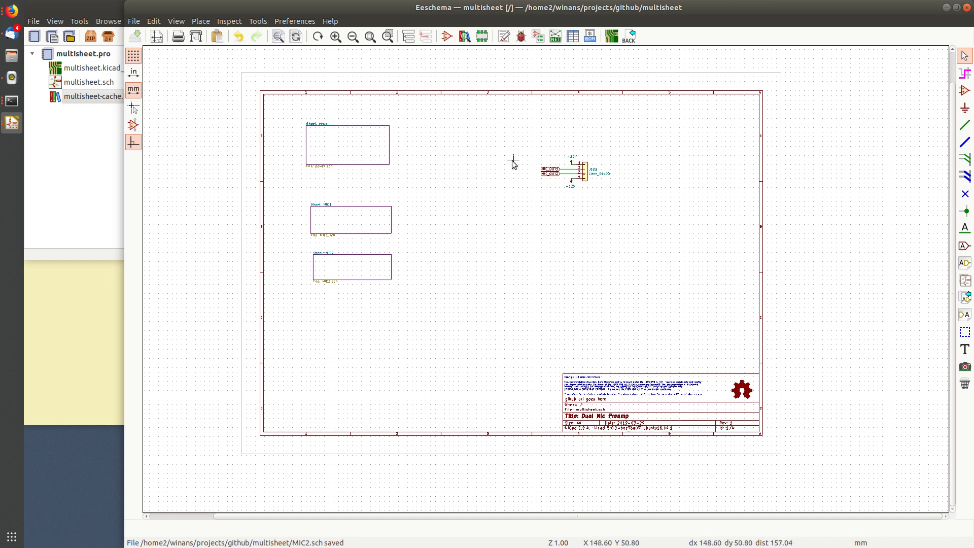
Export the project netlist as multisheet.net and open the board file from the project manager.
left_click(555, 36)
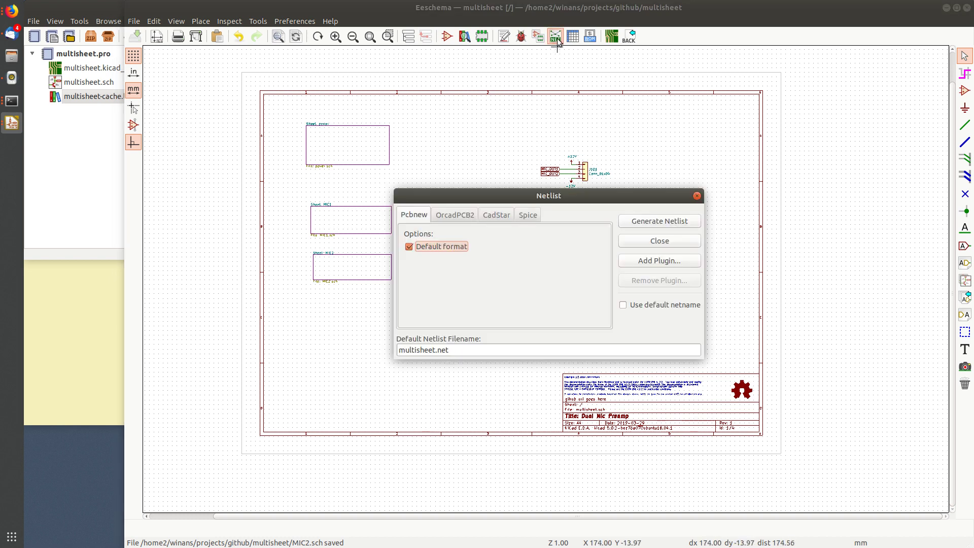
left_click(660, 221)
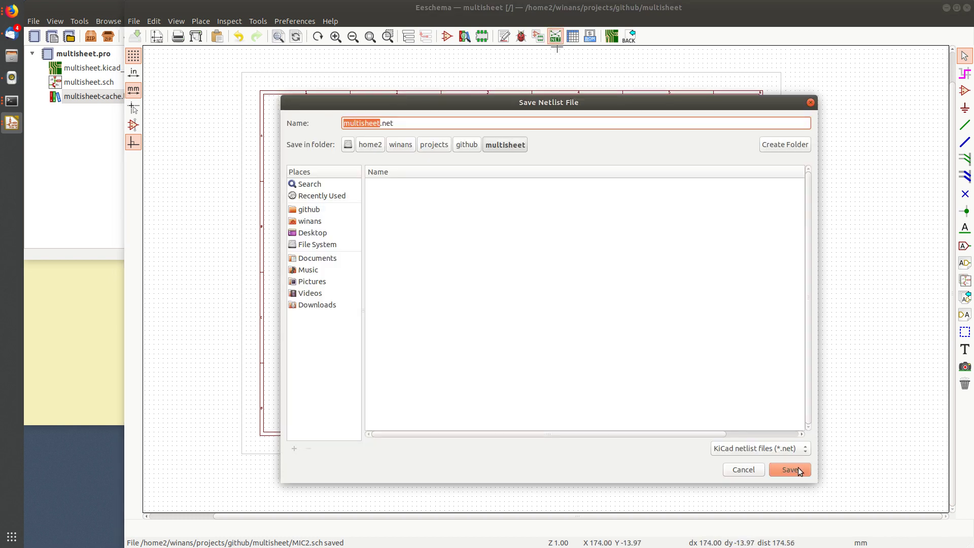
left_click(799, 468)
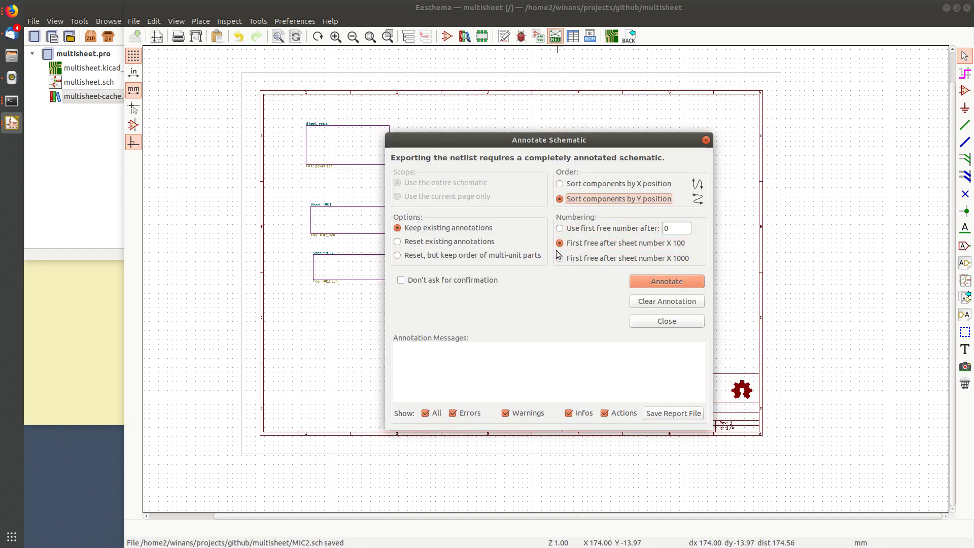
left_click(670, 281)
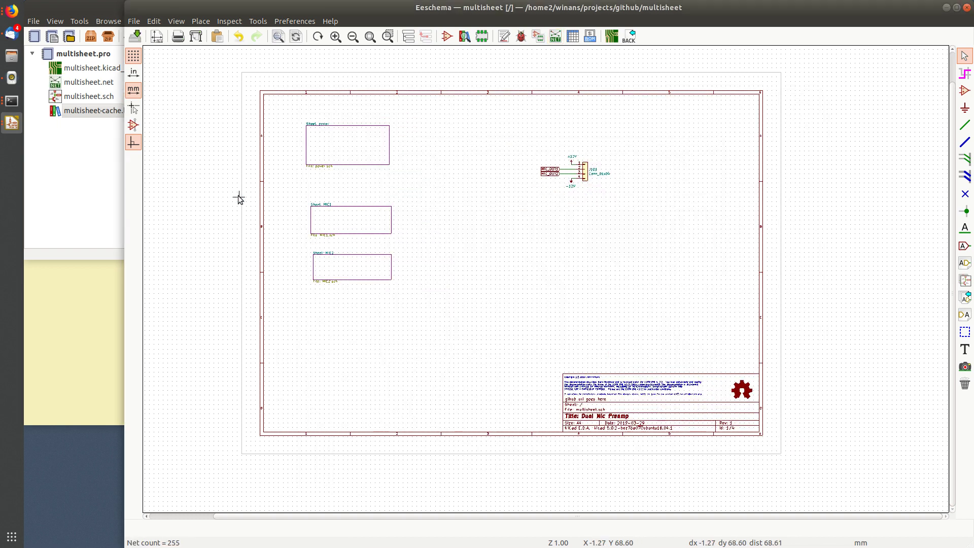
left_click(89, 180)
double_click(125, 69)
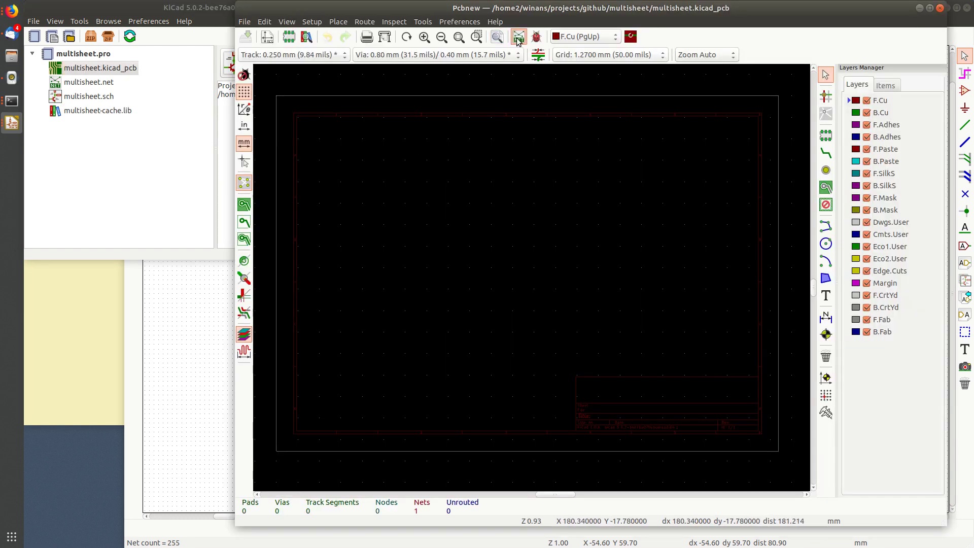
Read the current netlist into Pcbnew to load the preamp and power supply footprints.
left_click(518, 36)
left_click(692, 163)
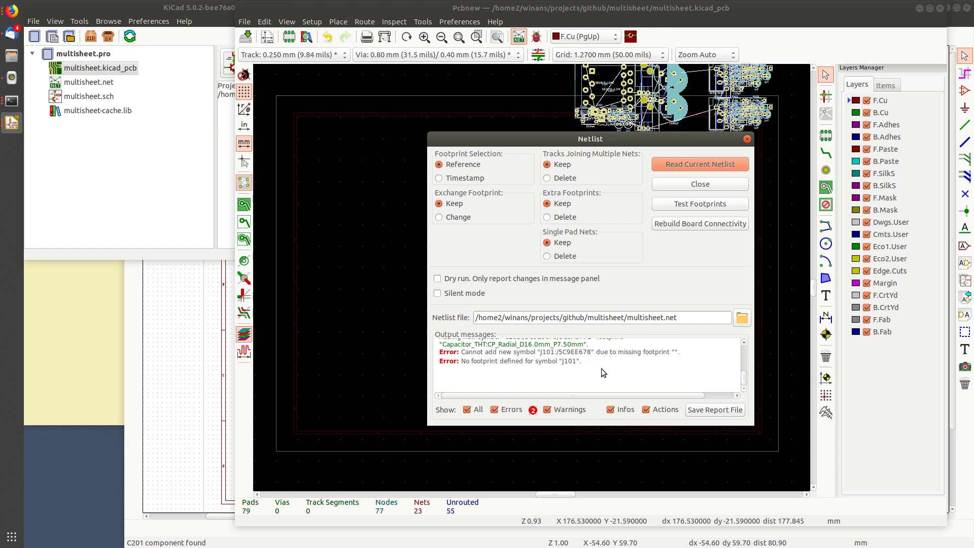
scroll(601, 368, "up", 2)
scroll(601, 368, "down", 2)
scroll(601, 368, "up", 3)
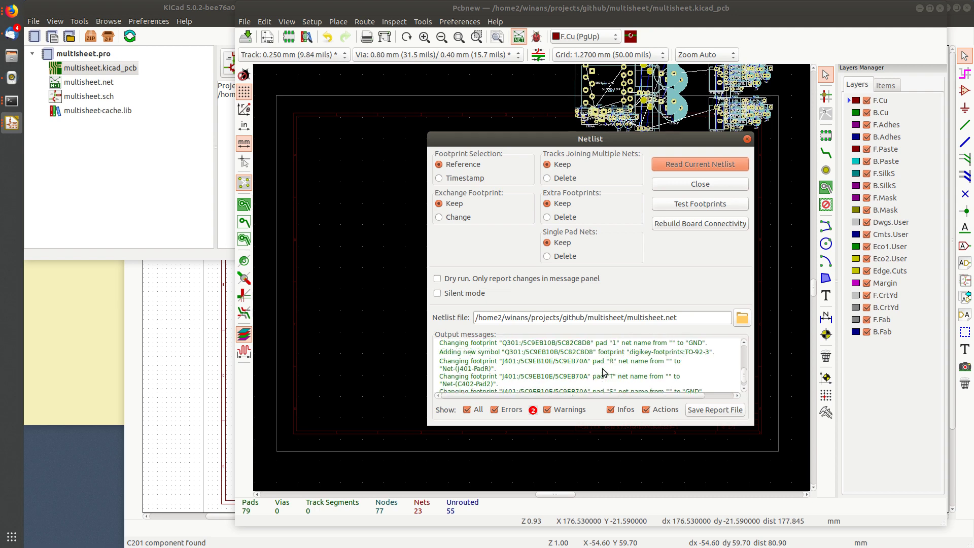
left_click(721, 184)
Deselect the placed footprints and save the board.
scroll(531, 277, "up", 6)
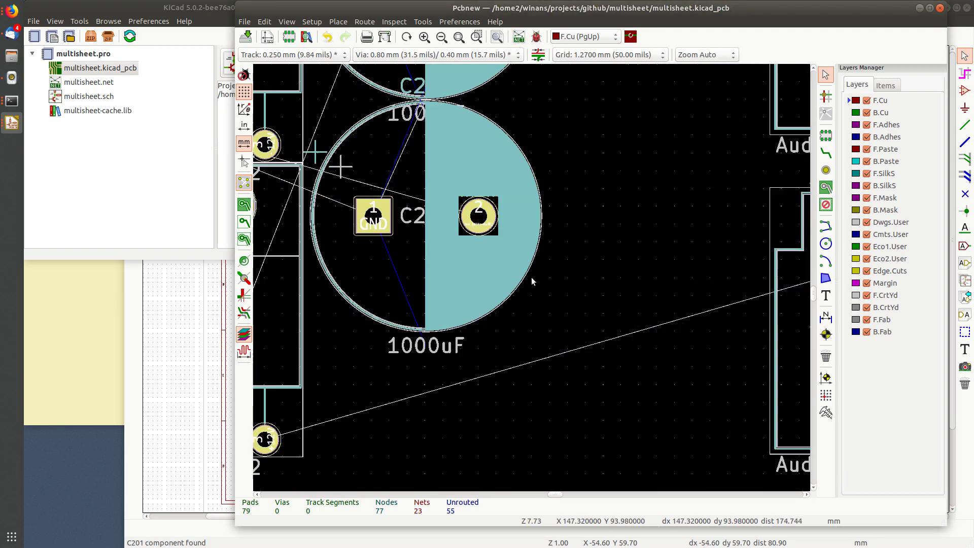
scroll(531, 277, "down", 5)
left_click(577, 404)
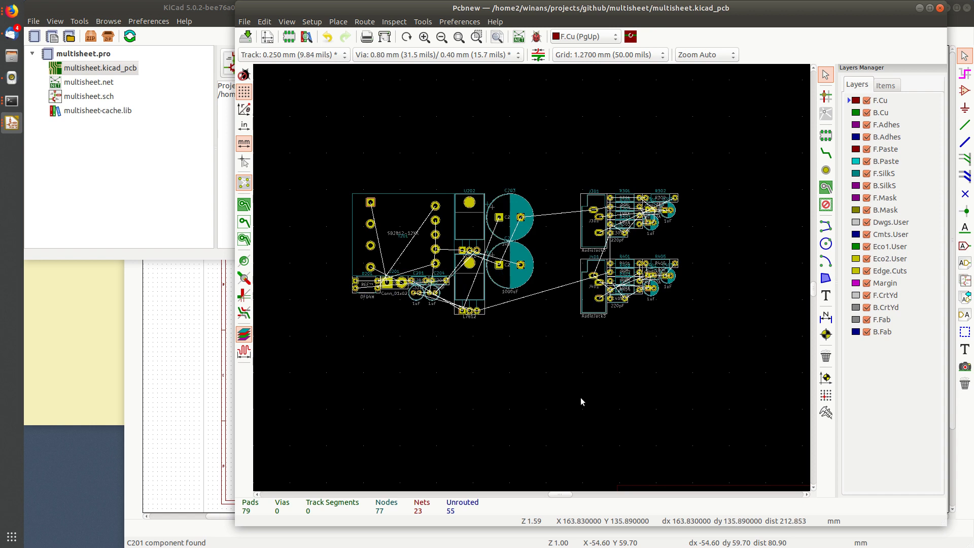
key("ctrl+s")
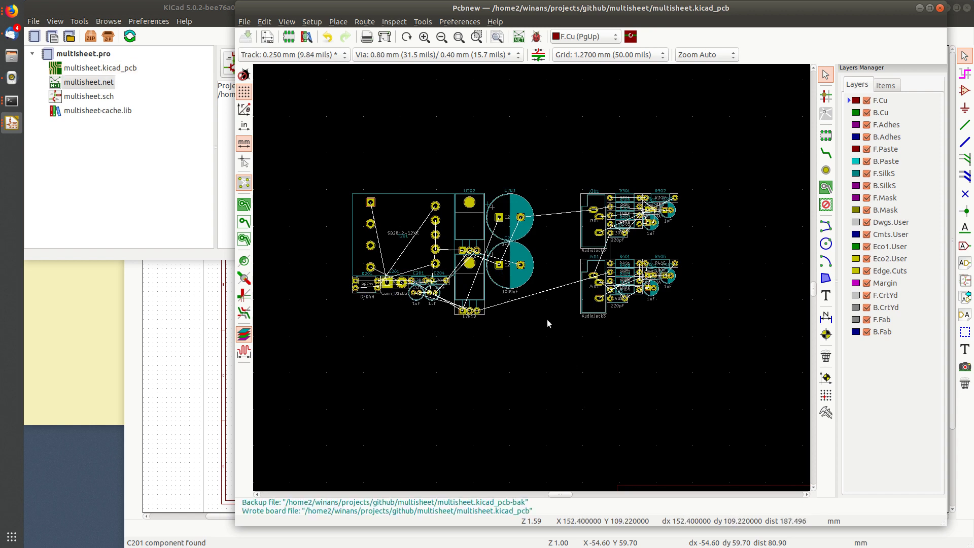
key("alt+3")
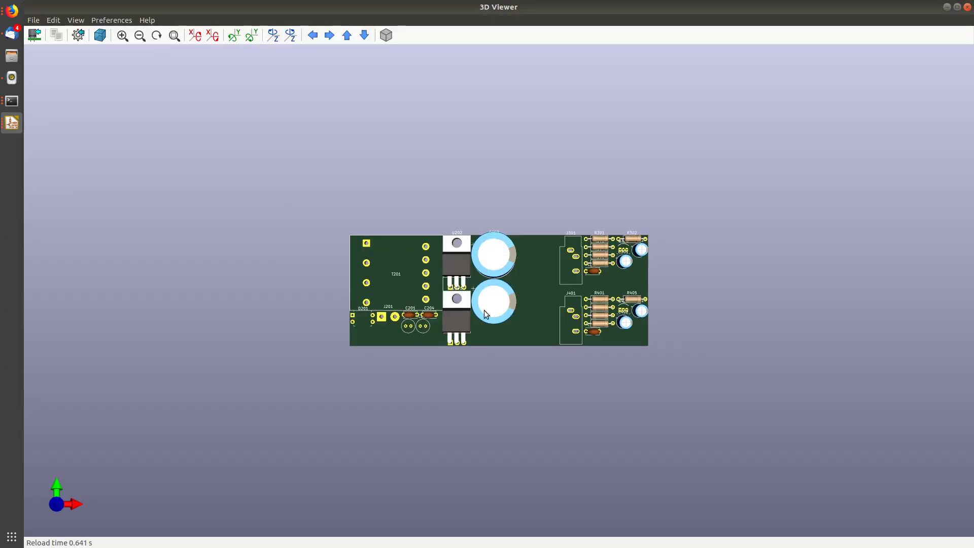
Orbit and zoom the 3D view to inspect the populated preamp board from several angles.
left_click_drag(483, 309, 501, 288)
scroll(592, 292, "up", 4)
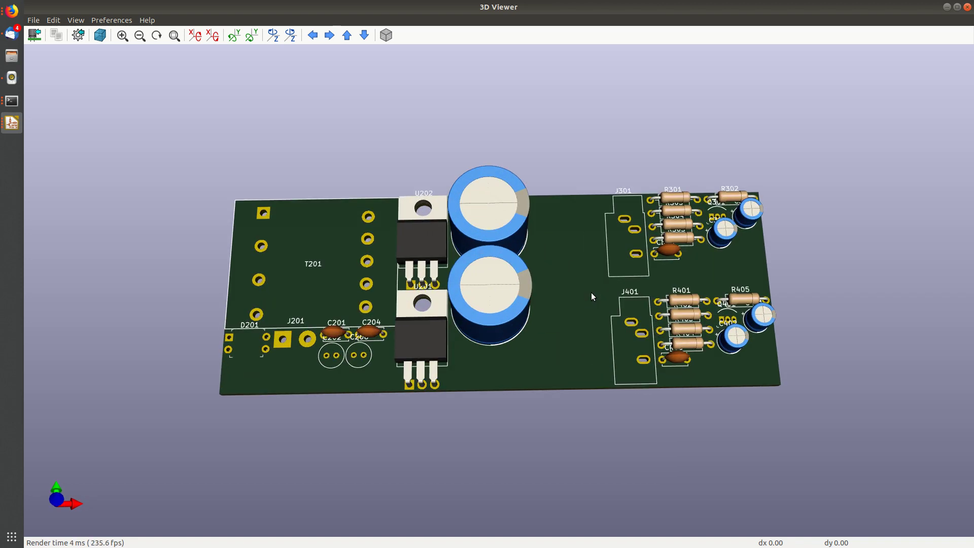
left_click_drag(591, 292, 550, 269)
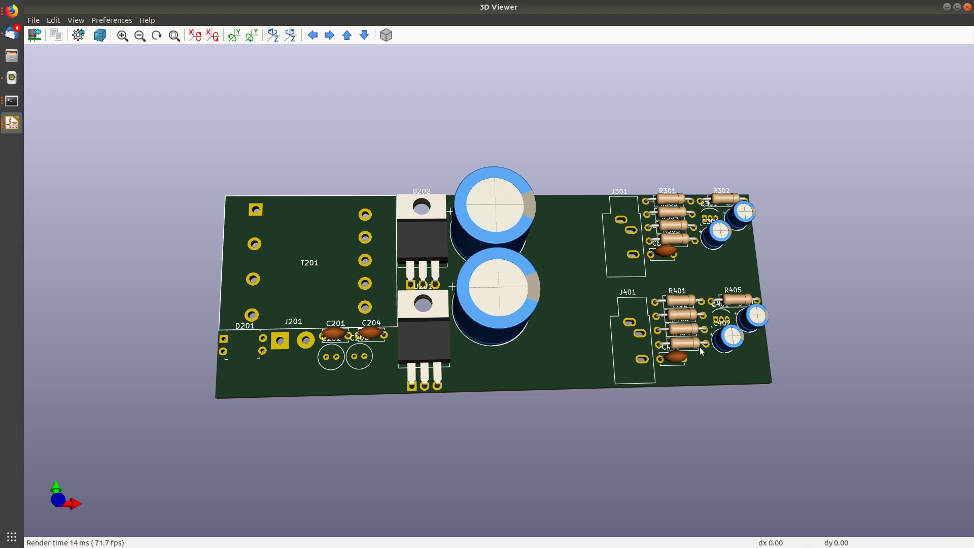
left_click_drag(455, 308, 483, 294)
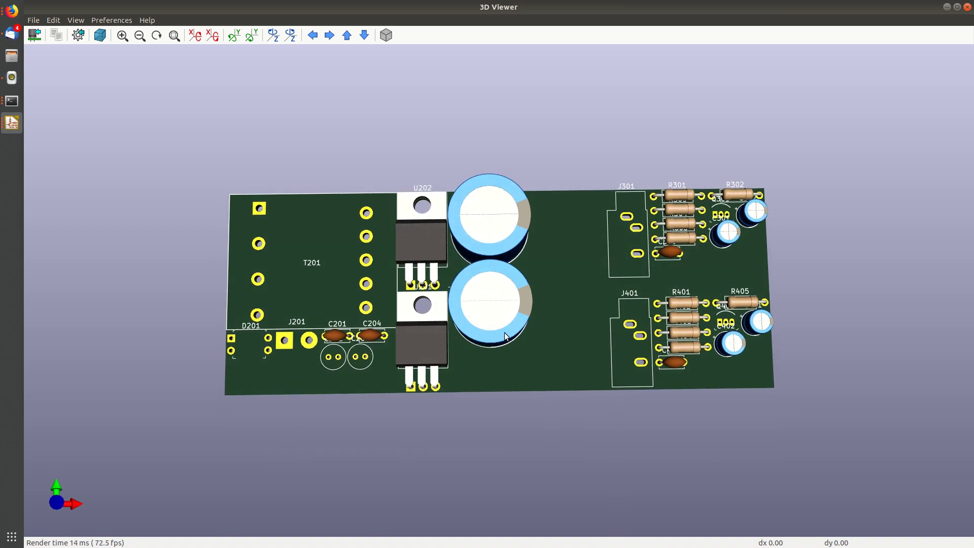
left_click_drag(452, 363, 466, 300)
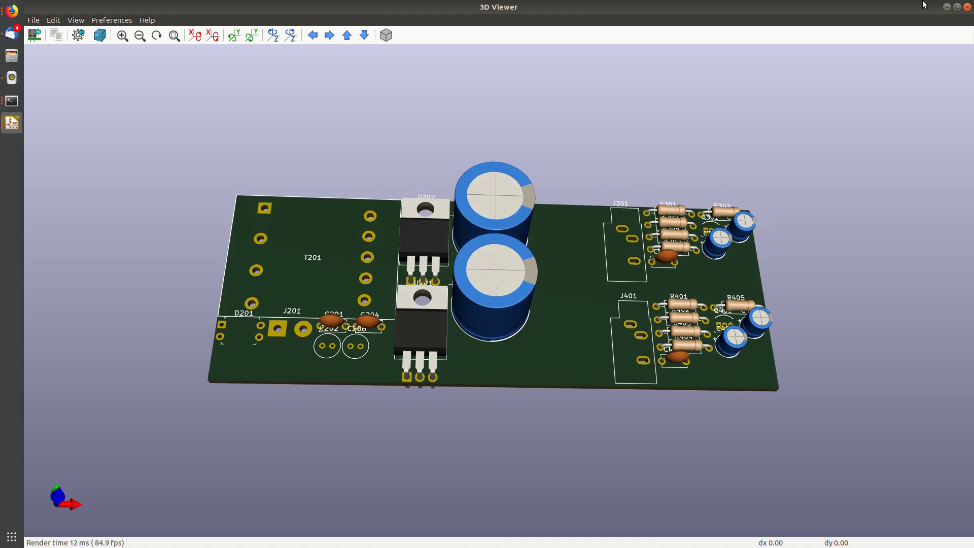
Close the 3D Viewer and Pcbnew, returning to the power schematic.
left_click(966, 7)
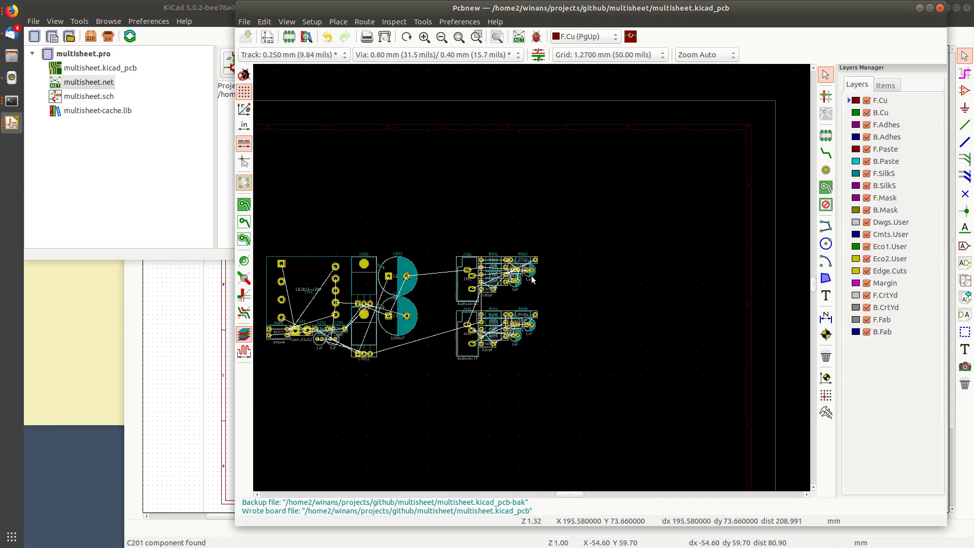
scroll(527, 274, "left", 5)
scroll(527, 274, "down", 2)
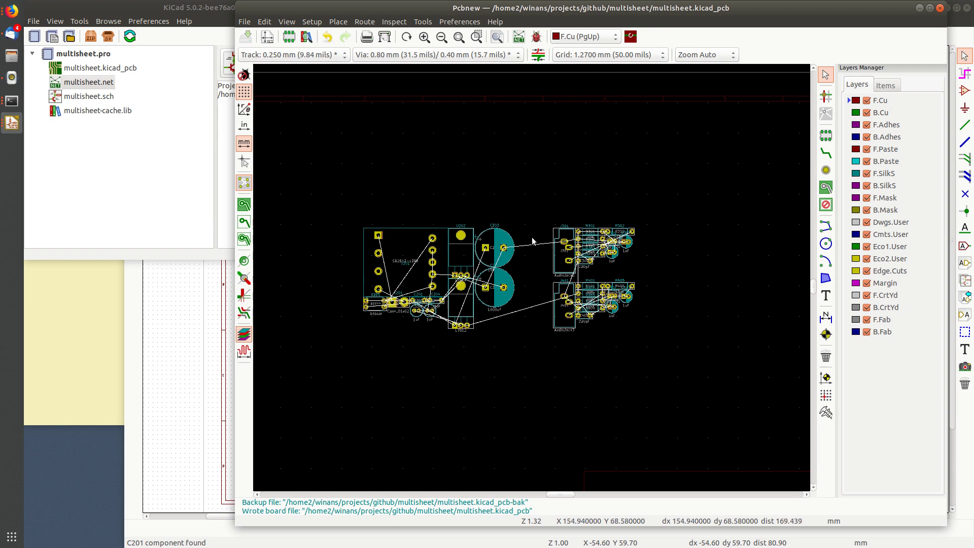
left_click(939, 8)
Leave the power sheet and return to the root sheet, framing the power, MIC1 and MIC2 blocks beside J101.
left_click(737, 17)
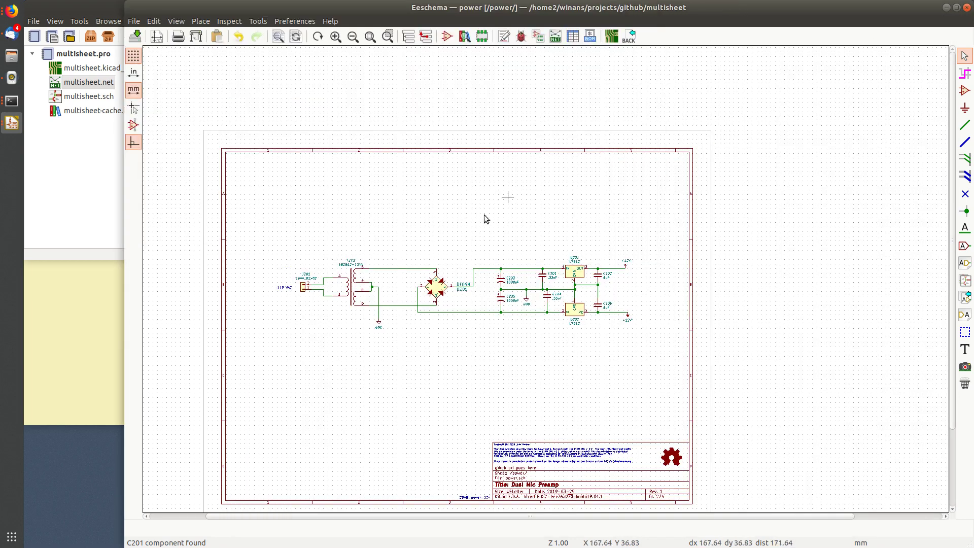
middle_click_drag(389, 312, 450, 266)
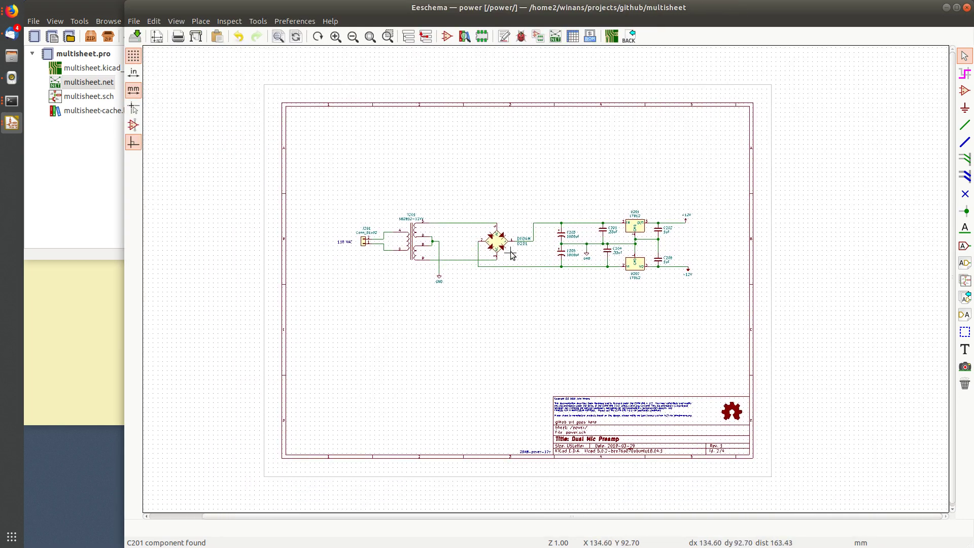
left_click(426, 36)
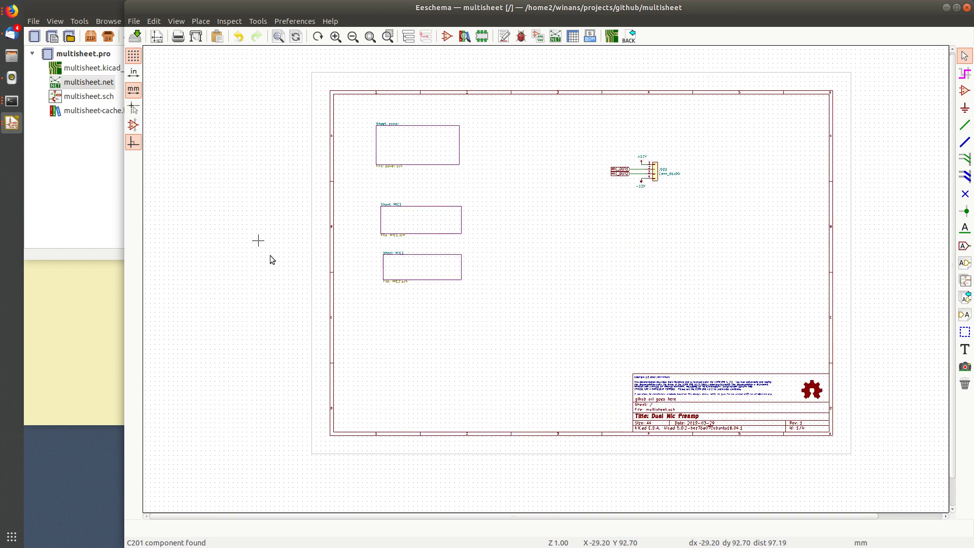
middle_click_drag(455, 226, 484, 256)
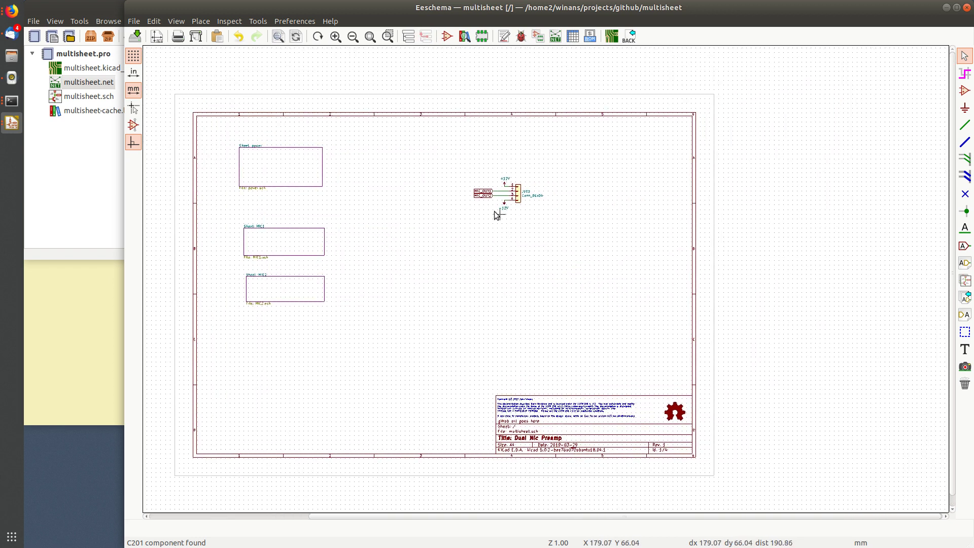
scroll(456, 209, "up", 5)
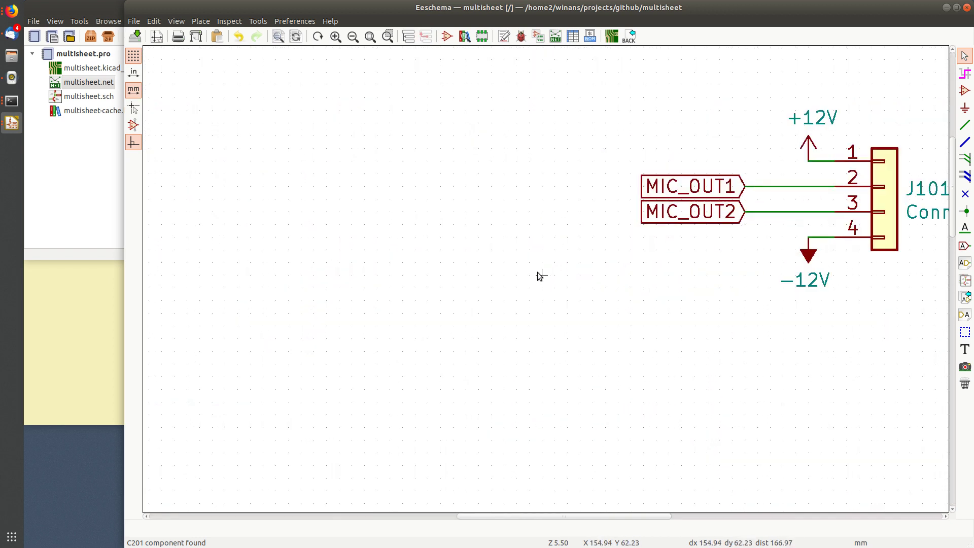
scroll(540, 275, "down", 1)
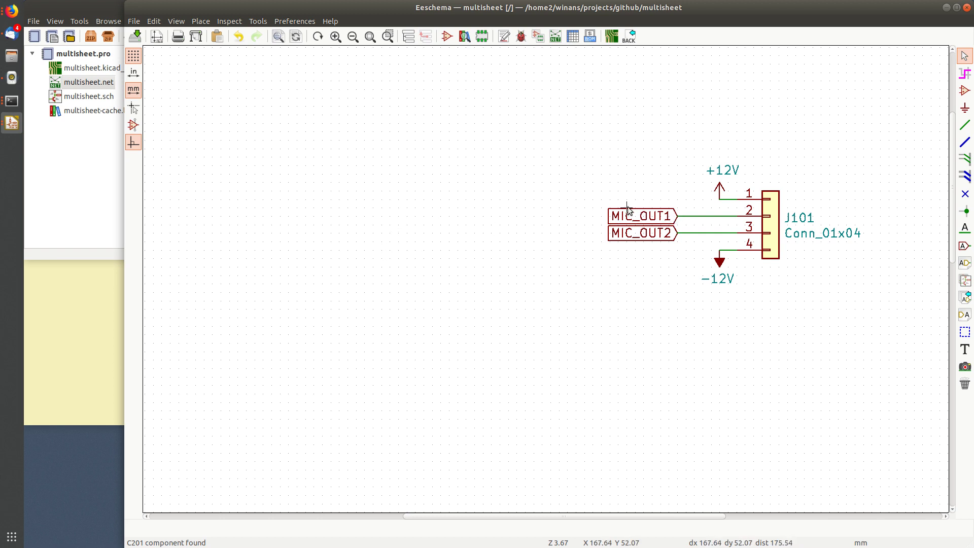
scroll(541, 278, "down", 1)
scroll(542, 277, "down", 1)
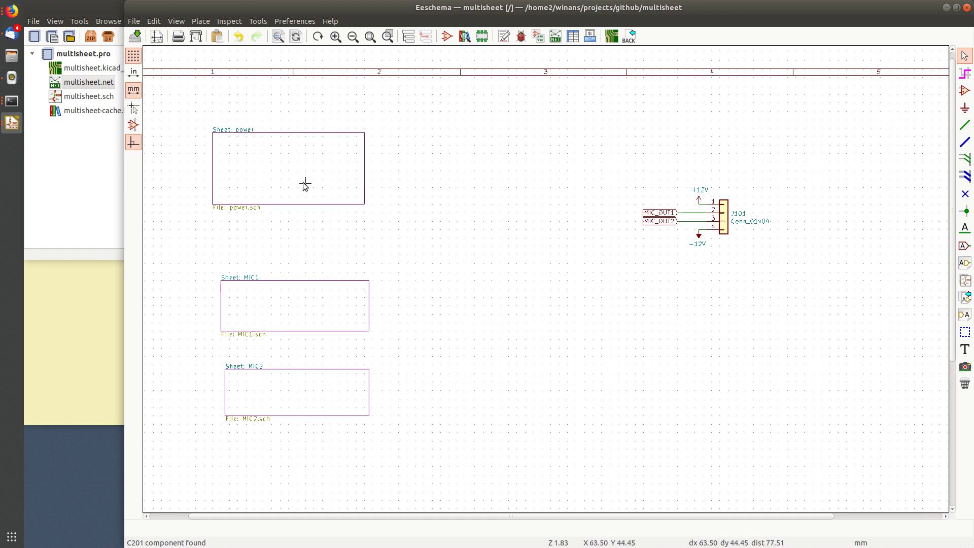
double_click(276, 163)
scroll(704, 261, "up", 2)
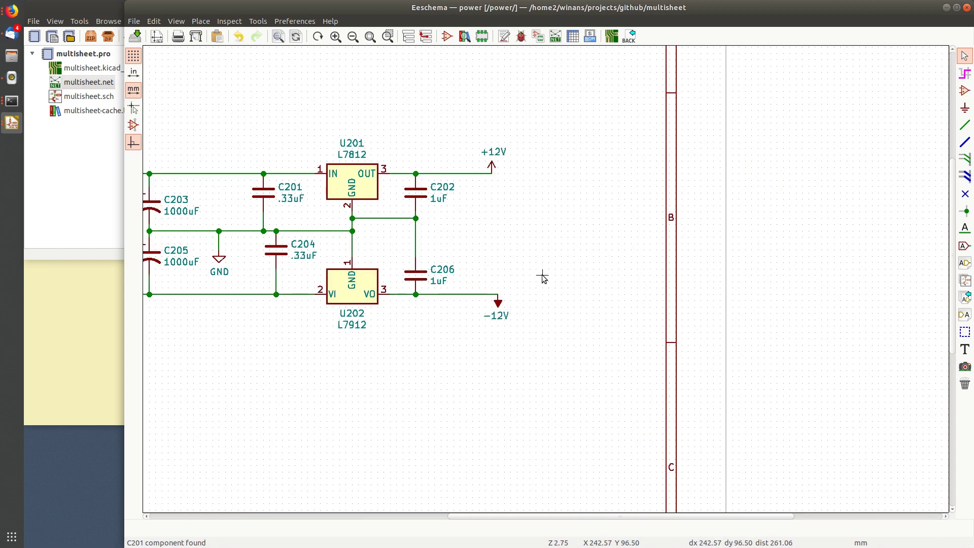
scroll(541, 276, "down", 2)
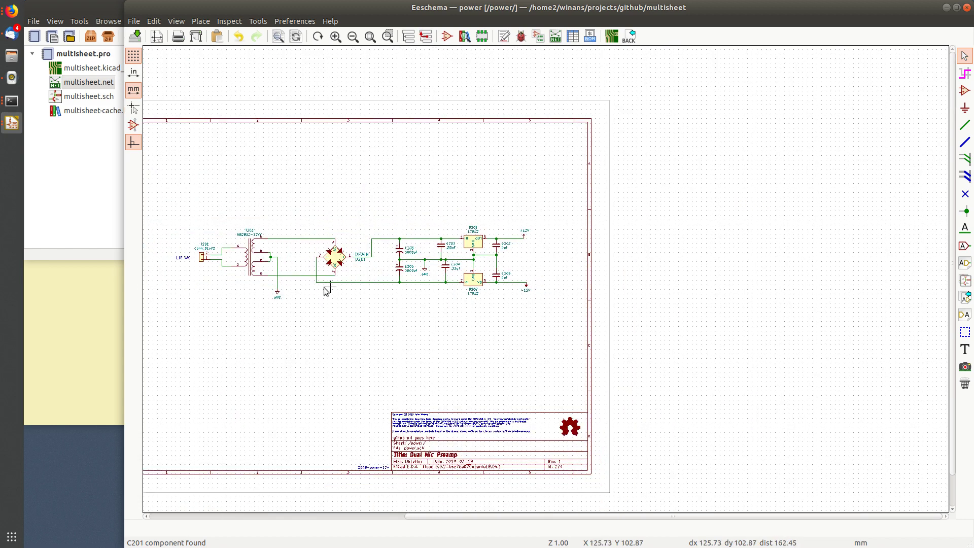
left_click(426, 36)
double_click(287, 310)
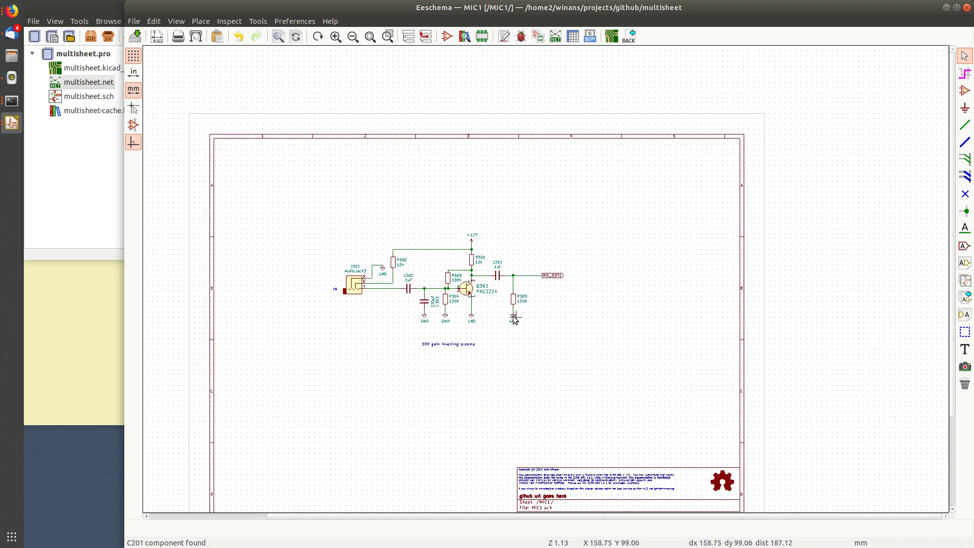
scroll(544, 273, "up", 2)
scroll(546, 275, "down", 3)
scroll(546, 275, "up", 4)
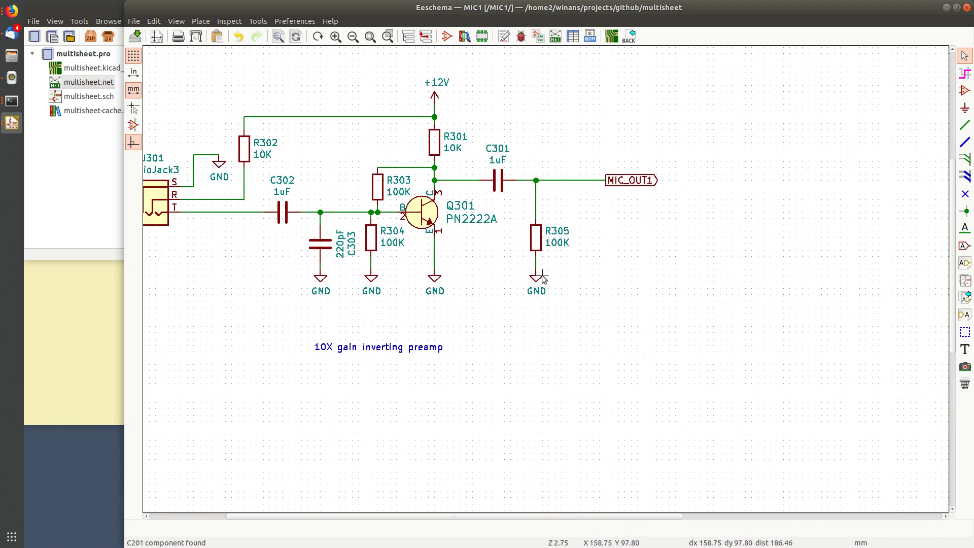
scroll(503, 315, "down", 1)
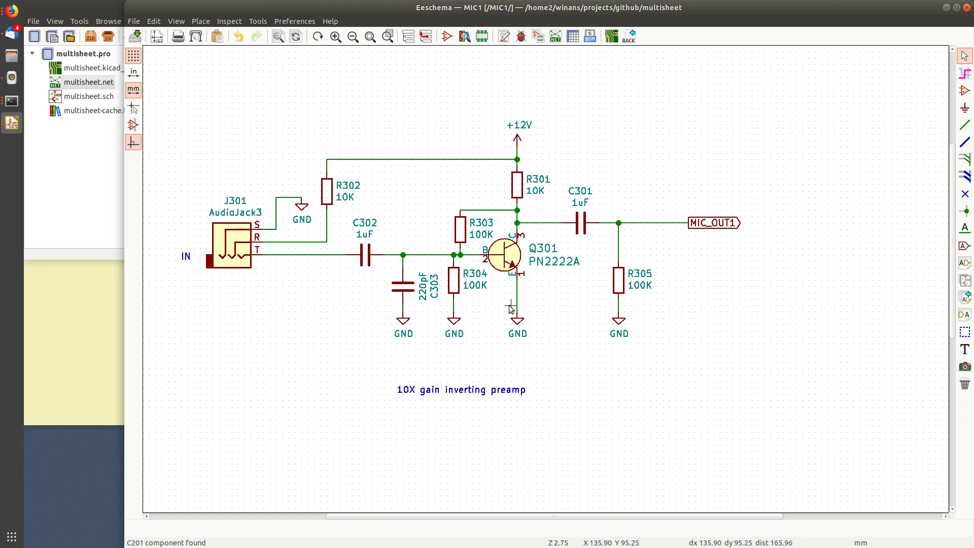
left_click(425, 36)
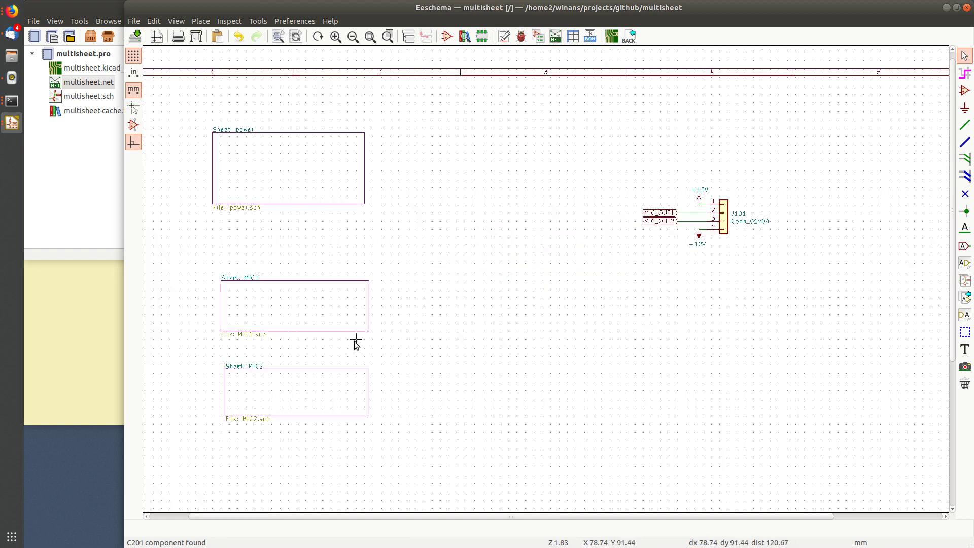